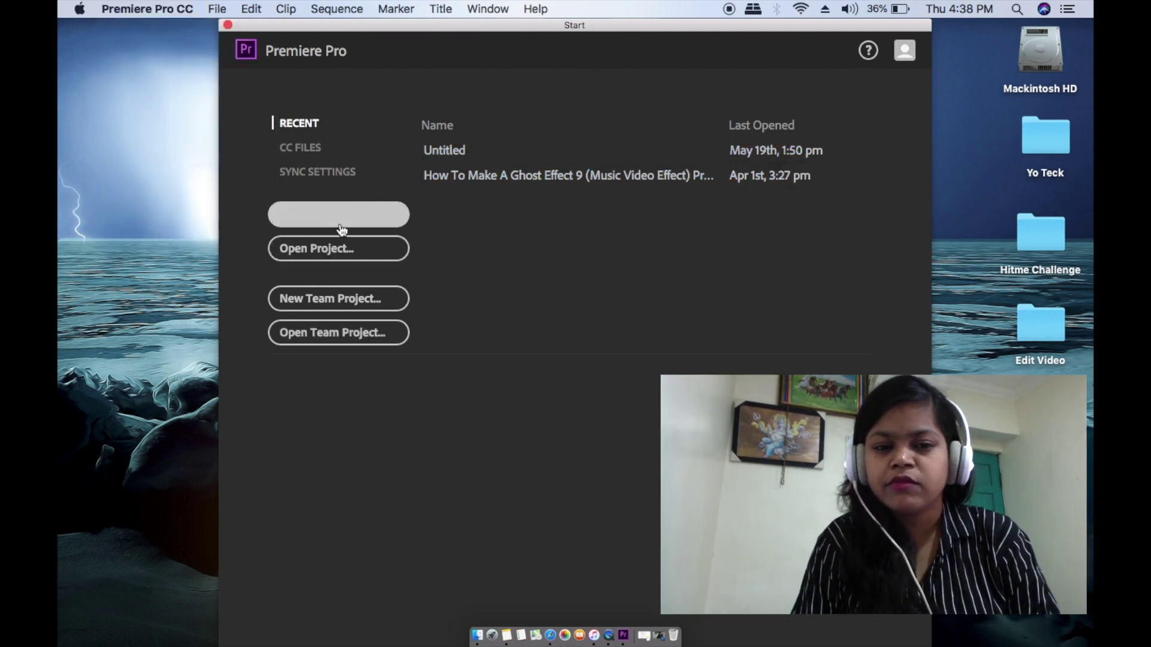
left_click(305, 250)
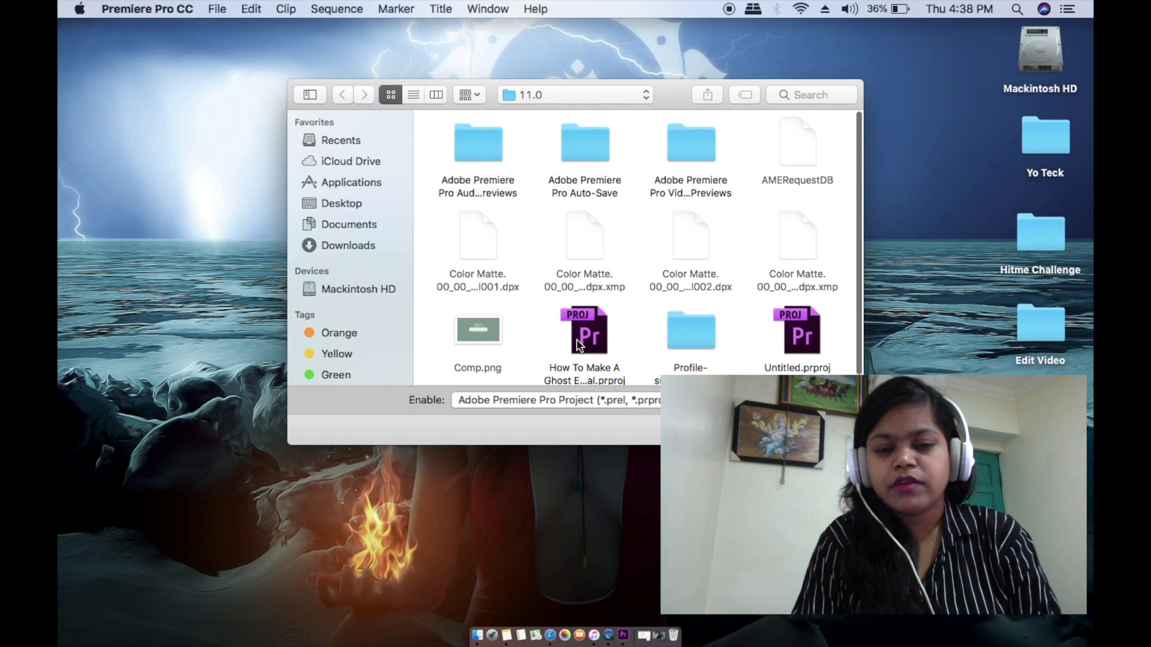
scroll(579, 345, "down", 1)
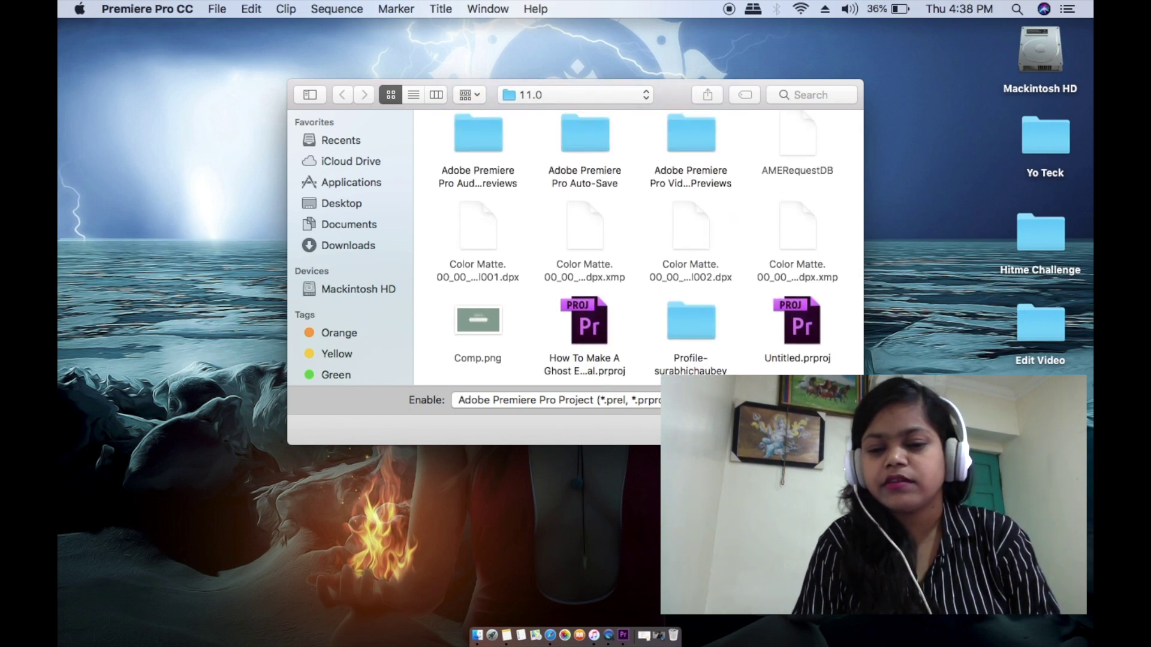
left_click(765, 429)
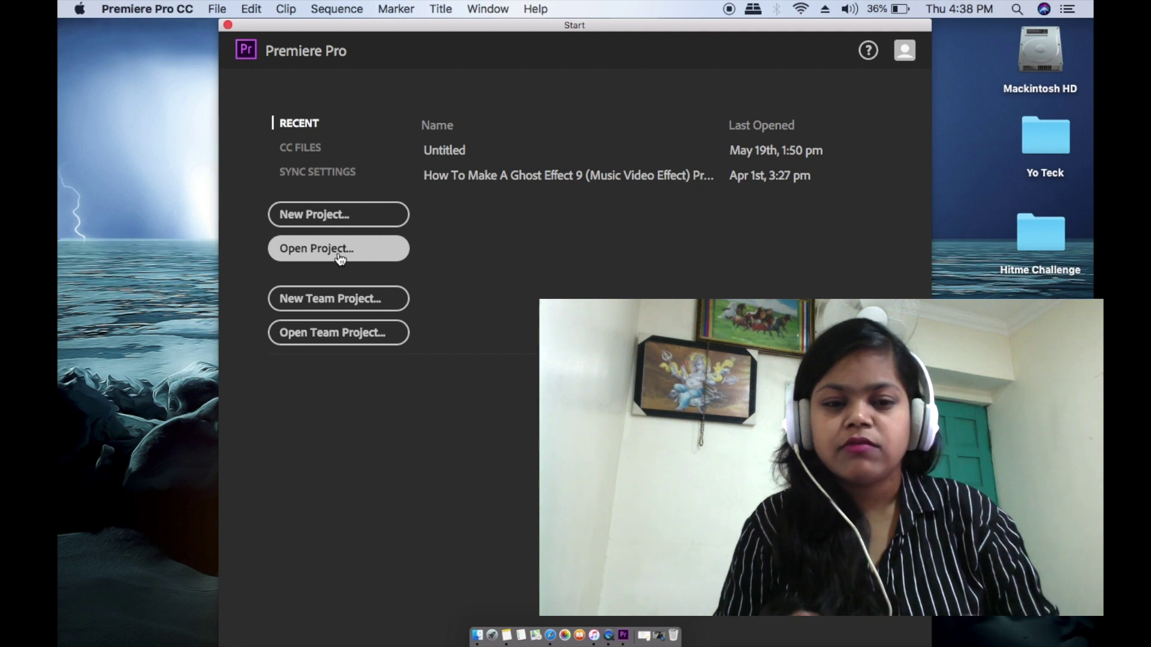
Step: Create a new project named Mix Project, keeping the default location and general settings
left_click(354, 224)
left_click(485, 102)
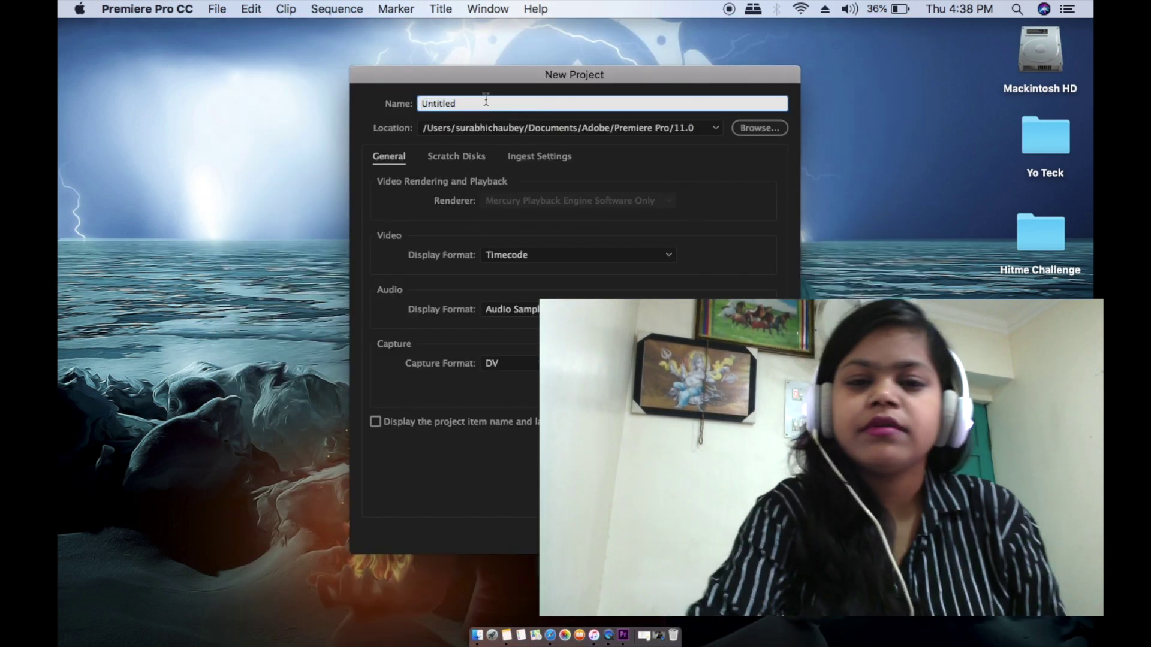
key("BackSpace")
key("BackSpace")
key("BackSpace")
key("BackSpace")
key("BackSpace")
key("BackSpace")
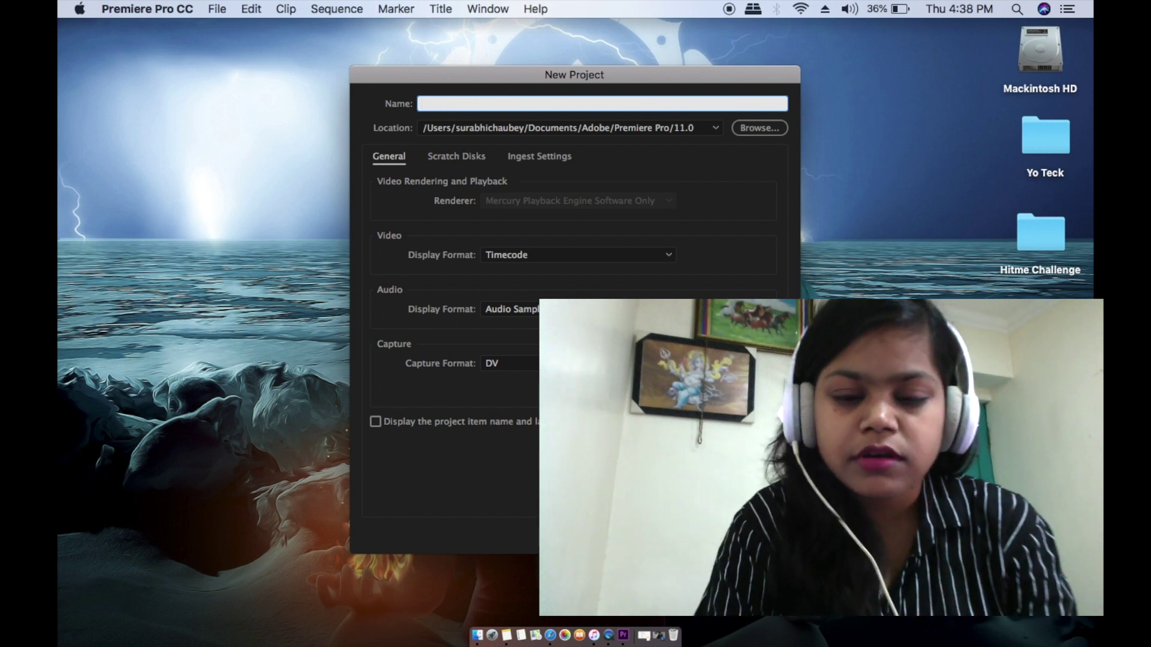
type("Mix Project")
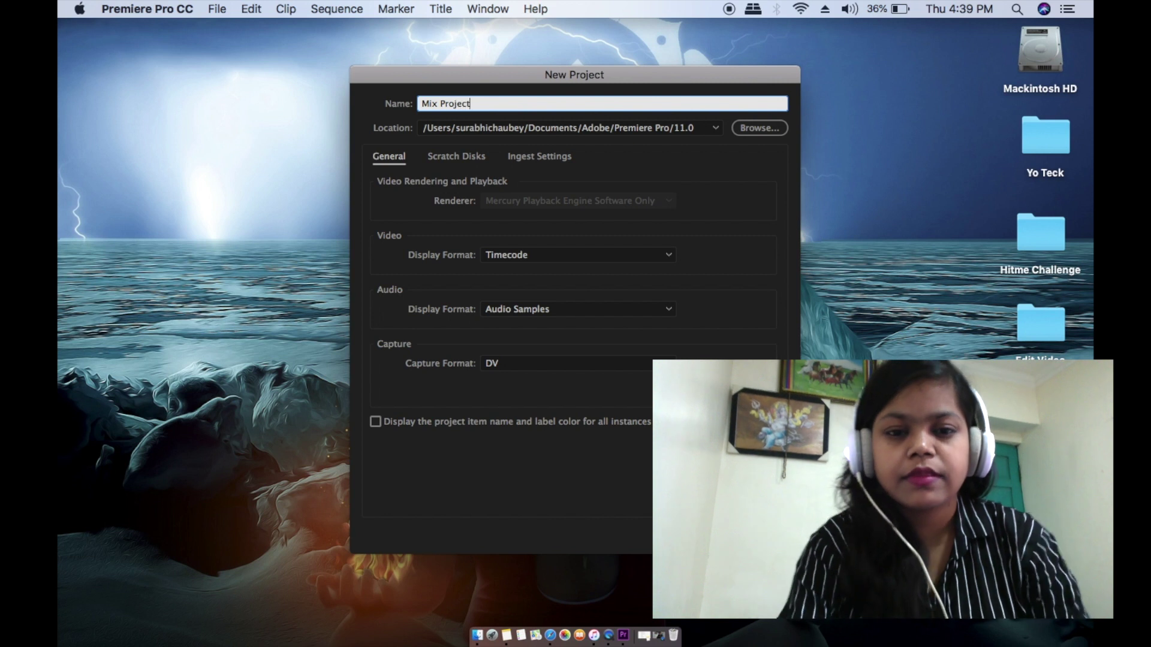
key("Return")
key("Return")
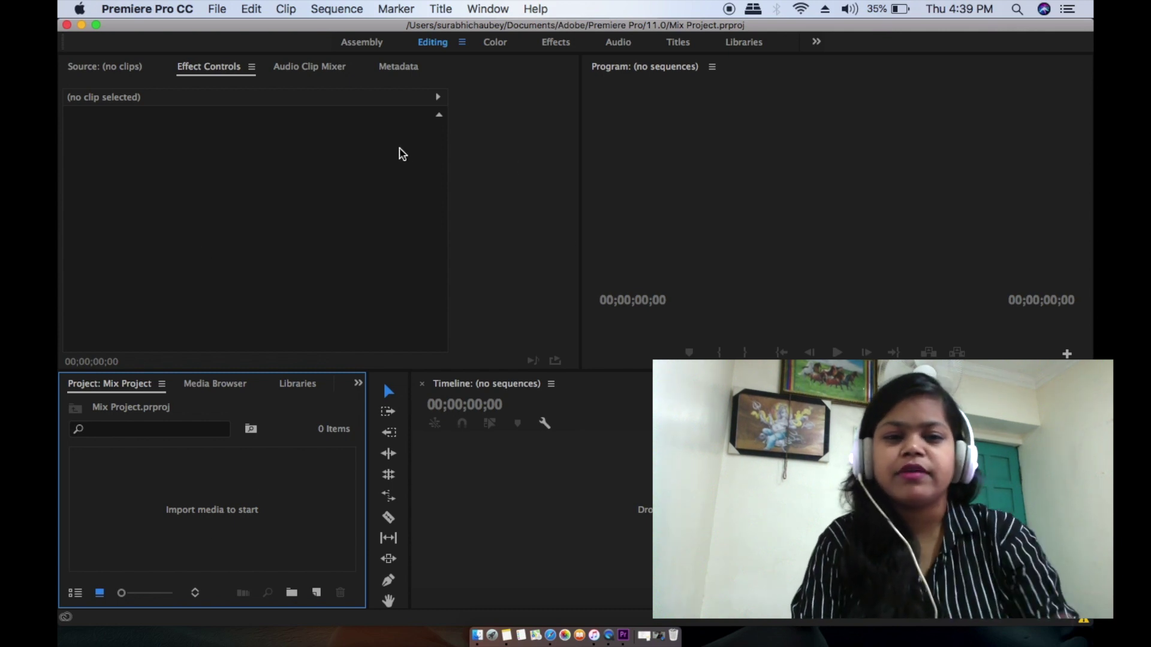
left_click(204, 66)
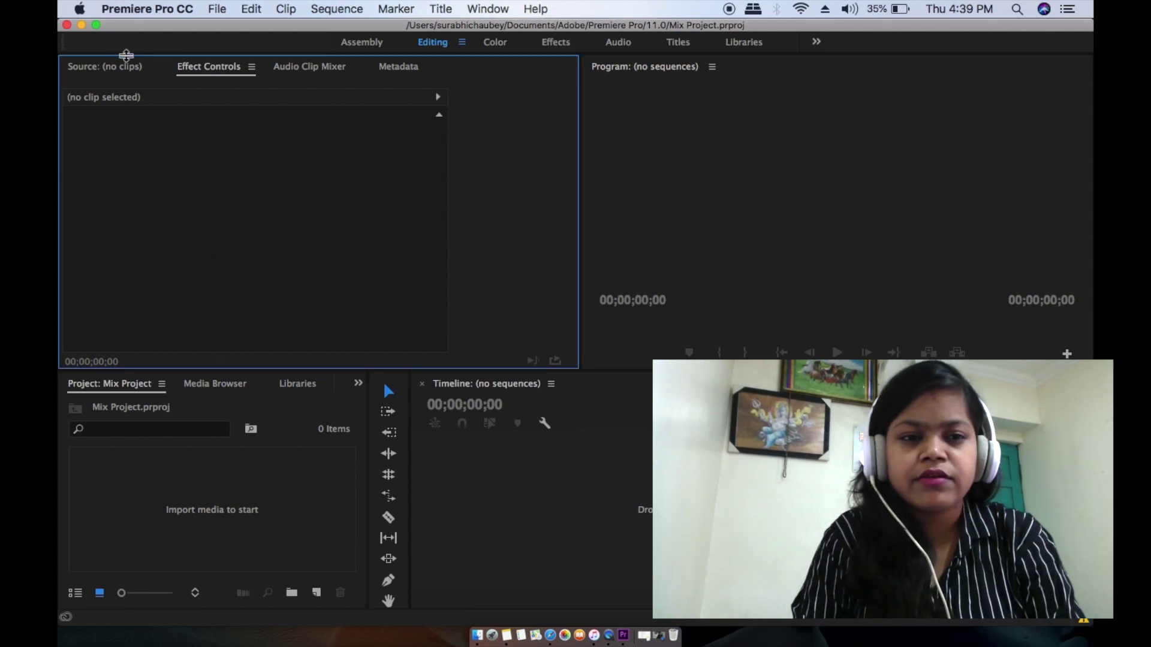
left_click(713, 110)
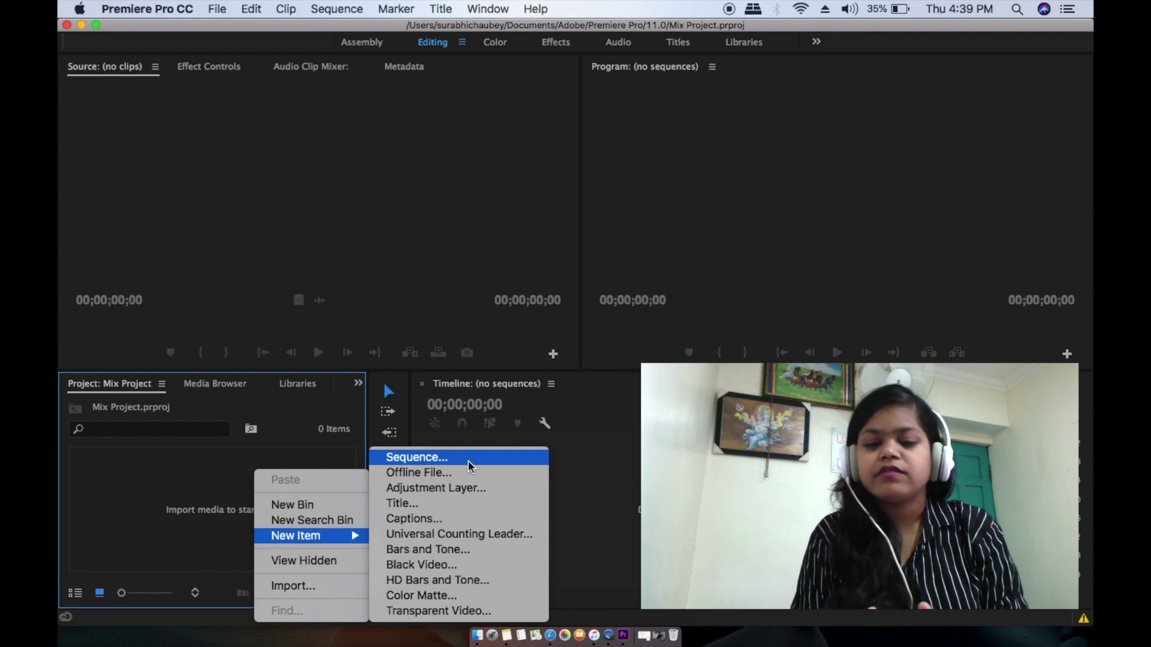
Step: Create a new sequence in the project from a sequence preset, keeping the name Sequence 01
left_click(468, 461)
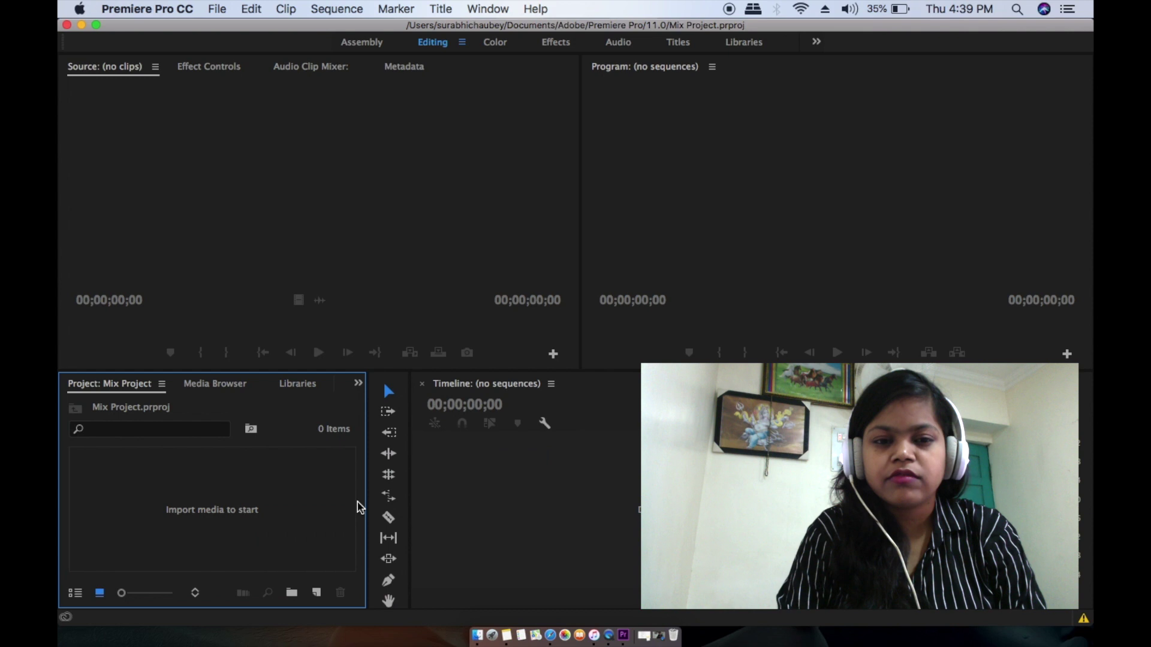
left_click_drag(616, 100, 614, 10)
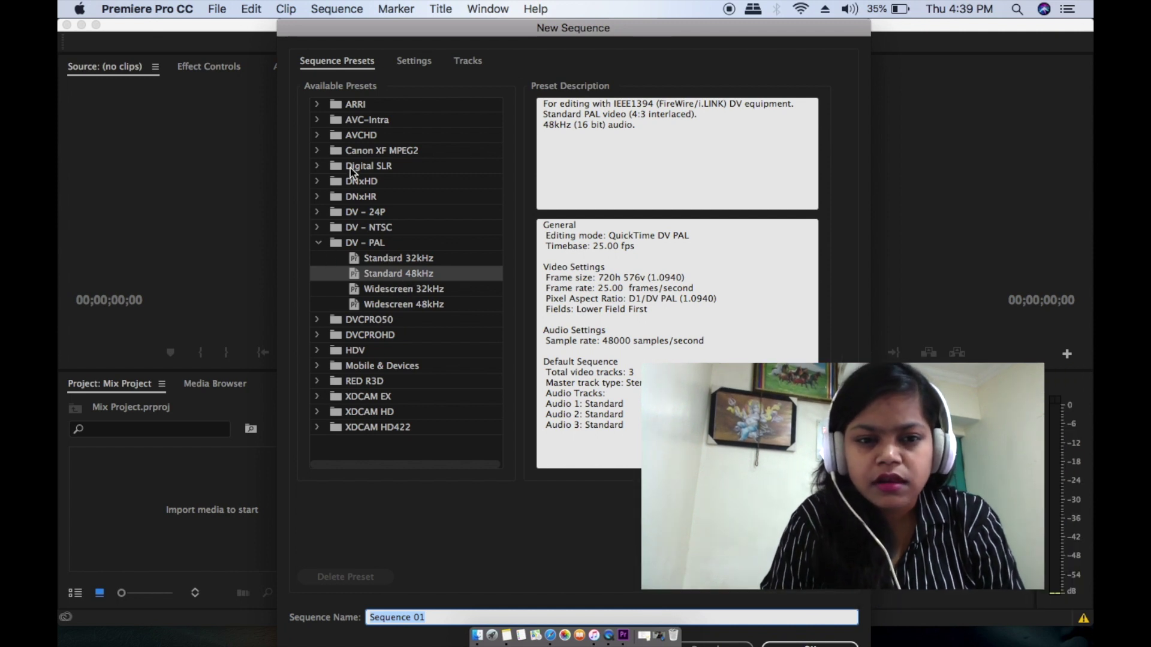
key("Return")
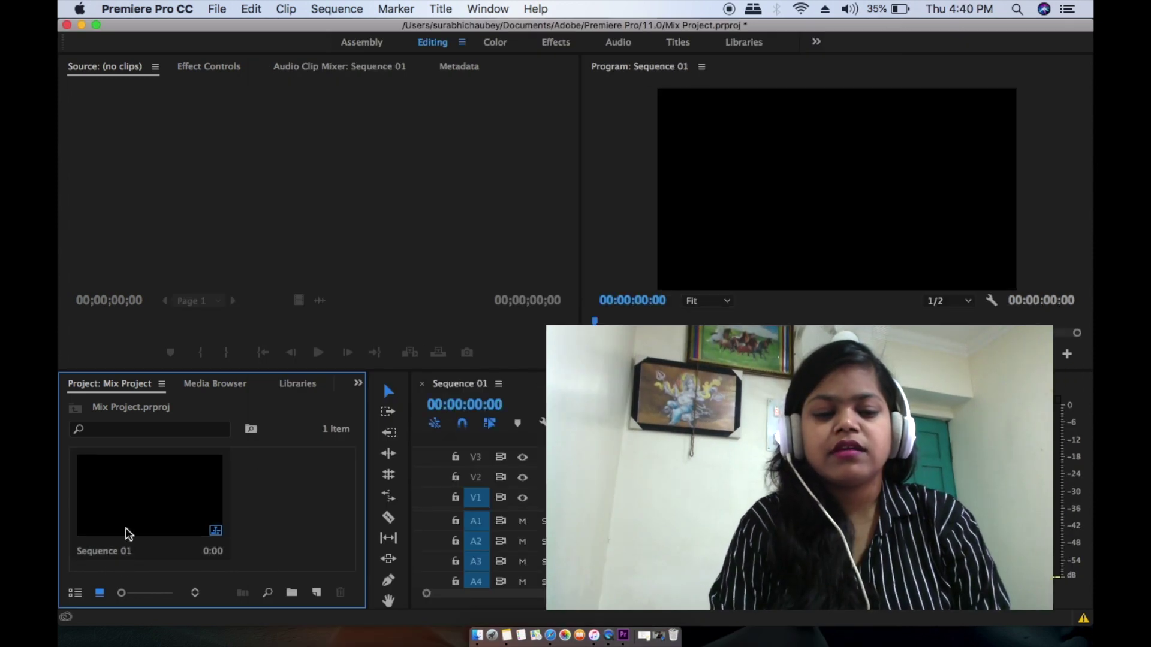
Step: Rename the sequence in the project bin as Mix Project
left_click(124, 547)
right_click(123, 556)
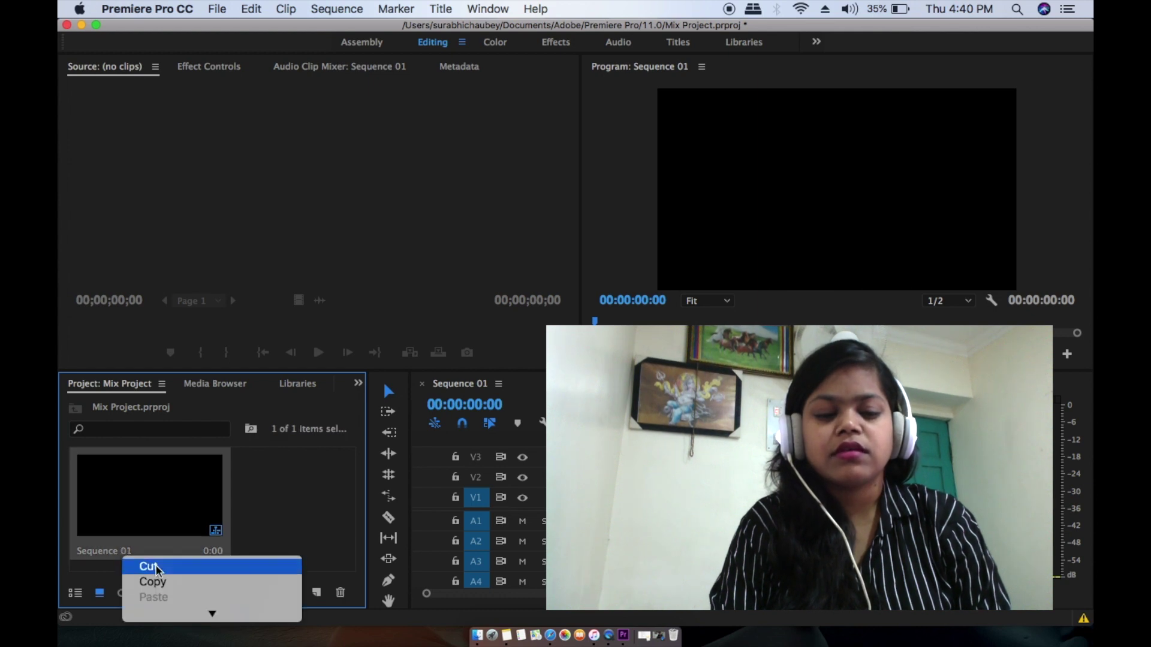
scroll(159, 566, "down", 10)
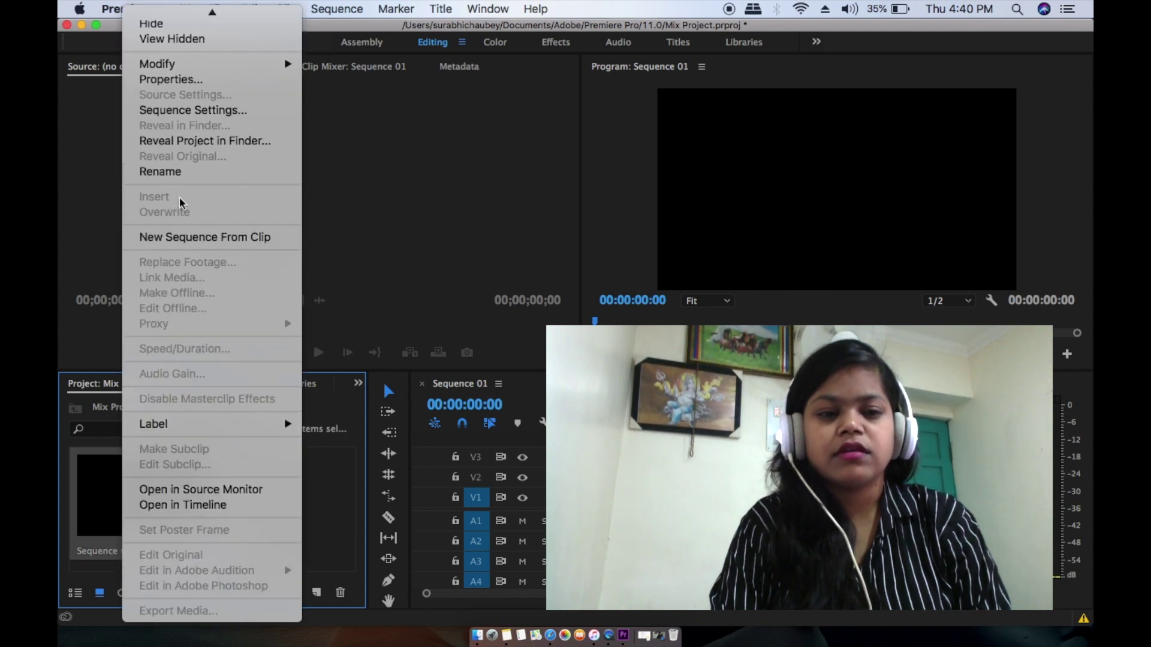
left_click(183, 172)
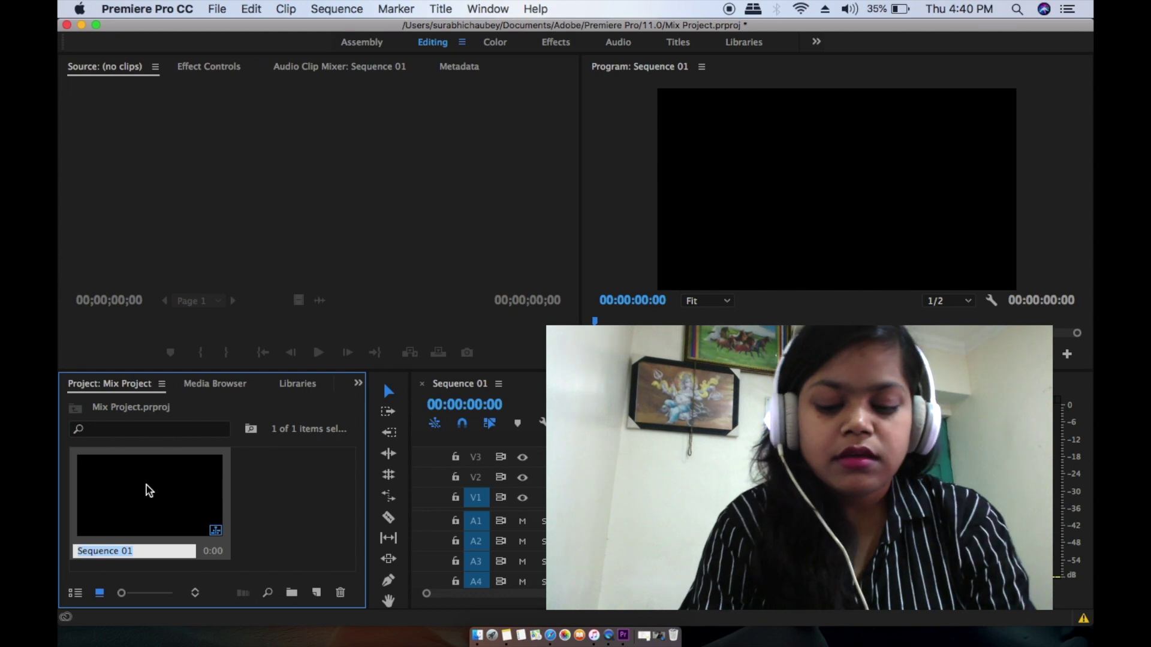
type("Mix P")
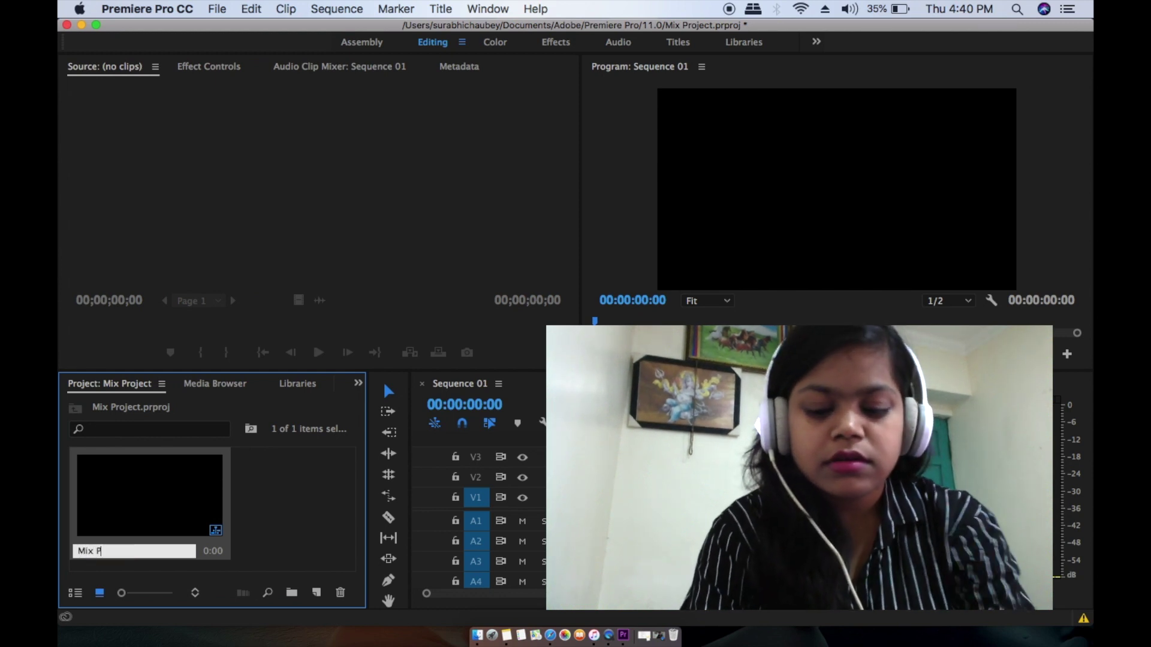
type("roject")
key("Return")
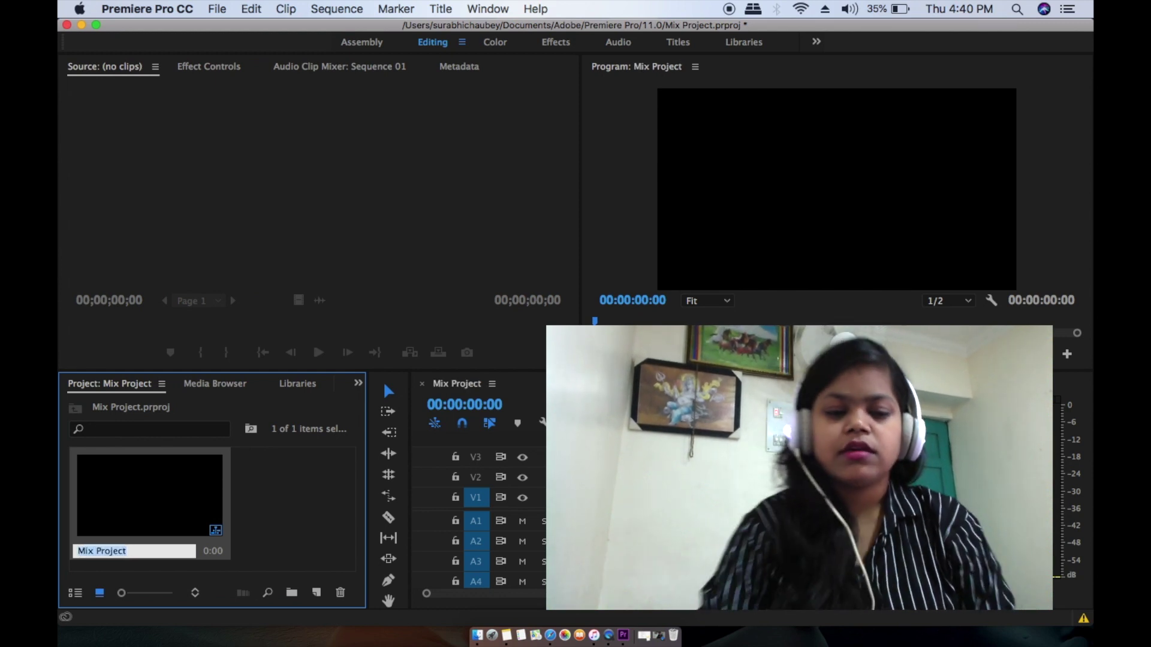
left_click(278, 513)
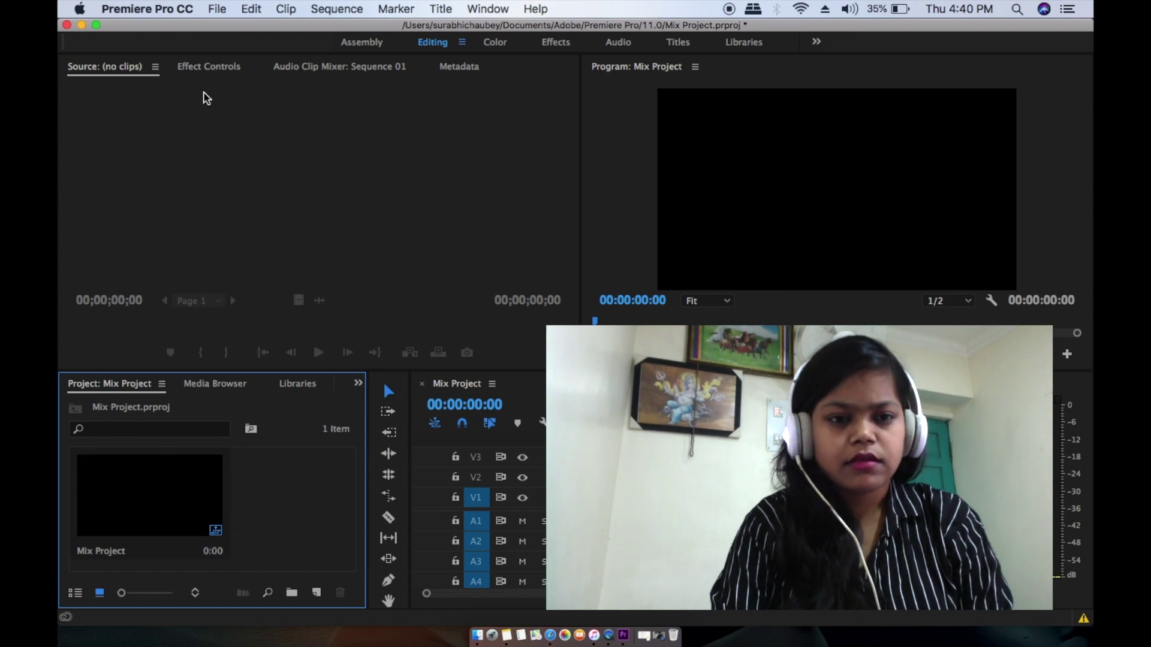
left_click(208, 67)
left_click(96, 67)
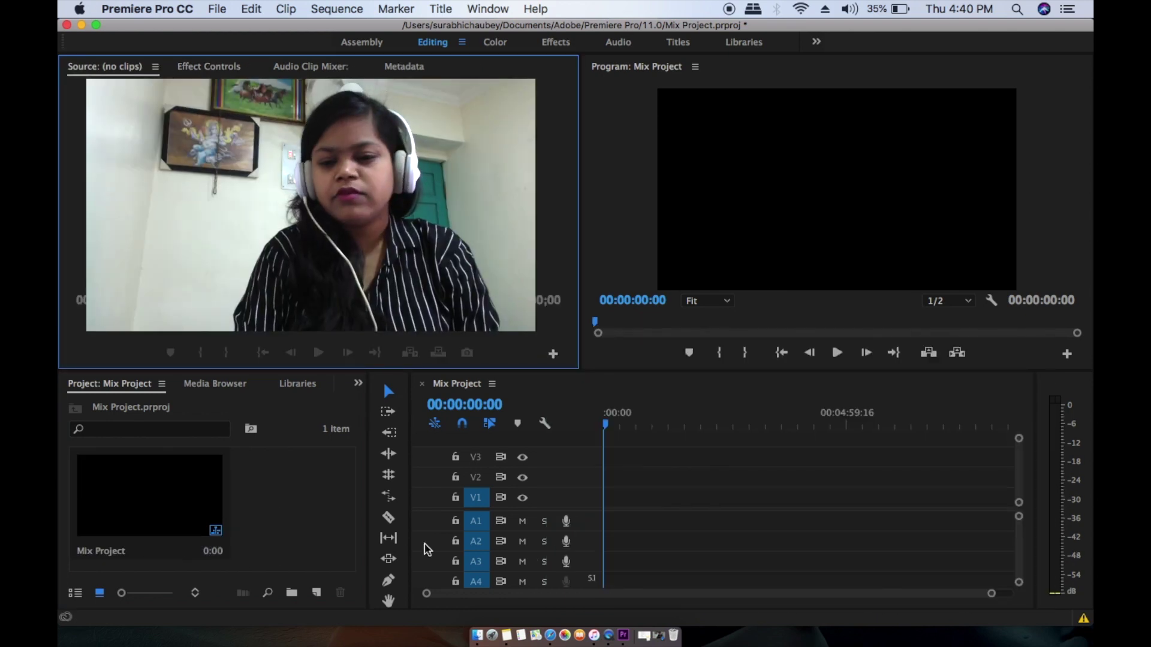
left_click(810, 420)
left_click(930, 424)
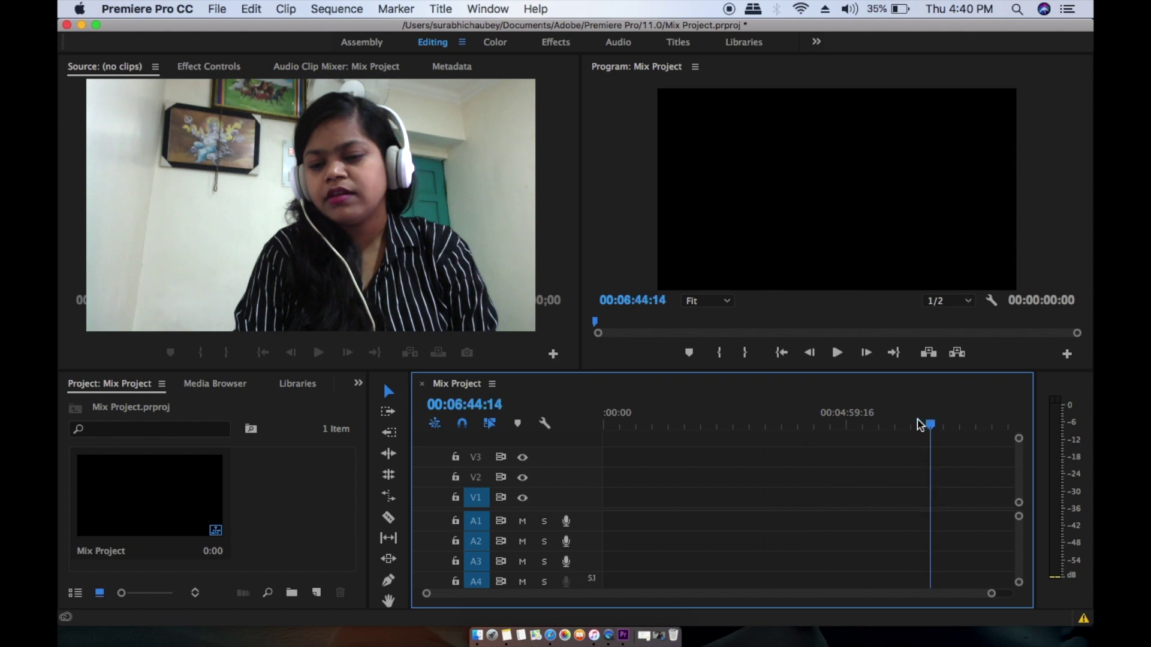
left_click_drag(918, 421, 260, 553)
Step: Reduce the height of audio tracks A2 and A3 and enlarge video track V3 in the timeline
left_click_drag(504, 571, 505, 553)
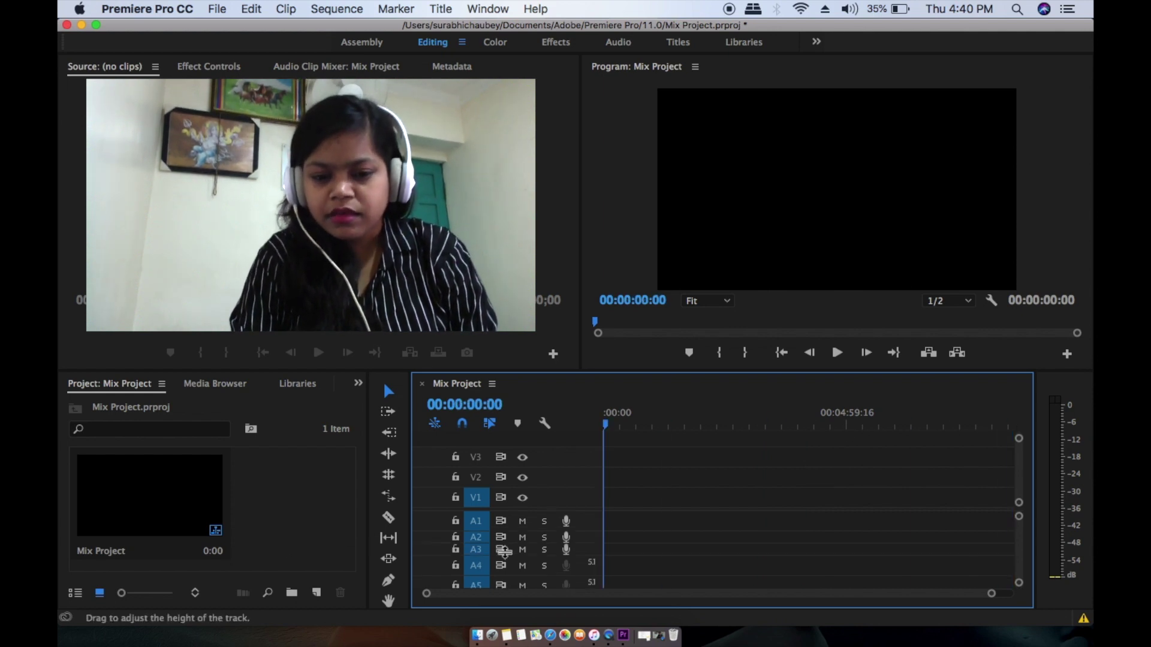
double_click(479, 457)
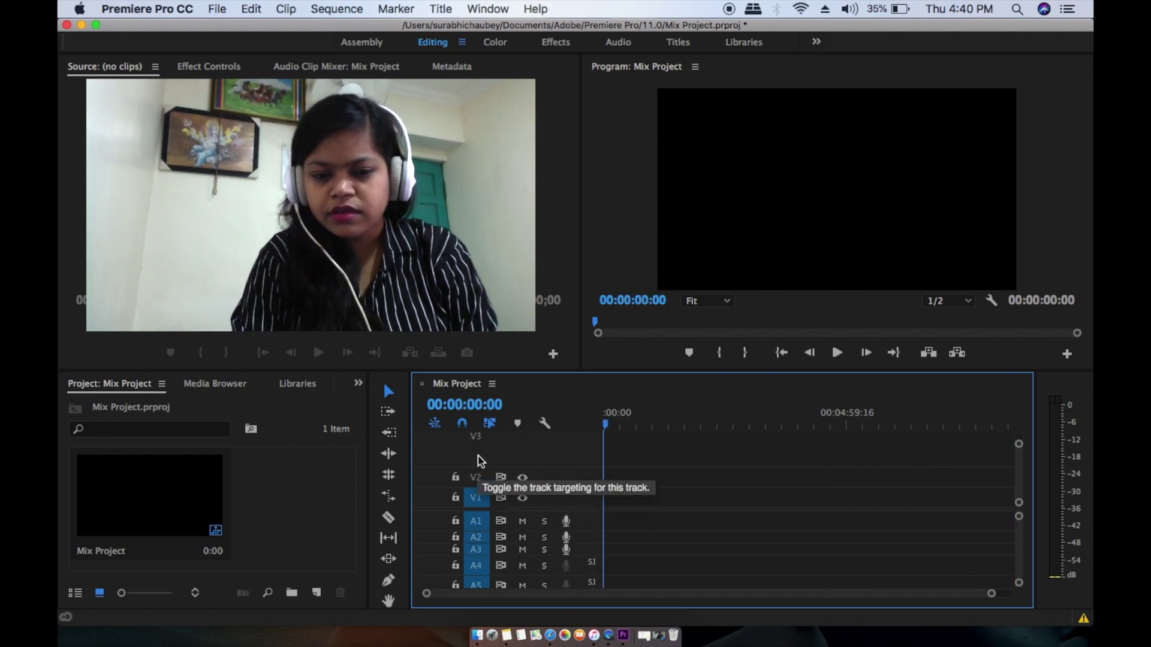
scroll(529, 458, "down", 5)
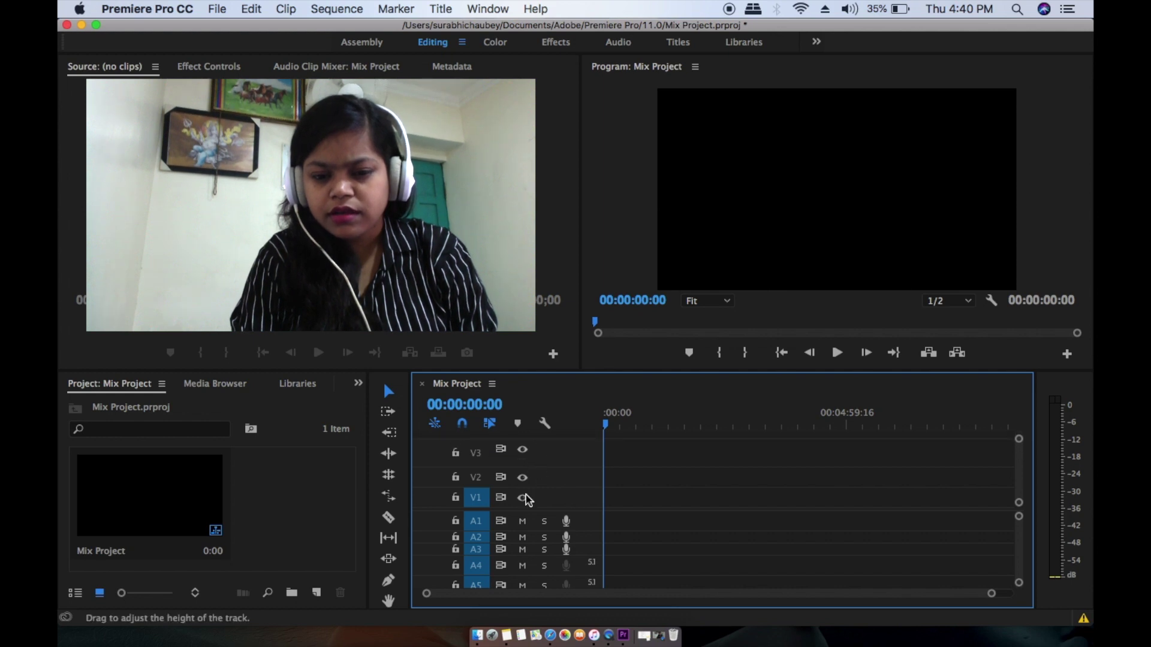
Step: Import the blossom, Delhi and red roses video clips and the "Main Rahoon Ya Na Rah..." song from the Desktop's Edit Video folder
right_click(236, 490)
left_click(292, 585)
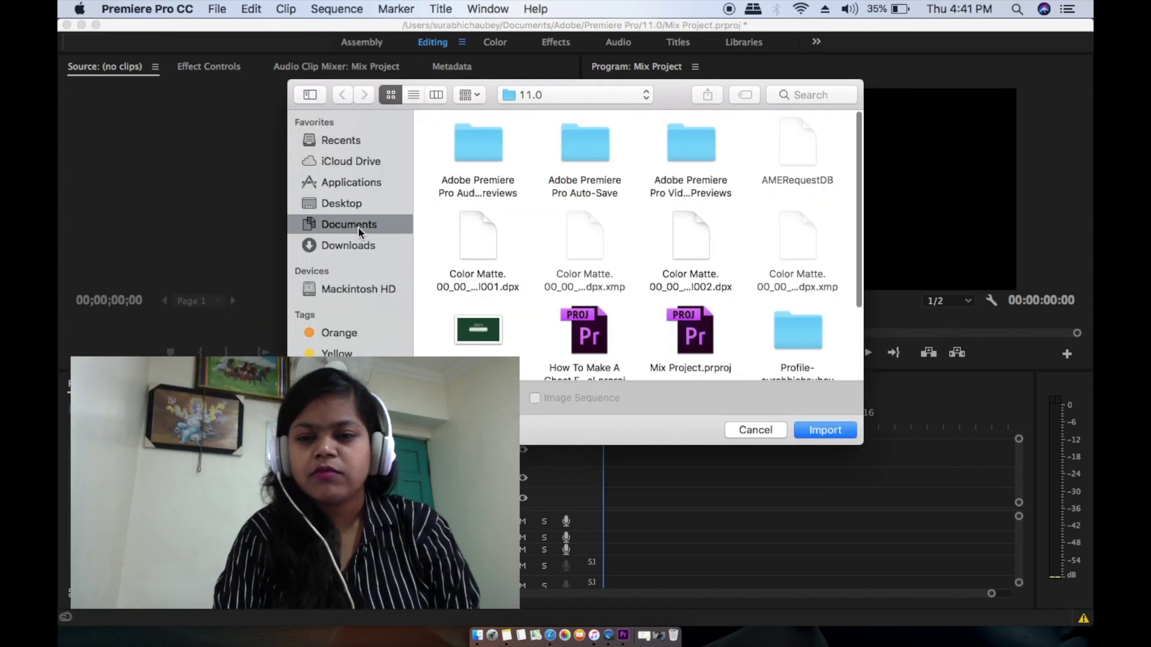
left_click(358, 226)
left_click(376, 205)
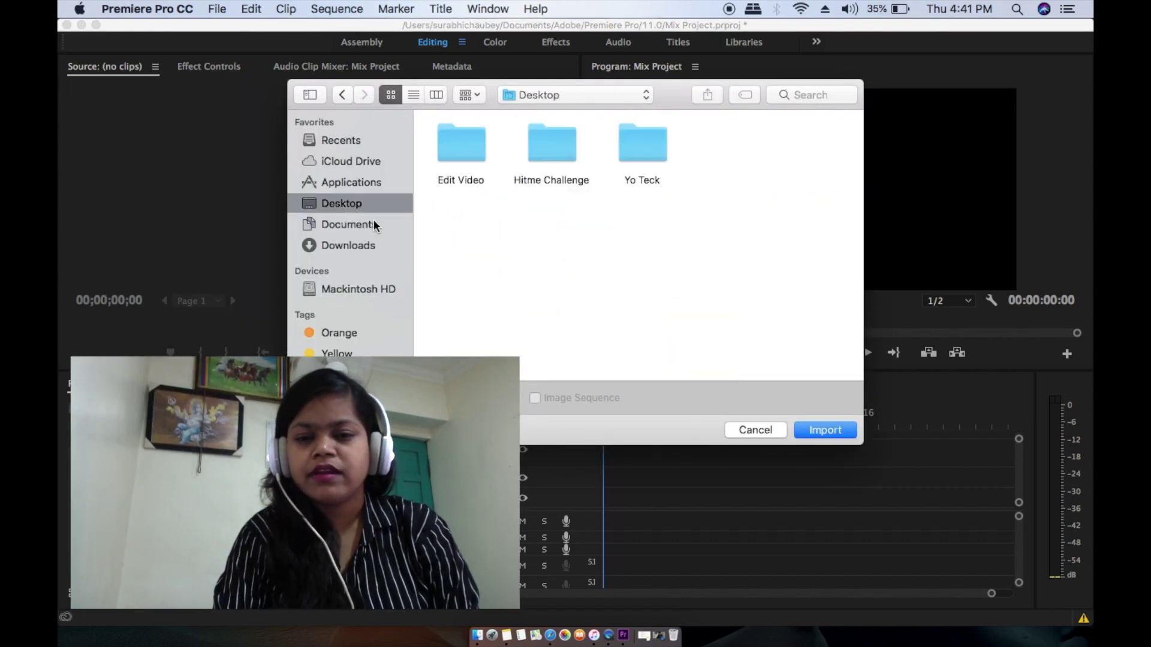
left_click(471, 149)
double_click(467, 152)
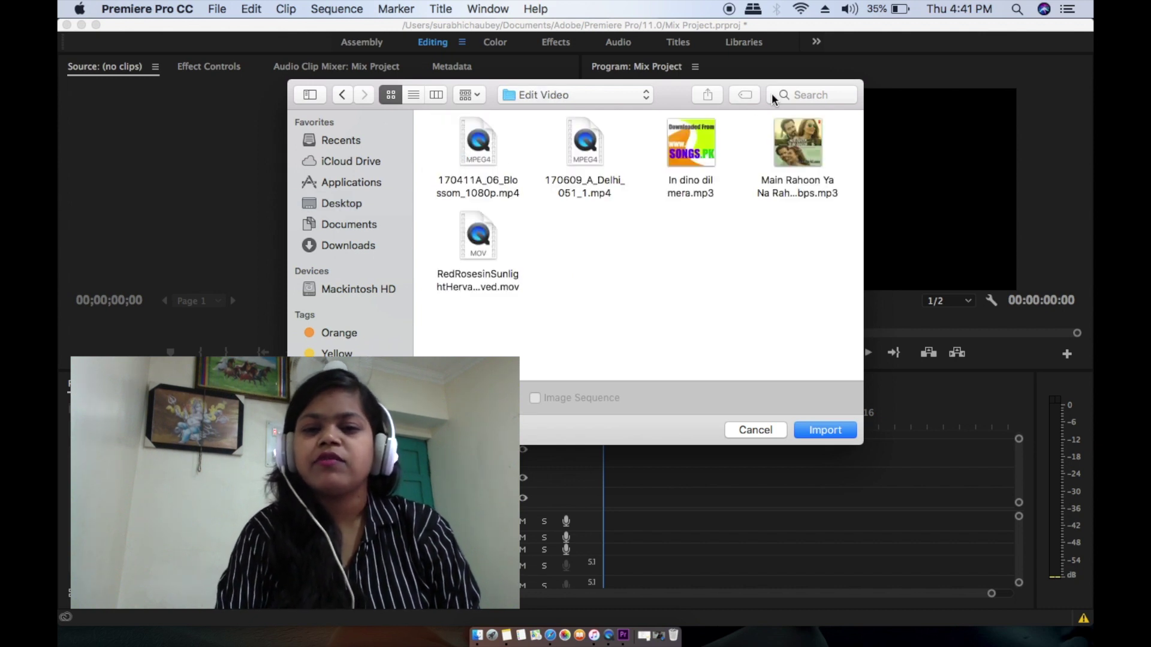
left_click_drag(761, 93, 904, 94)
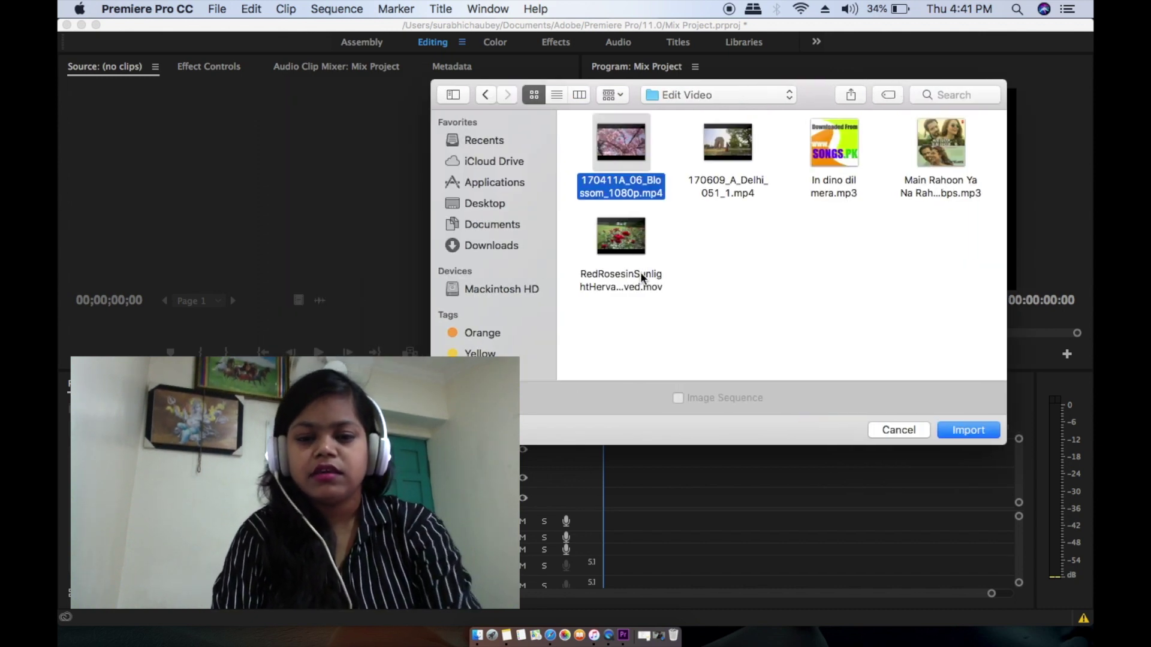
left_click(623, 242, "super")
left_click(728, 190, "super")
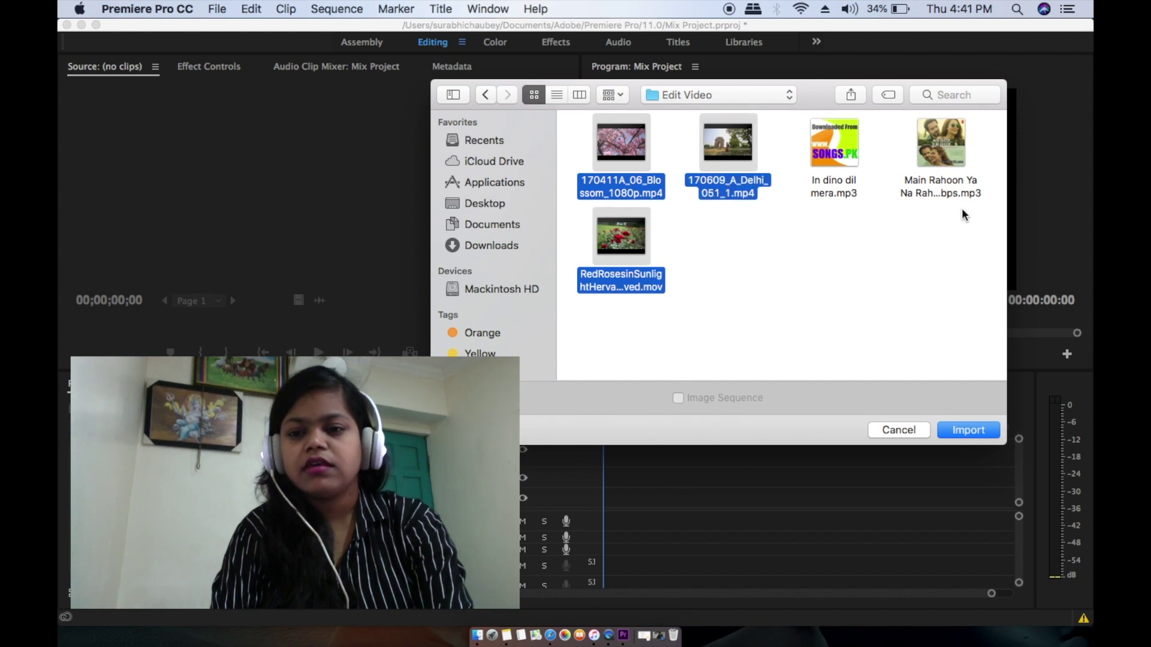
left_click(956, 190, "super")
left_click(985, 440)
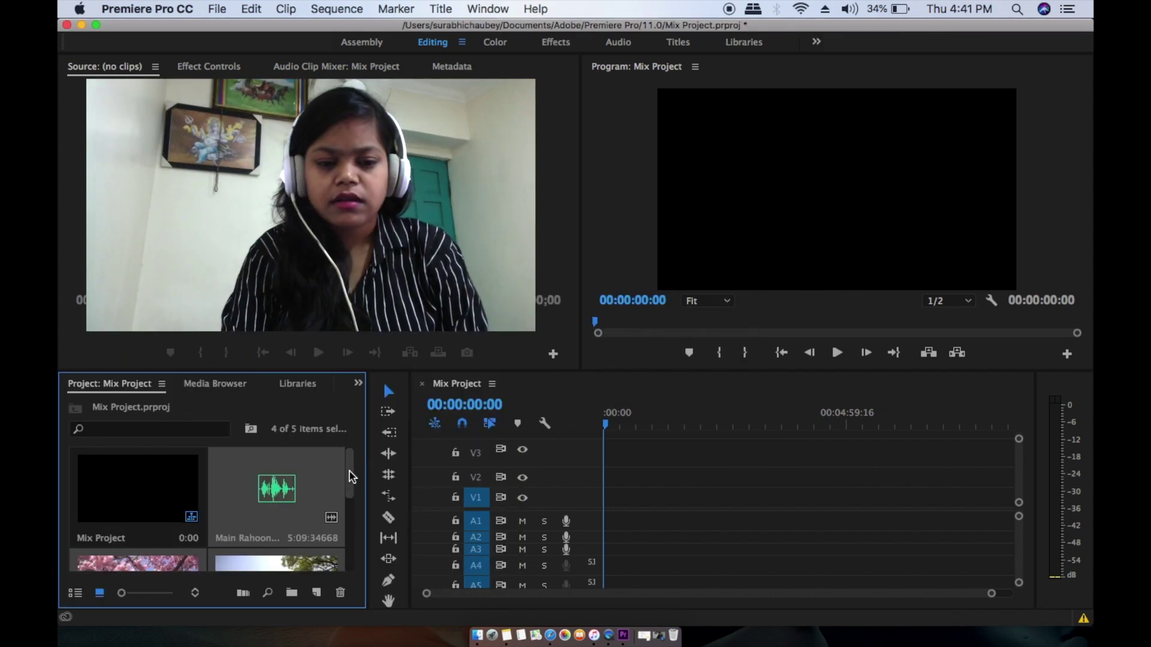
Step: Place the "Main Rahoon" song on audio track A1 at the start of the Mix Project timeline
left_click_drag(350, 468, 335, 487)
left_click(337, 493)
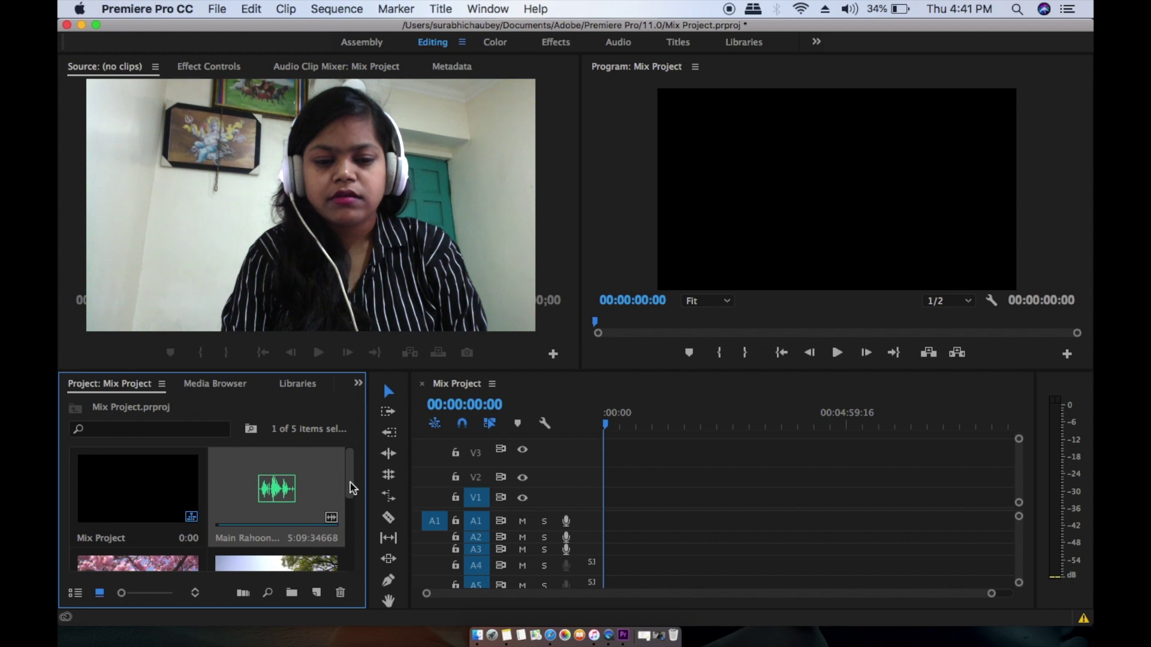
left_click_drag(352, 483, 601, 532)
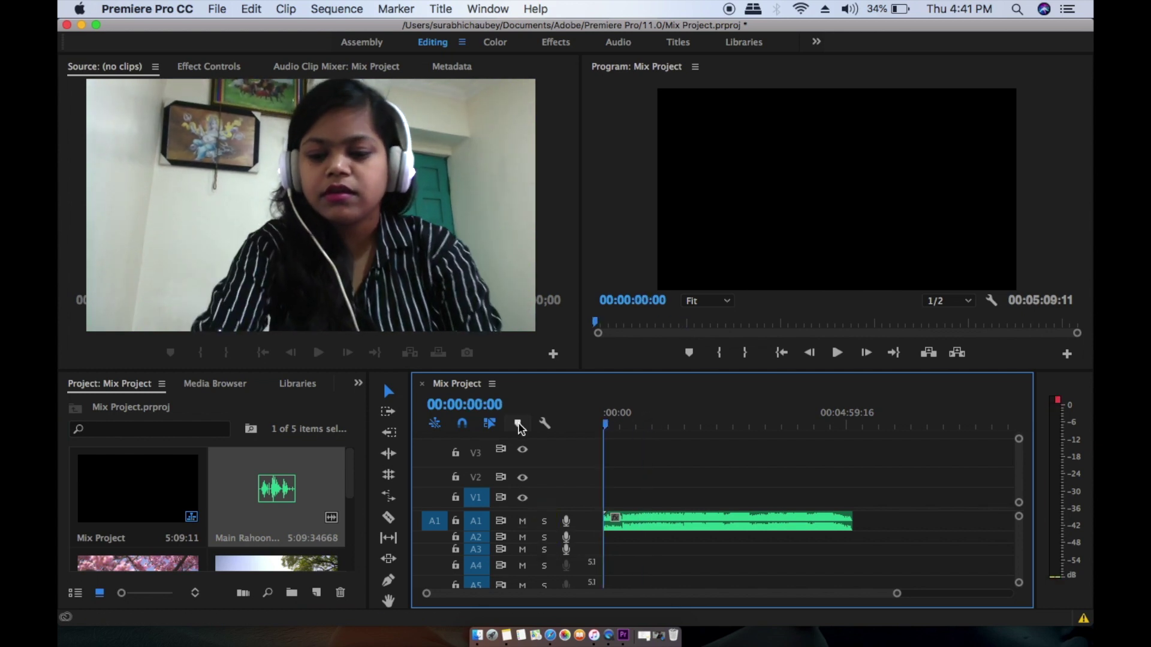
Step: Play the song from the start of the timeline at a lower volume and examine its waveform for a cut point
key("XF86AudioLowerVolume")
key("XF86AudioLowerVolume")
key("XF86AudioLowerVolume")
key("XF86AudioLowerVolume")
key("XF86AudioLowerVolume")
key("XF86AudioLowerVolume")
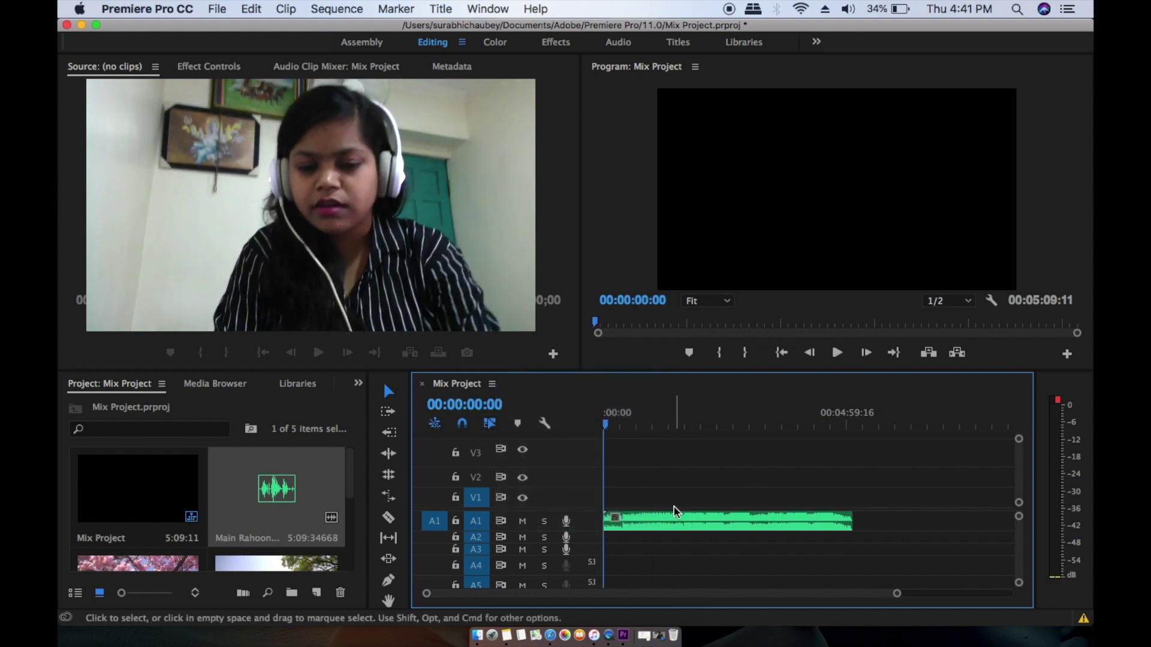
key("space")
key("equal")
key("equal")
key("equal")
key("equal")
scroll(681, 514, "up", 4)
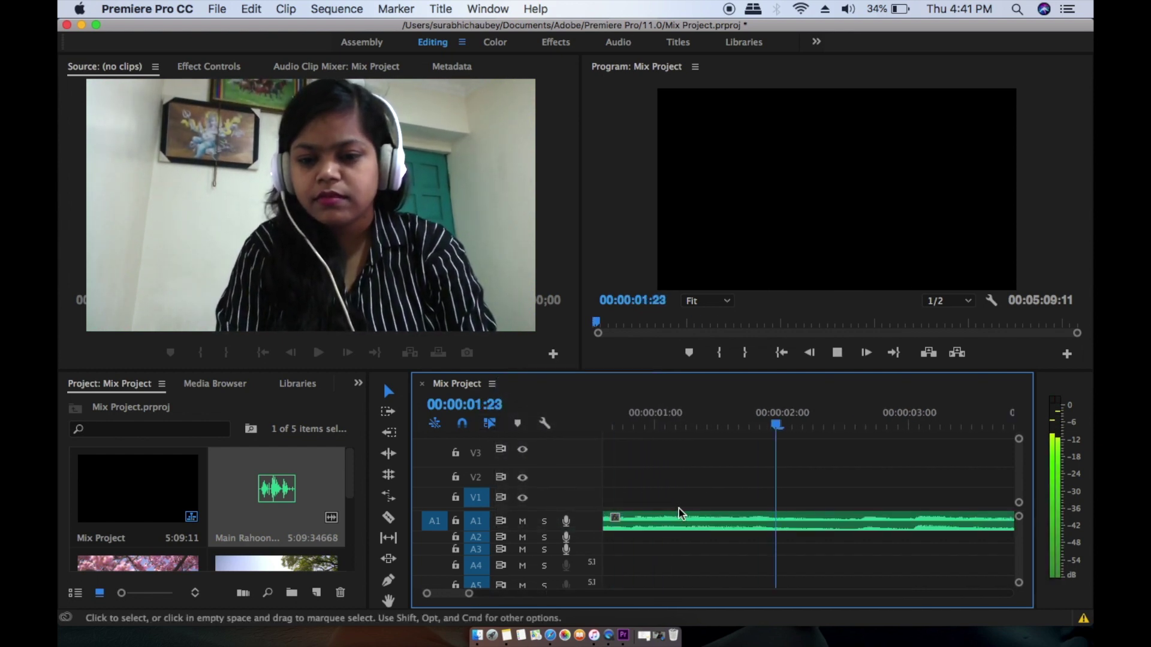
scroll(680, 514, "down", 6)
scroll(637, 291, "up", 1)
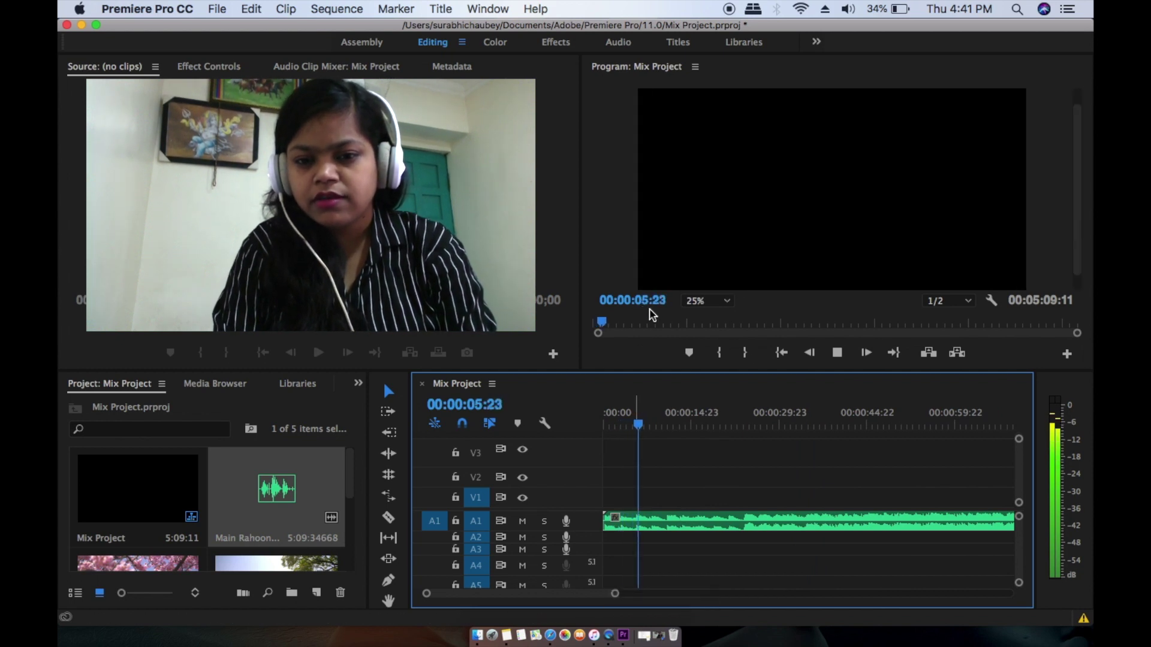
scroll(688, 492, "up", 4)
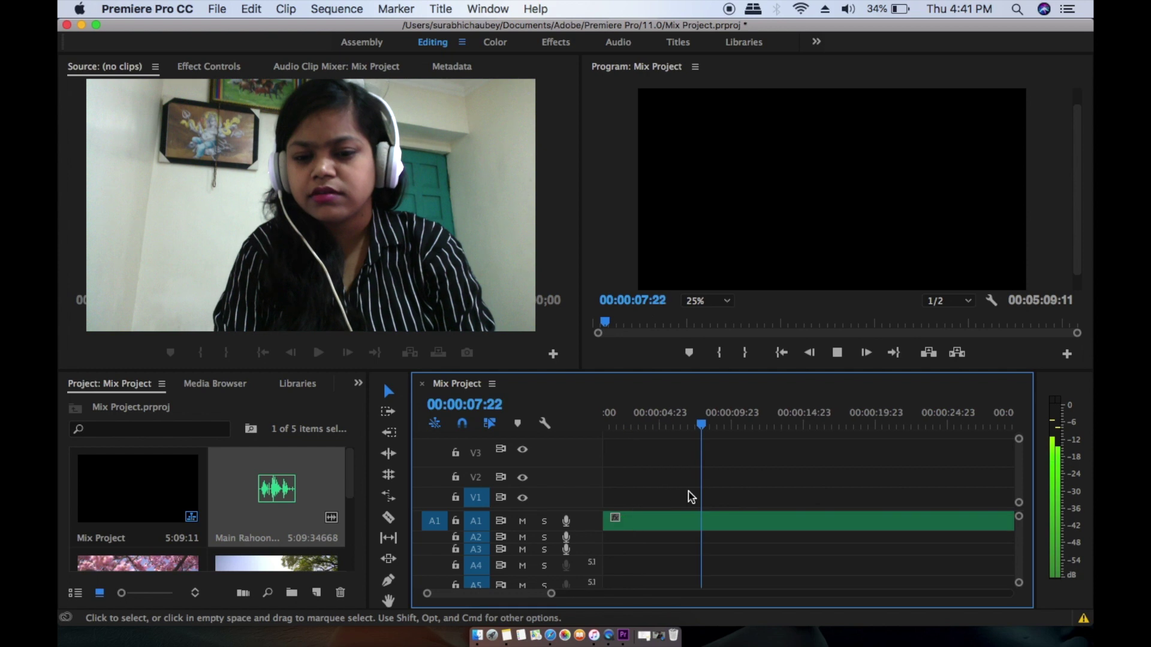
scroll(688, 493, "down", 5)
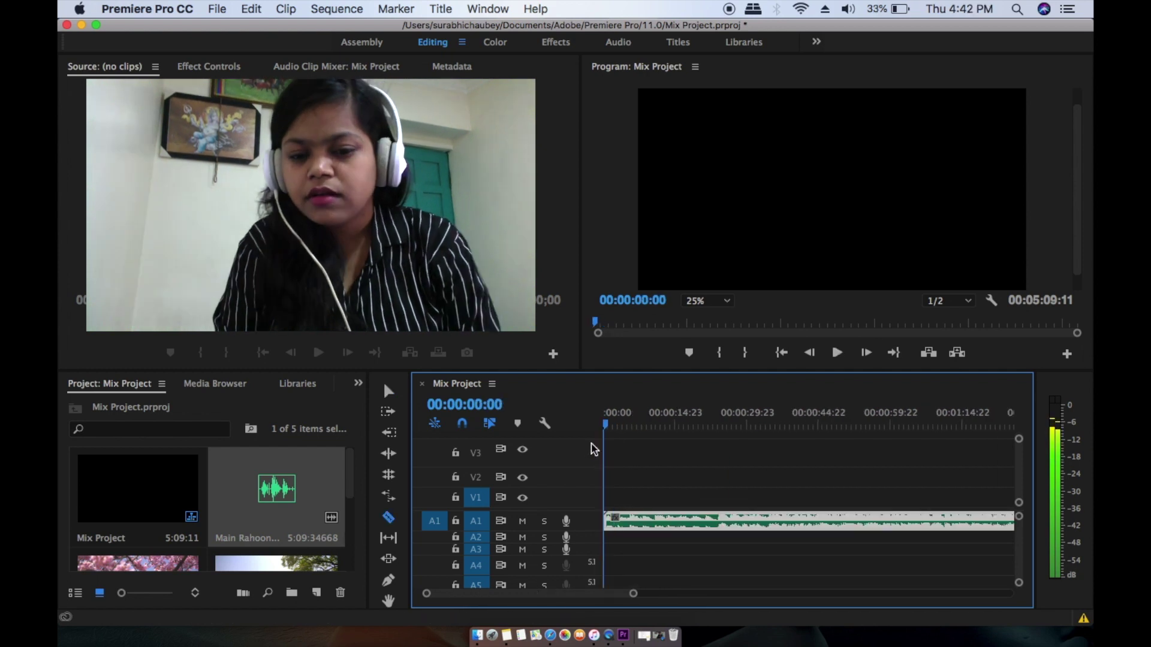
Step: Split the song on audio track A1 at 00:00:20:15 and delete the part after the cut
left_click_drag(591, 446, 701, 470)
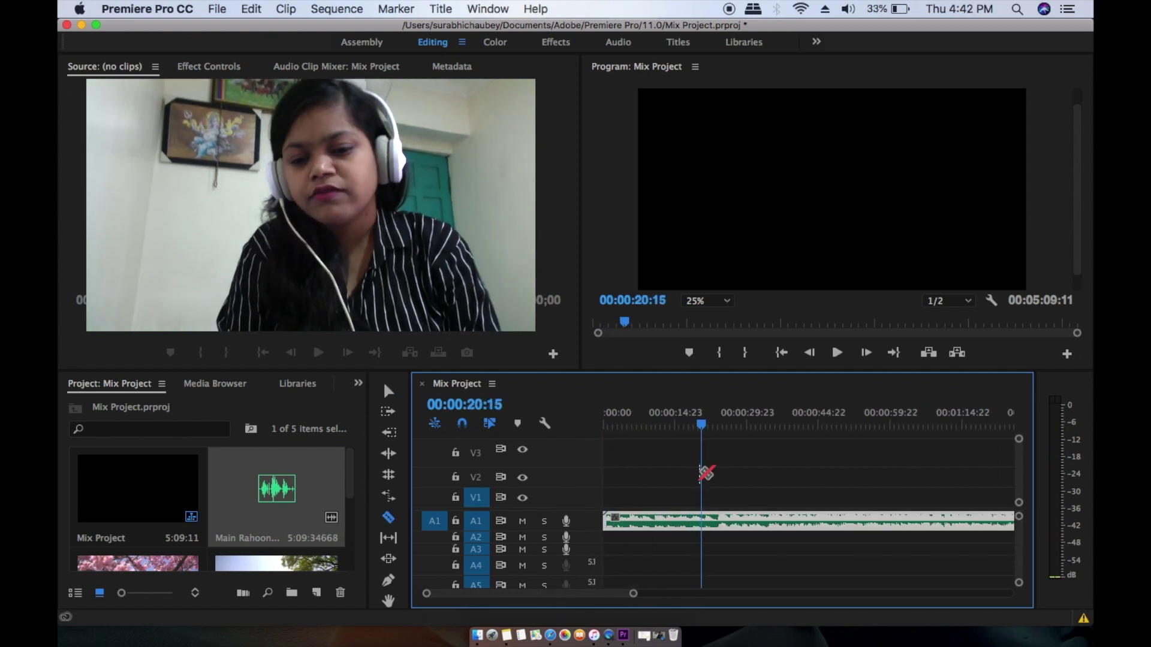
left_click(702, 525)
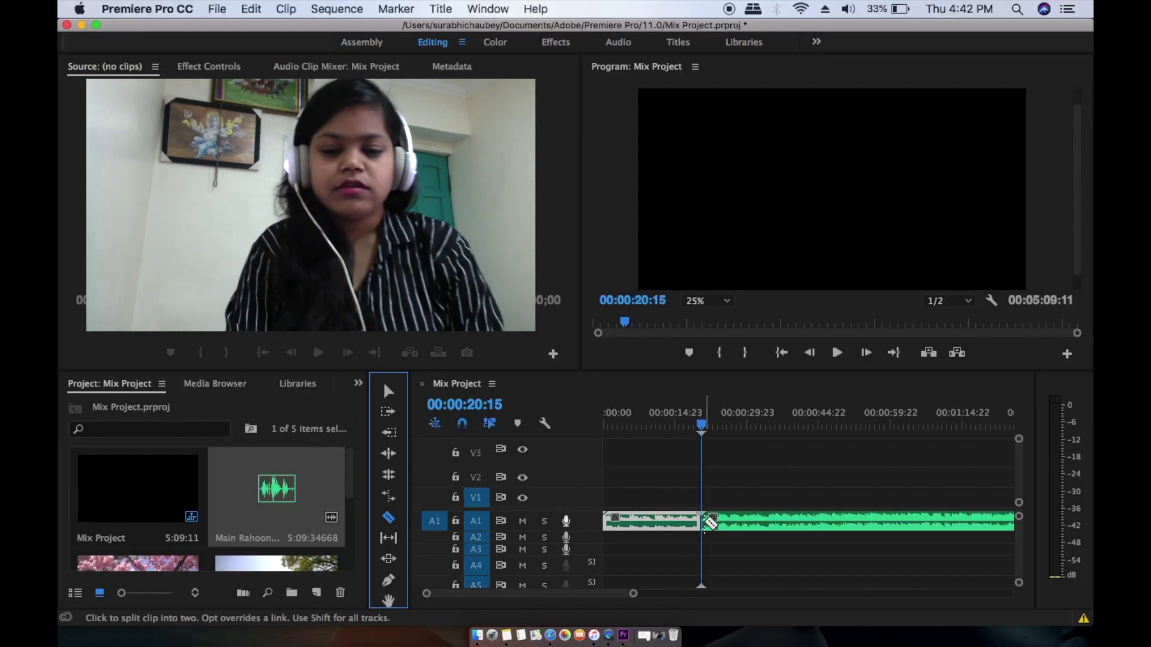
key("v")
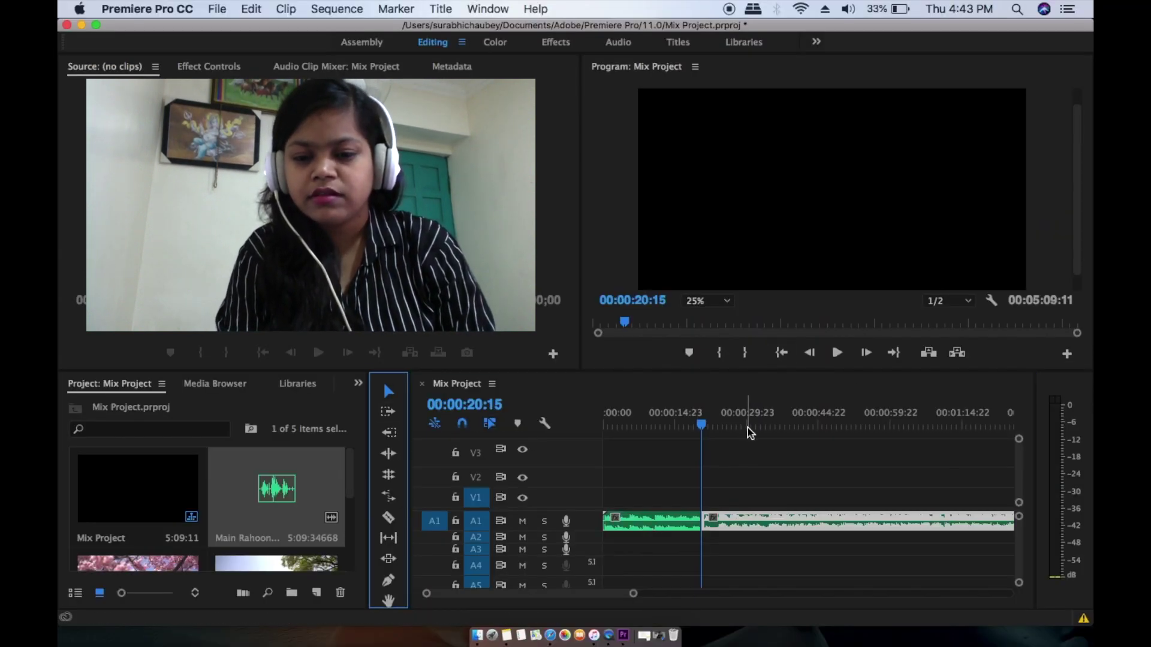
left_click(774, 523)
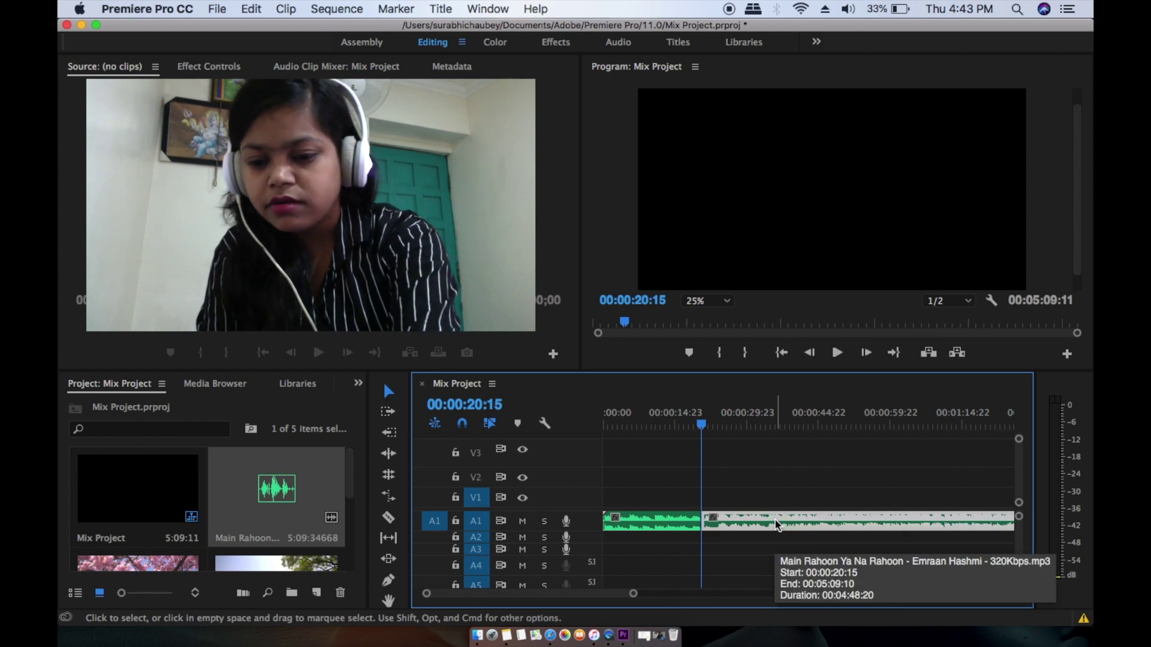
key("Delete")
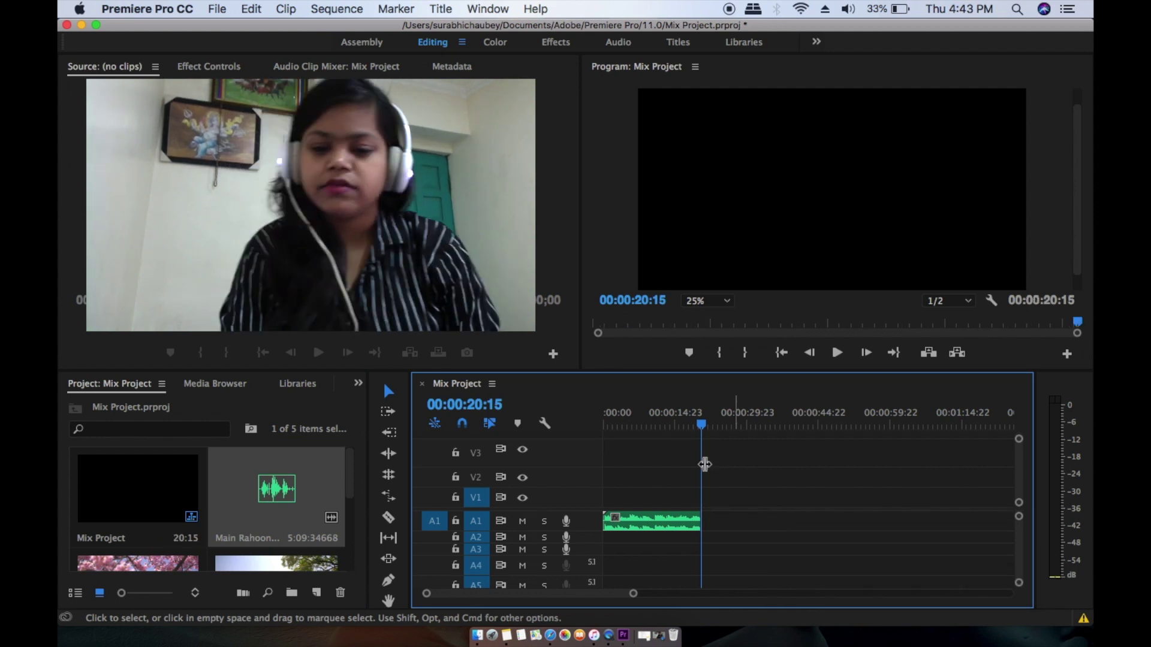
Step: Play the trimmed song from the start of the timeline to check it
left_click_drag(722, 426, 435, 478)
key("space")
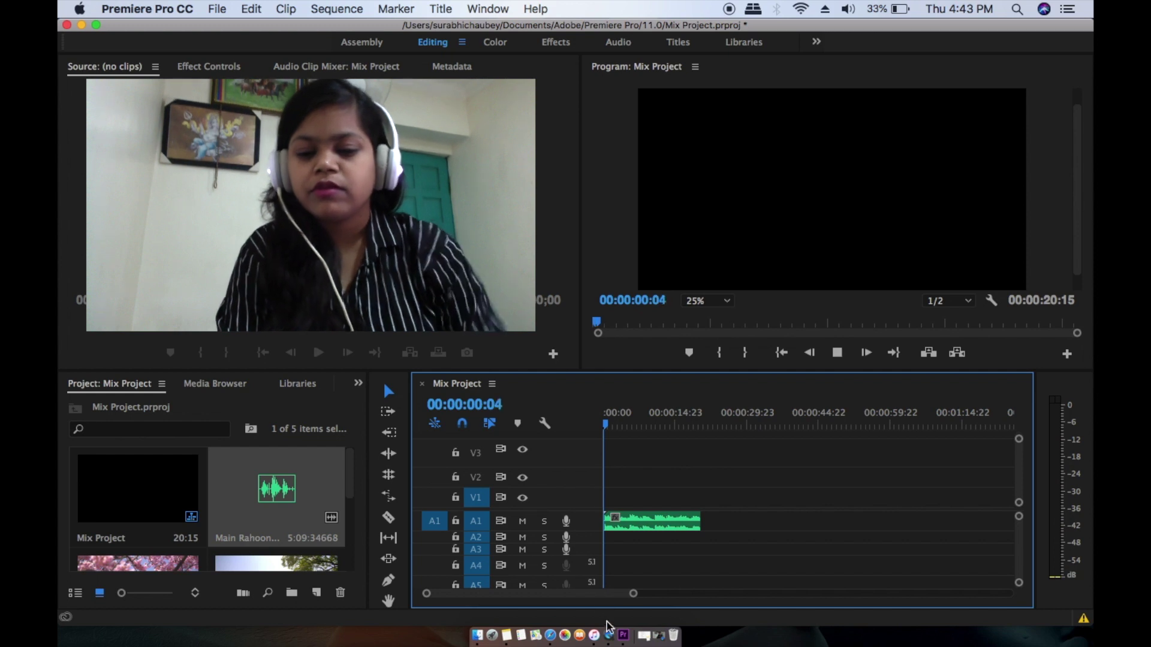
left_click_drag(633, 593, 609, 602)
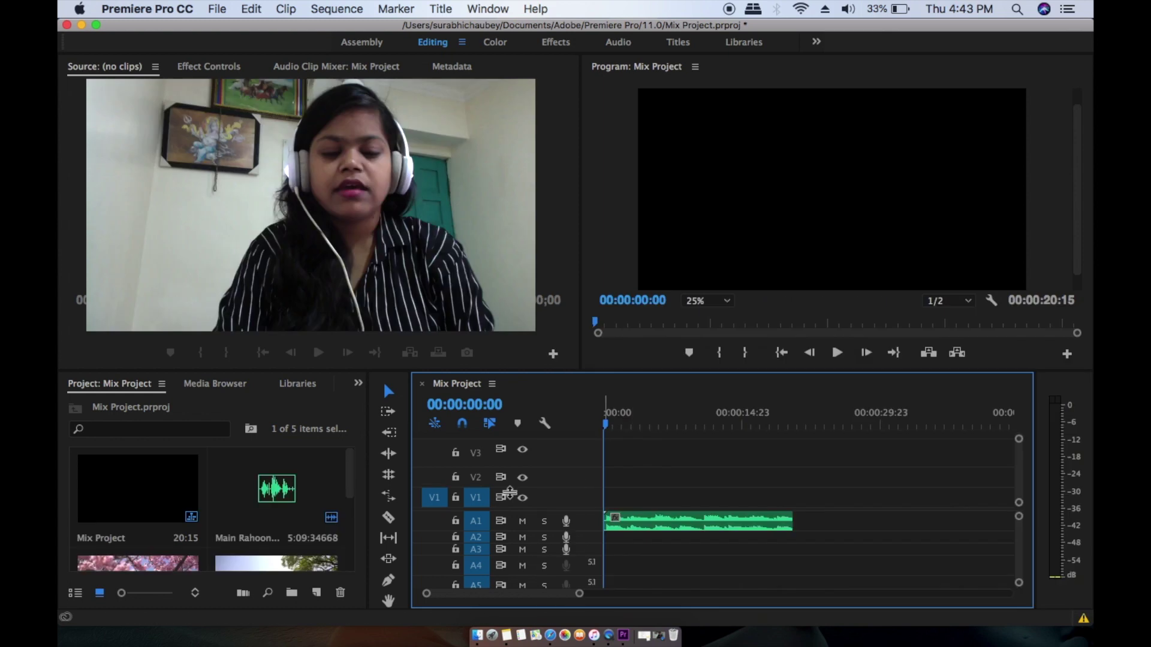
Step: Place the 170609_A_Delhi clip on video track V2 at the start of the timeline, with its audio on A2
scroll(290, 488, "down", 2)
scroll(273, 474, "up", 2)
scroll(273, 480, "down", 4)
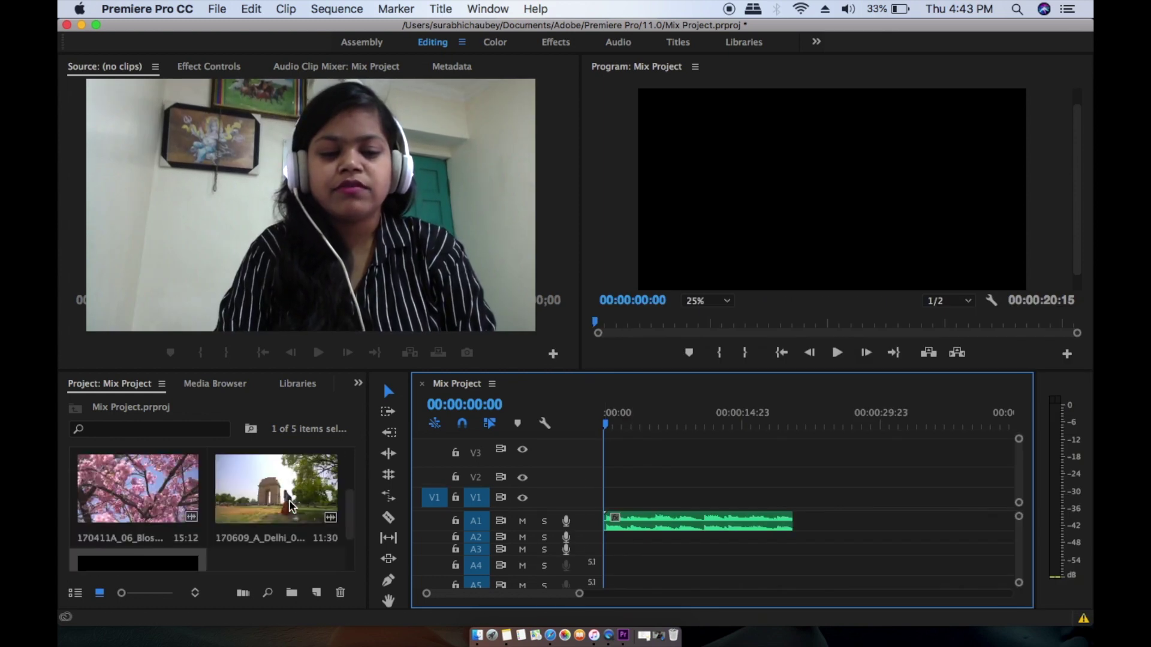
scroll(277, 505, "up", 3)
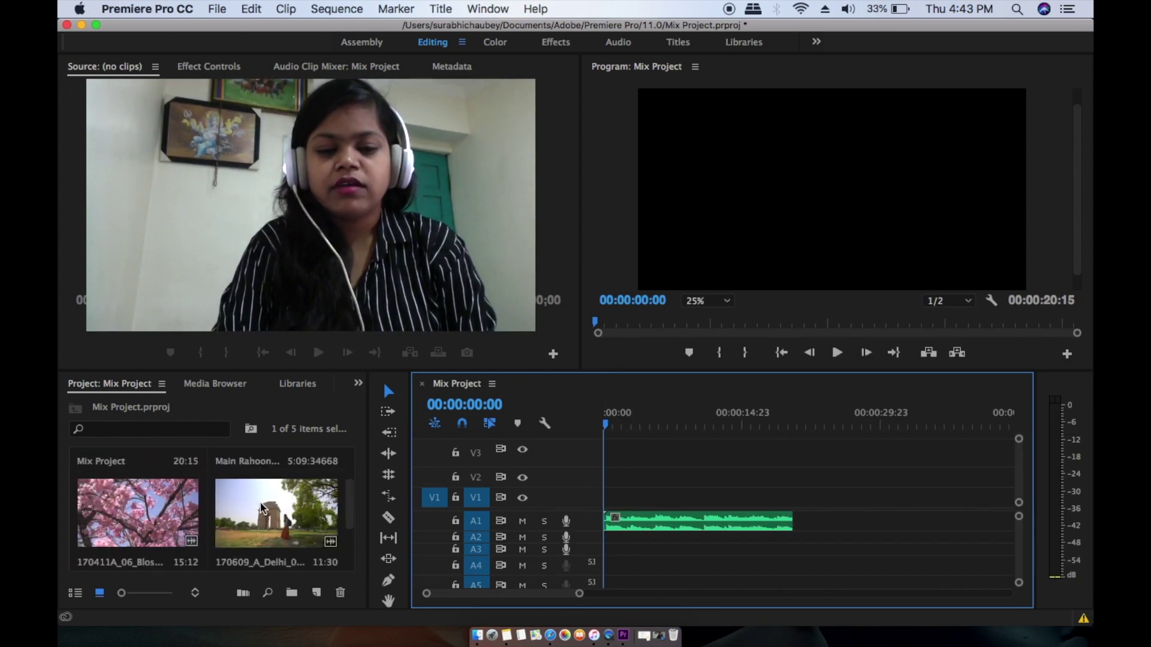
left_click_drag(276, 506, 601, 479)
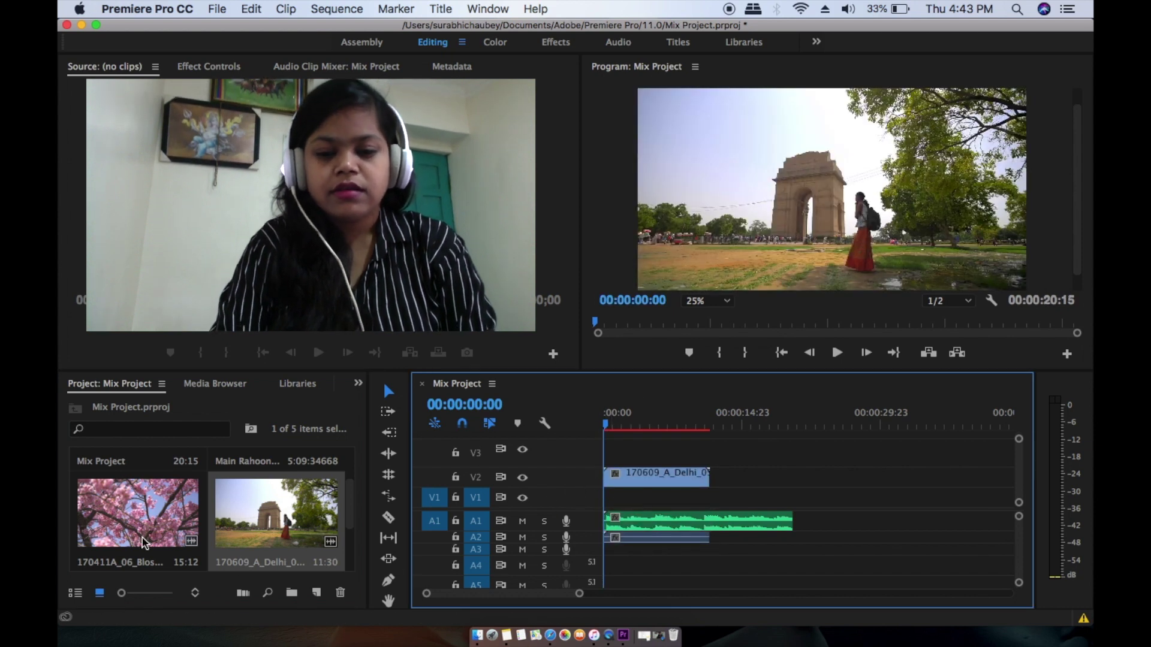
Step: Add the 170411A_06_Blossom clip and the RedRosesinSunlight clip end to end after the Delhi clip on video track V2
left_click_drag(144, 542, 717, 478)
scroll(274, 532, "down", 2)
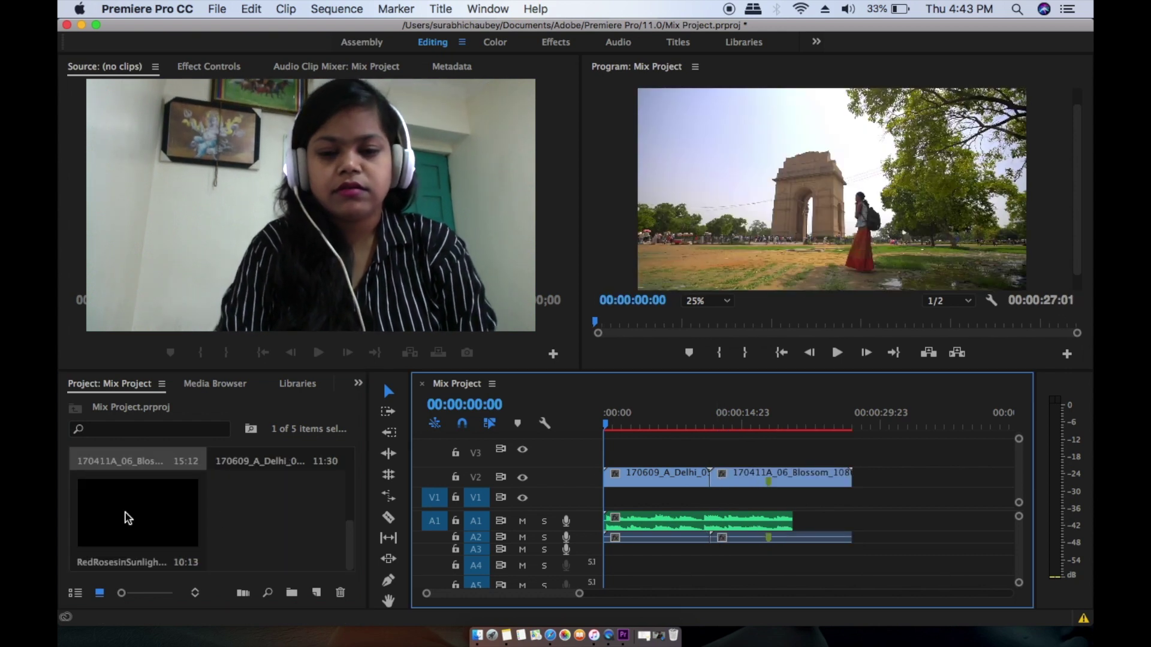
left_click_drag(128, 518, 896, 480)
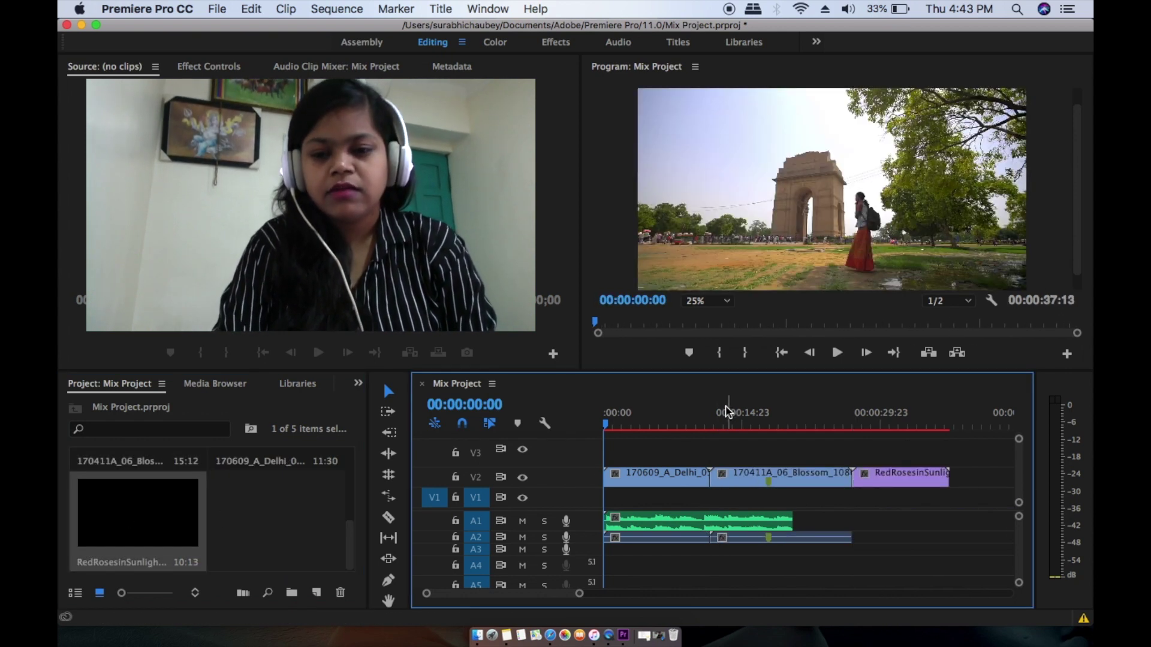
Step: Return the playhead to the start, select the Delhi clip and lock video track V2
left_click_drag(727, 412, 589, 482)
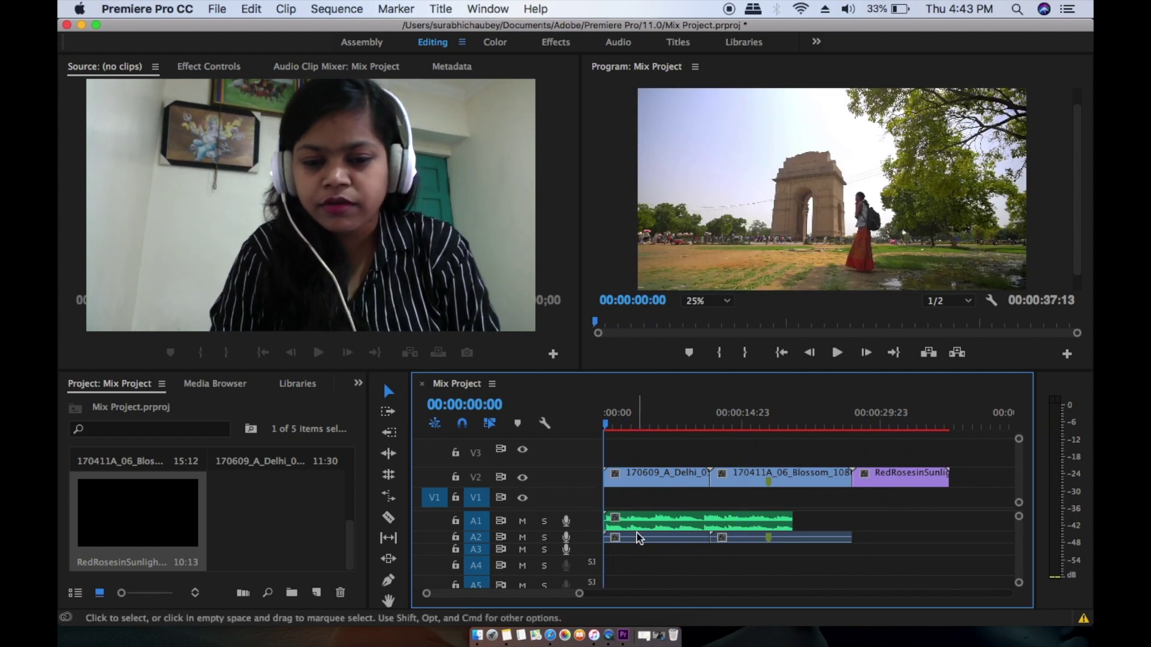
left_click(636, 477)
left_click(455, 477)
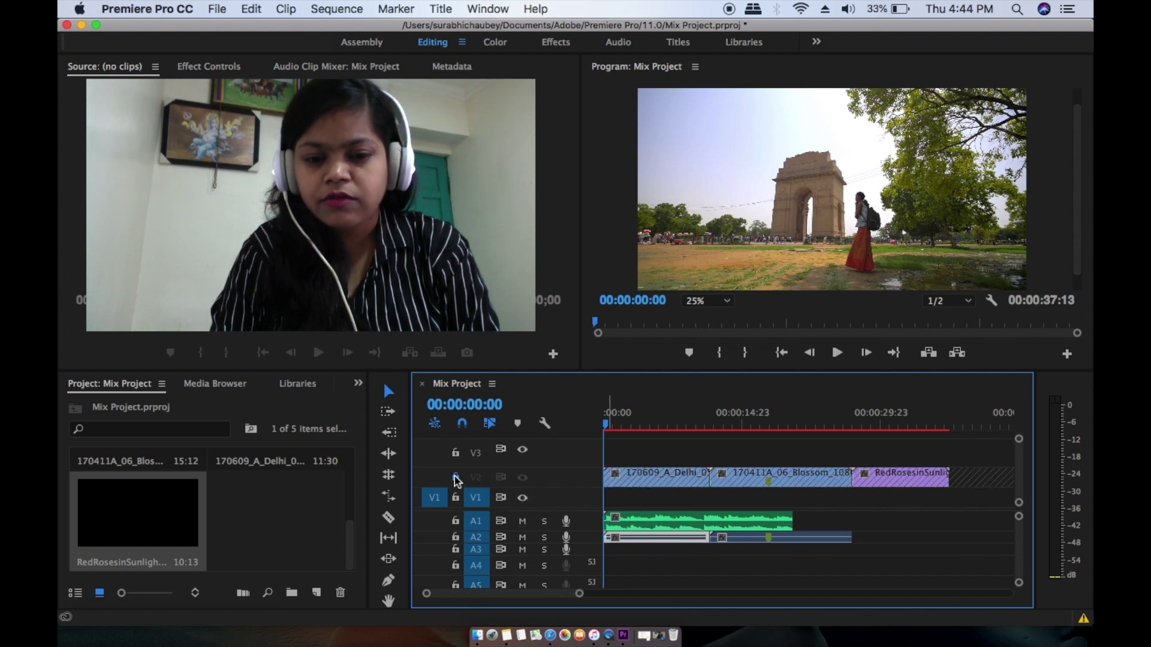
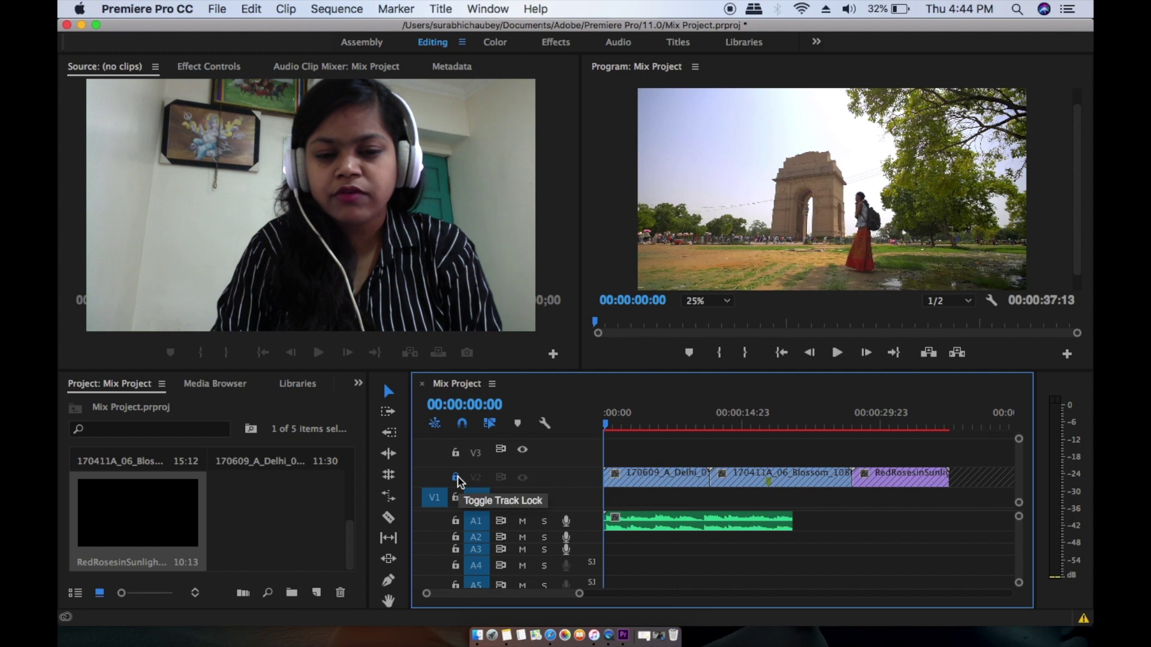
Step: Unlock video track V2, move the Delhi and blossom clips up to V4, and place the RedRosesinSunlight clip at the start of V2
left_click(456, 478)
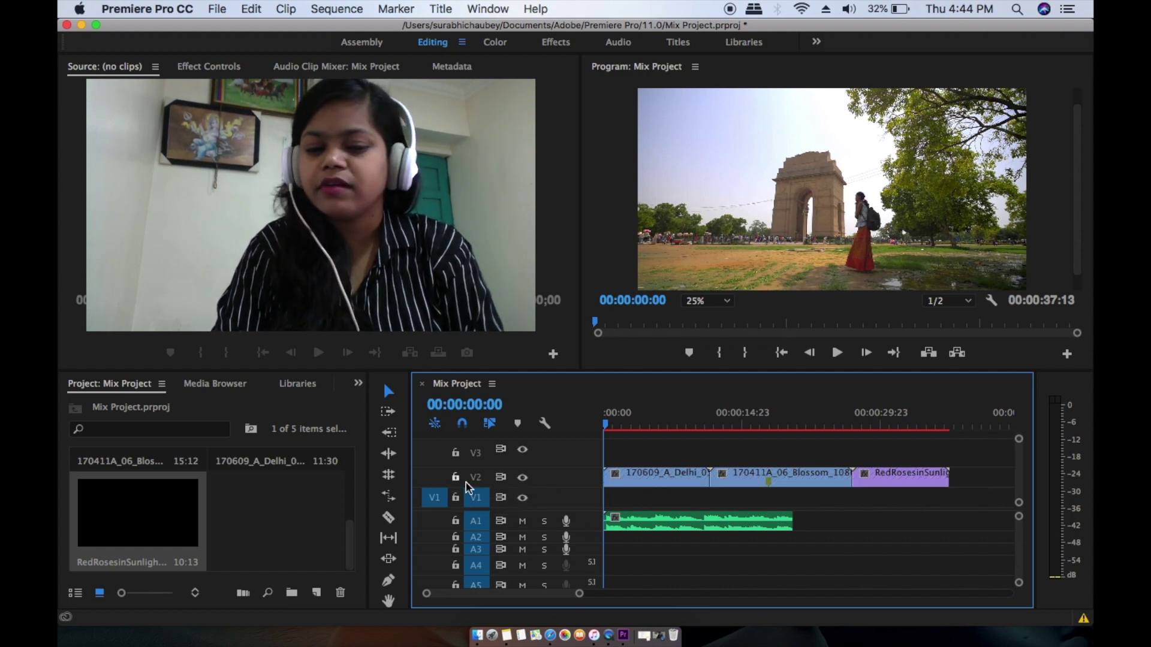
left_click_drag(648, 412, 489, 484)
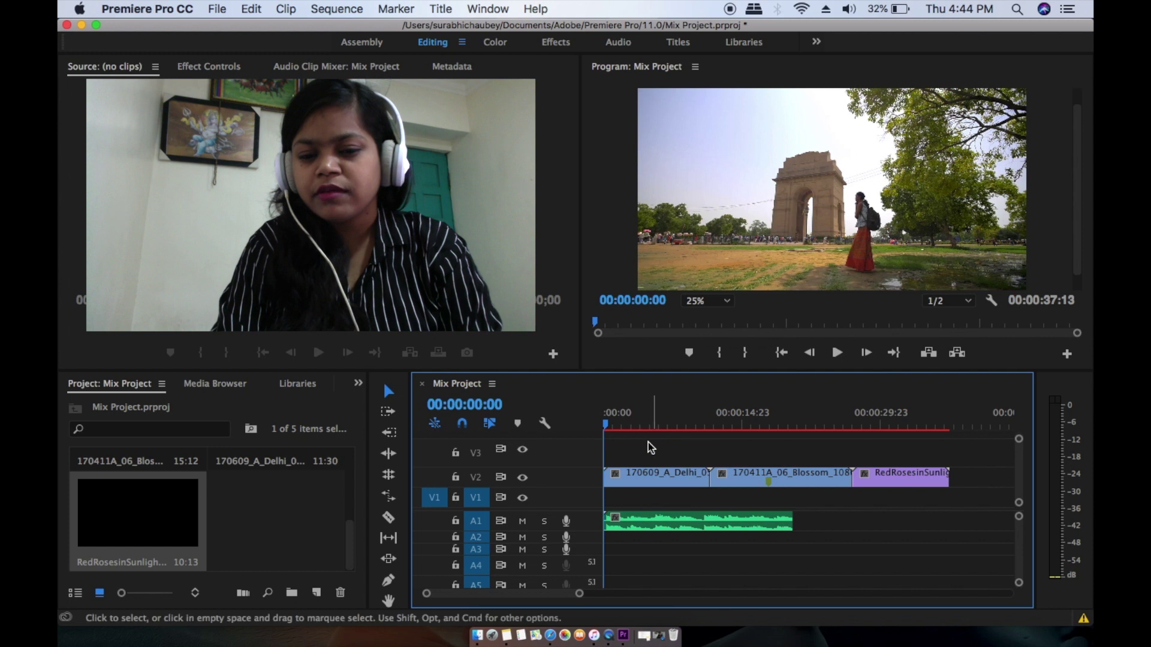
left_click(692, 478)
left_click_drag(692, 477, 653, 473)
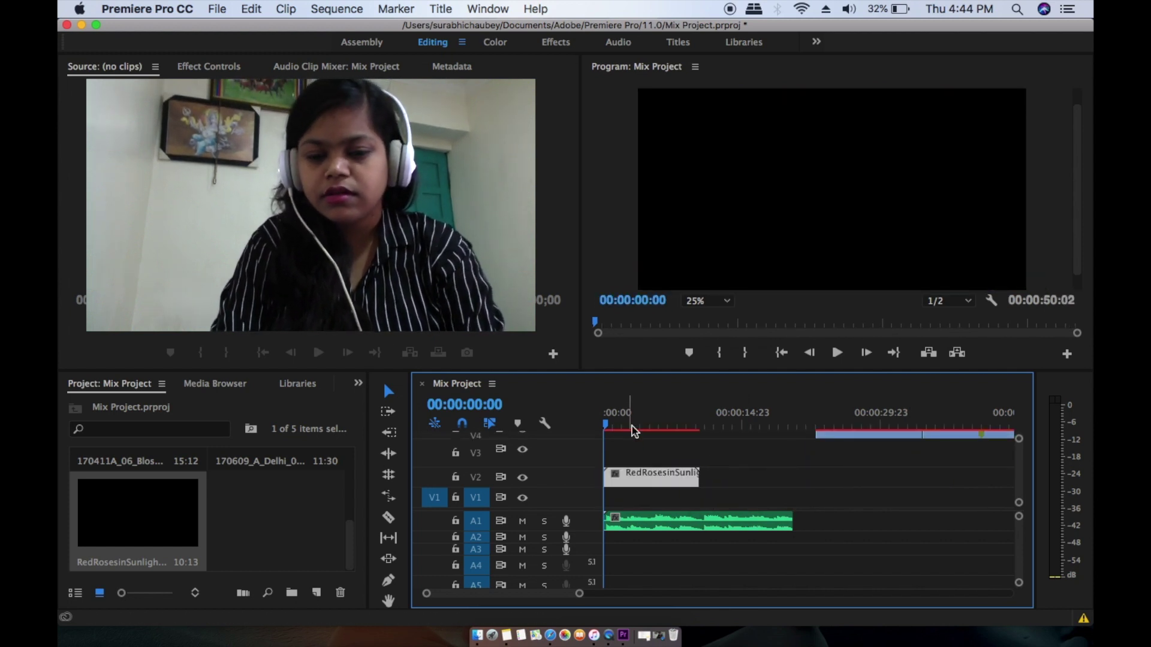
Step: Play the sequence from the start and stop the playhead at 00:00:05:11 within the red roses clip
left_click_drag(623, 418, 475, 443)
left_click_drag(635, 423, 603, 424)
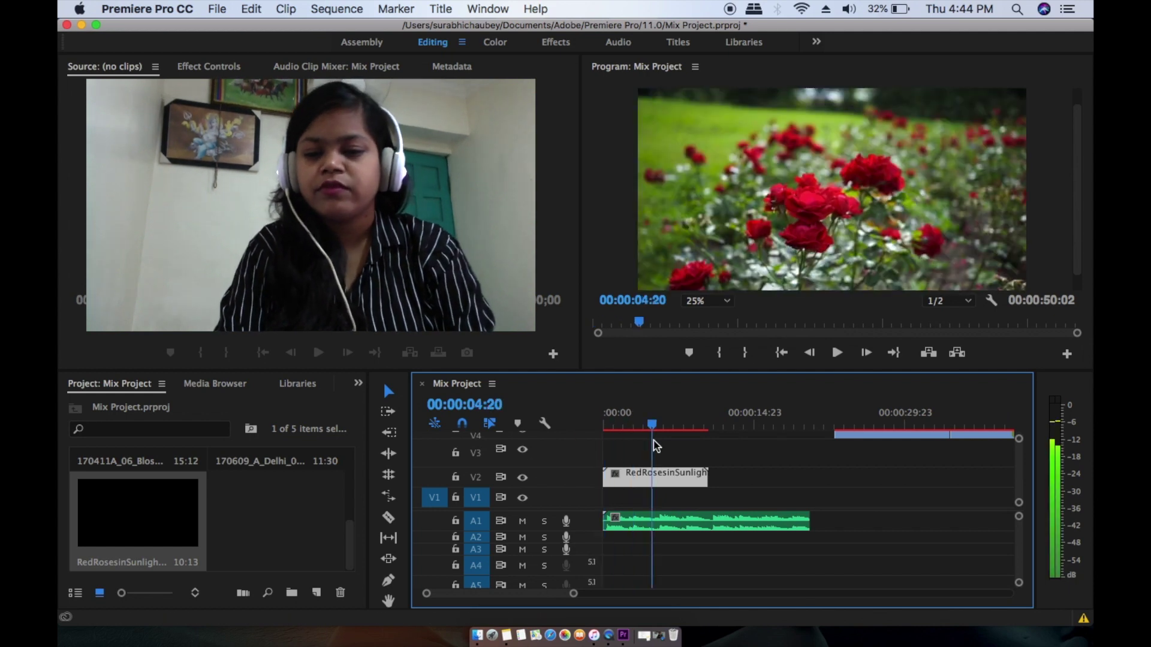
left_click(606, 427)
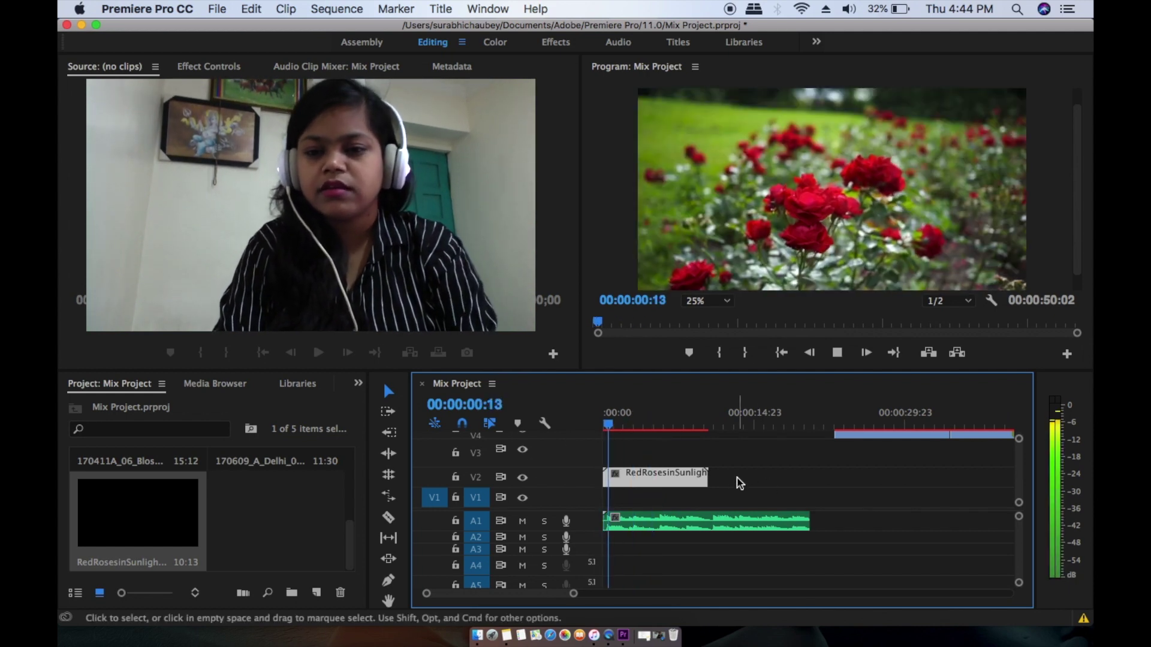
key("=")
key("=")
key("-")
key("-")
key("-")
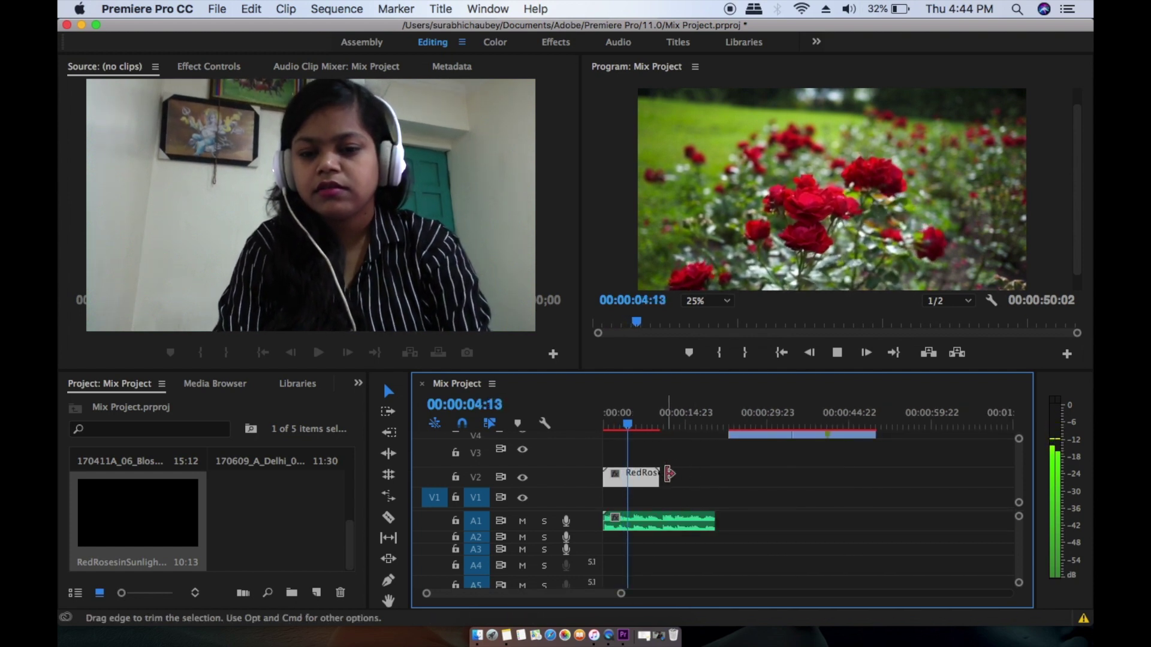
key("equal")
key("equal")
key("equal")
key("space")
key("minus")
key("minus")
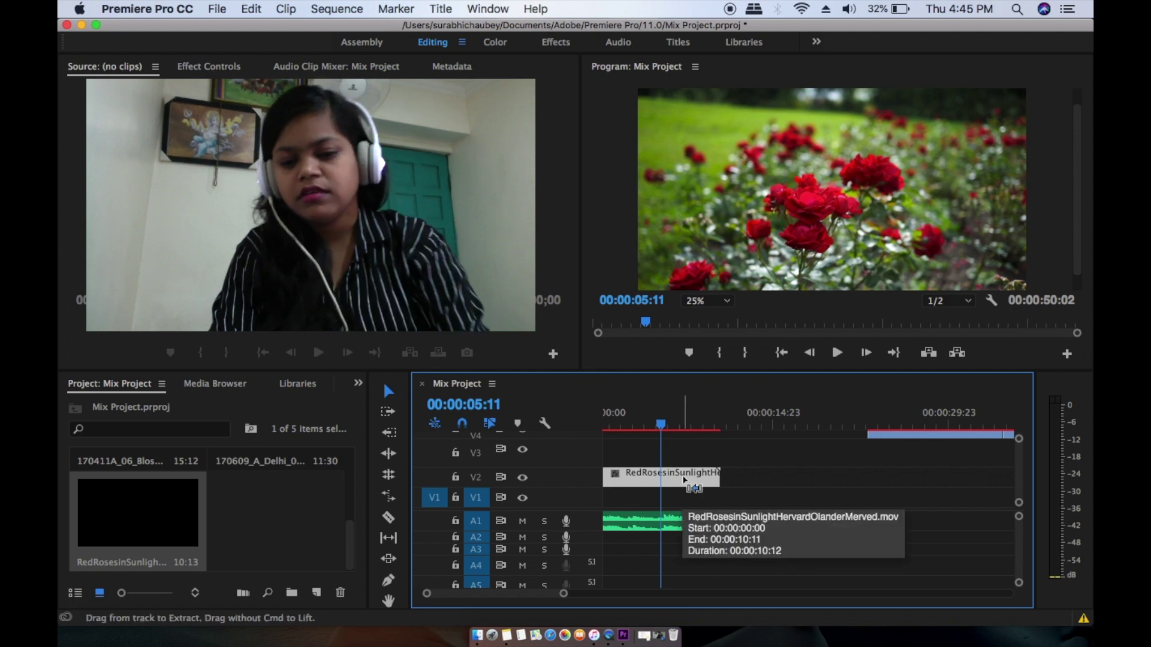
Step: Split the RedRosesinSunlight clip at the playhead with the Razor tool and delete the part after the cut
key("c")
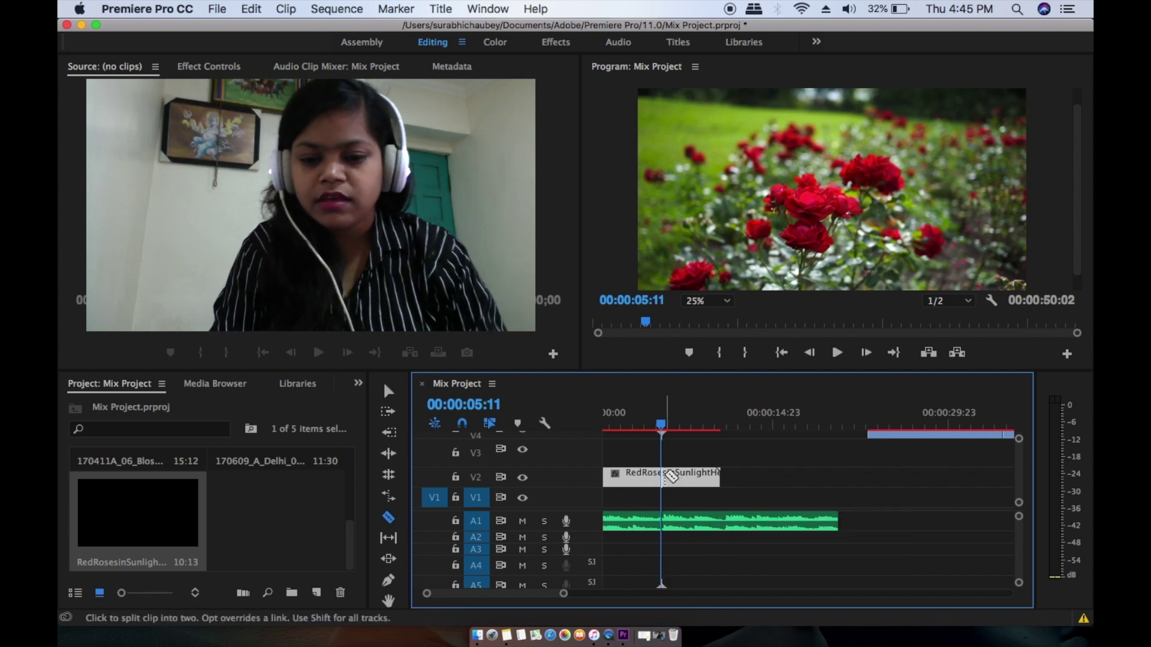
left_click(664, 476)
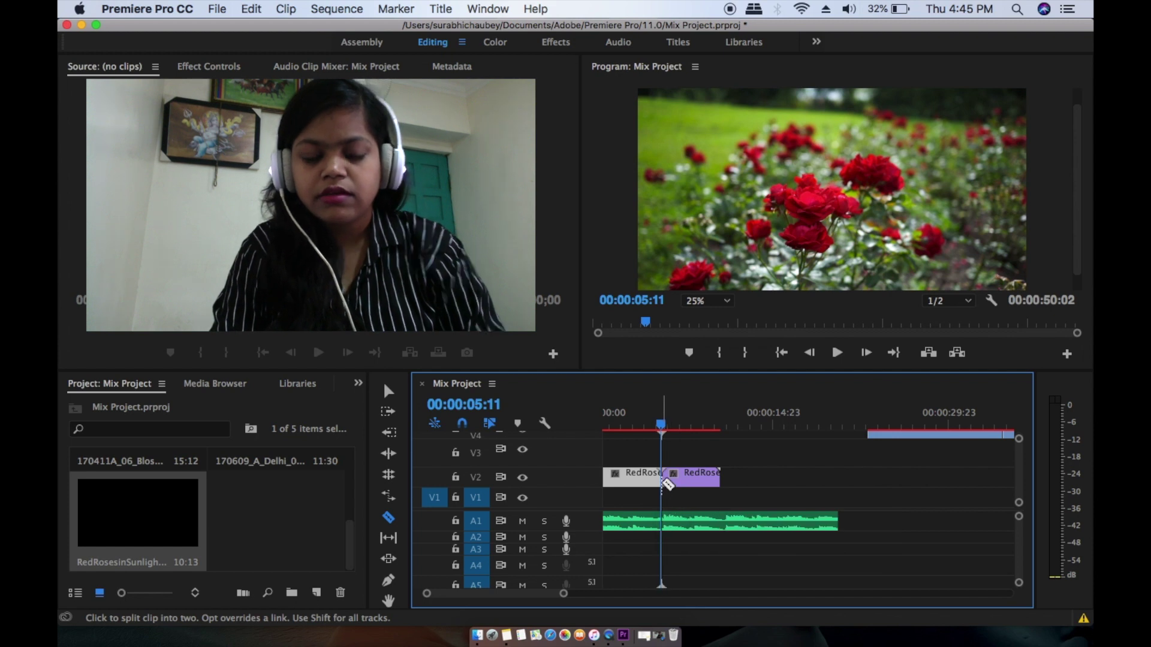
key("a")
key("v")
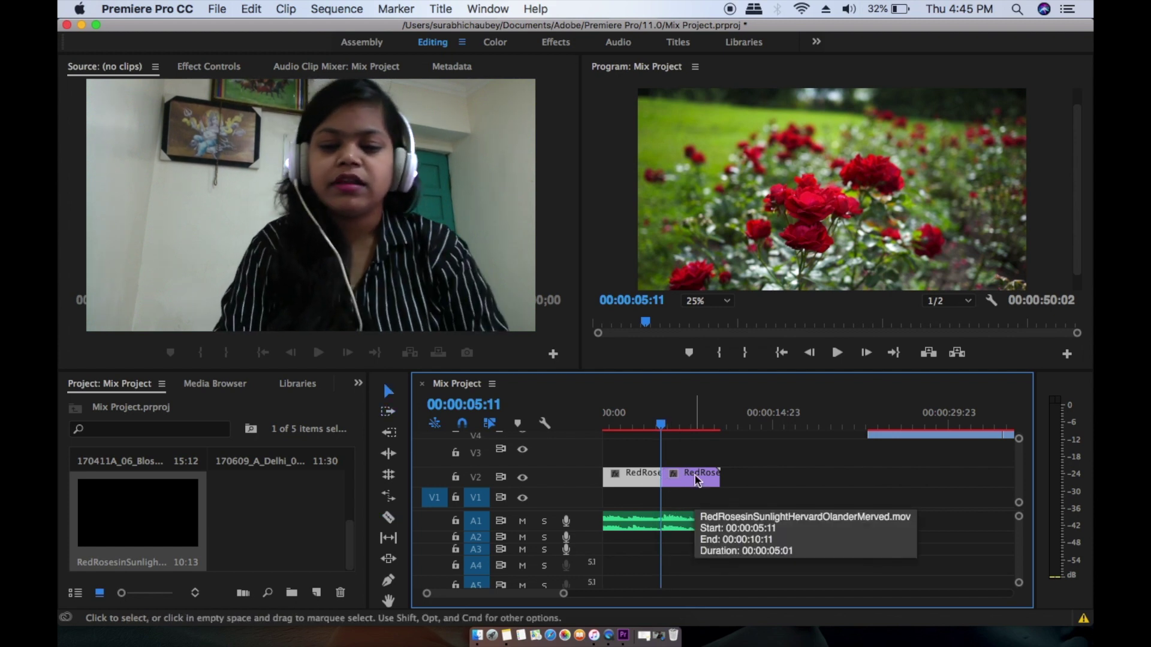
left_click(695, 477)
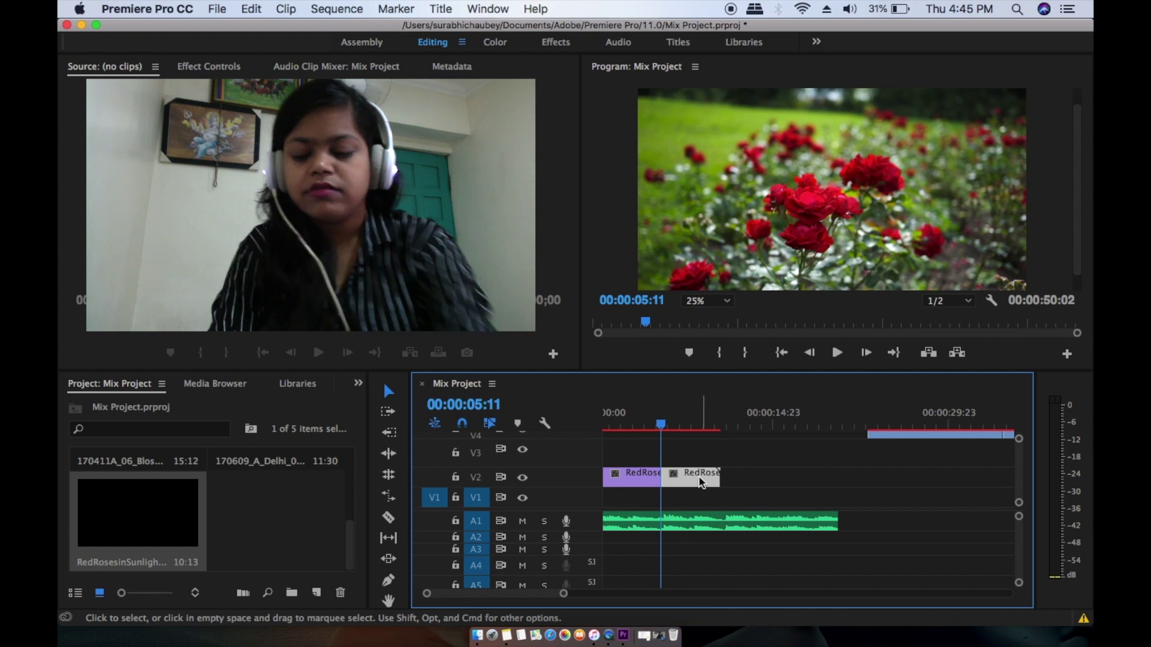
key("Delete")
Step: Move the 170609_A_Delhi clip from V4 down to video track V2, directly after the red roses clip
scroll(706, 484, "right", 2)
scroll(707, 484, "up", 1)
scroll(706, 483, "down", 5)
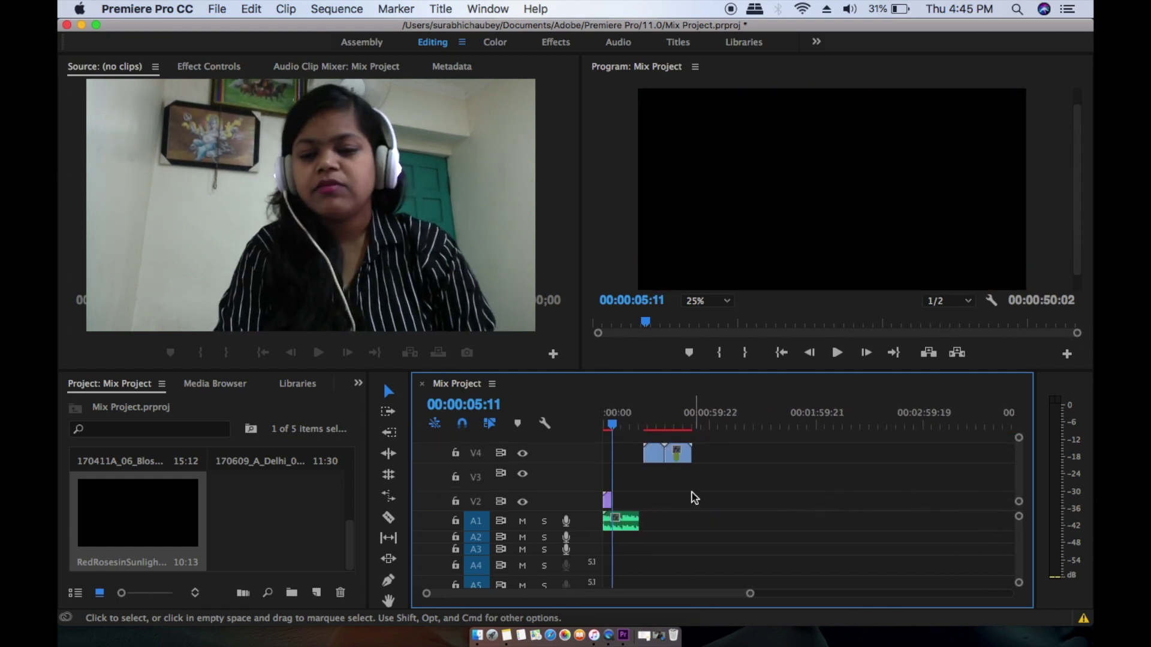
scroll(694, 499, "up", 4)
scroll(699, 484, "left", 5)
scroll(708, 484, "down", 1)
scroll(708, 485, "down", 3)
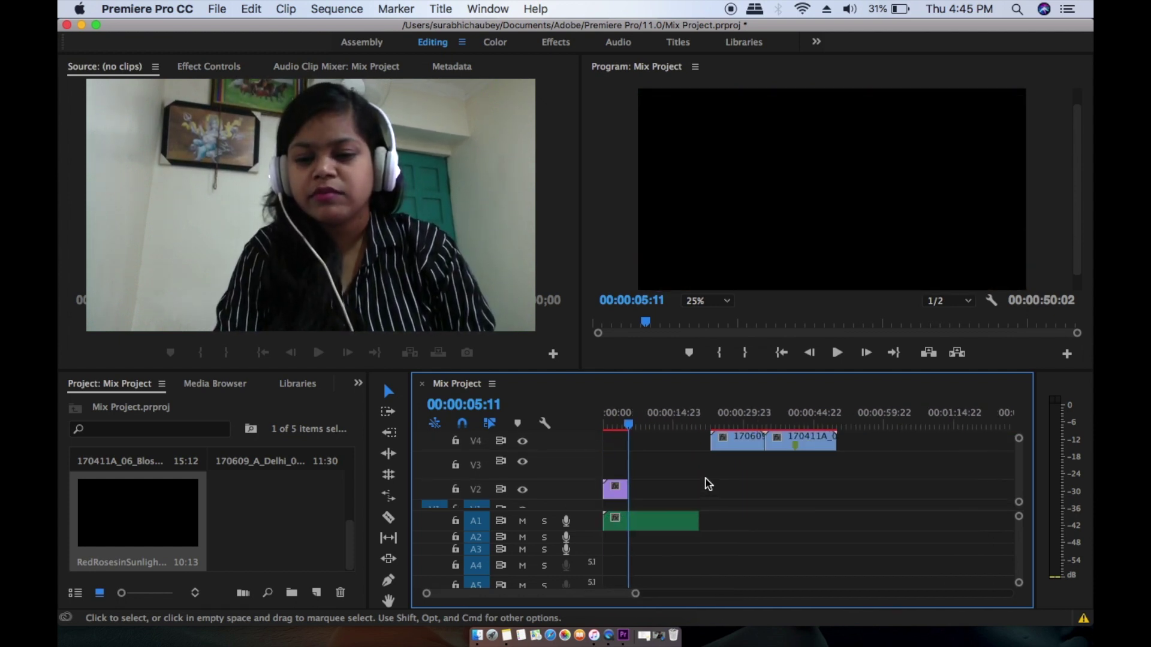
left_click_drag(745, 441, 644, 488)
Step: Play the sequence across the join into the Delhi clip and stop the playhead at 00:00:10:20
scroll(673, 514, "up", 3)
scroll(616, 532, "left", 5)
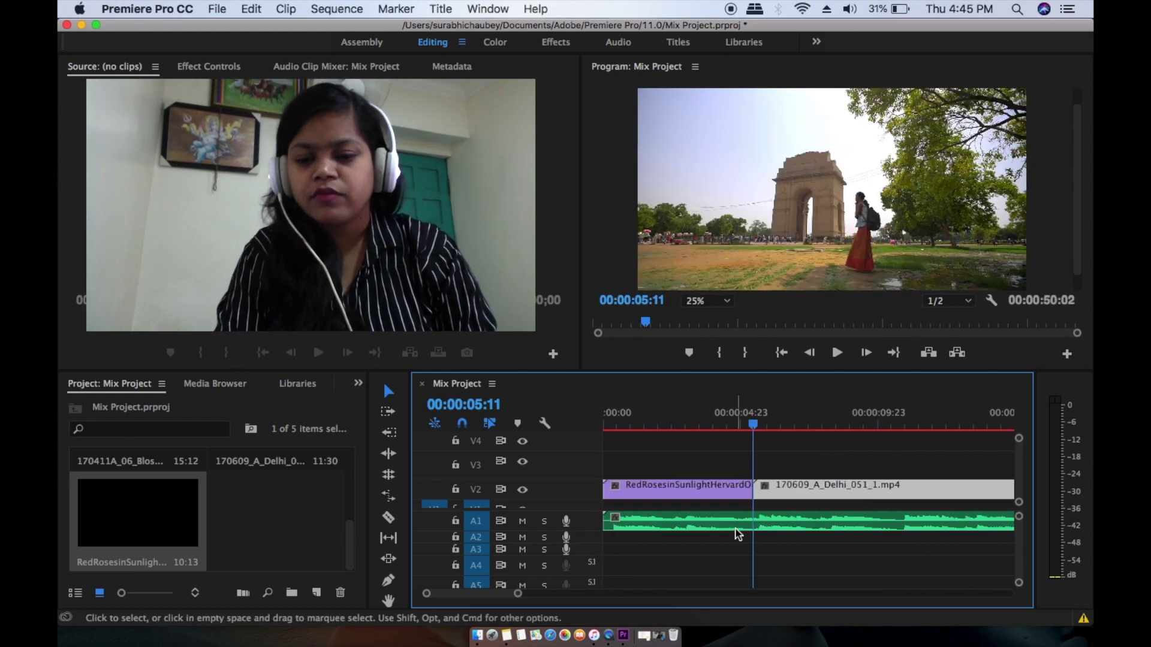
scroll(679, 504, "down", 4)
scroll(678, 507, "up", 4)
scroll(677, 508, "left", 5)
scroll(677, 507, "down", 3)
scroll(713, 472, "down", 1)
scroll(713, 470, "up", 1)
left_click(649, 427)
key("space")
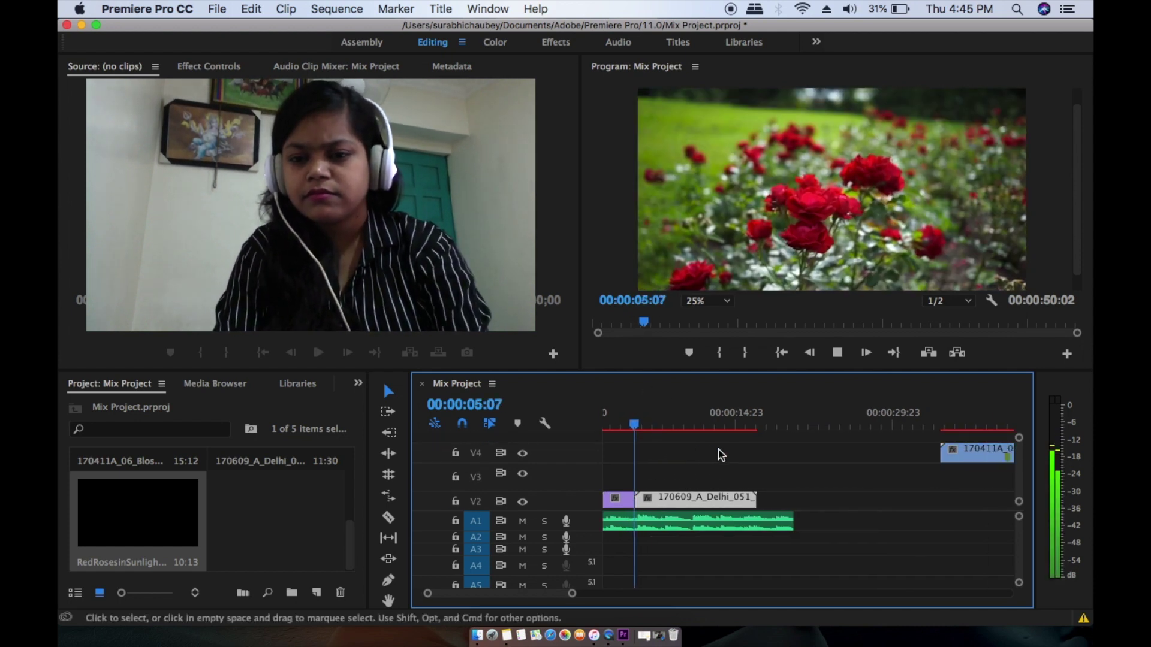
scroll(721, 455, "right", 1)
scroll(721, 455, "up", 4)
scroll(721, 455, "down", 3)
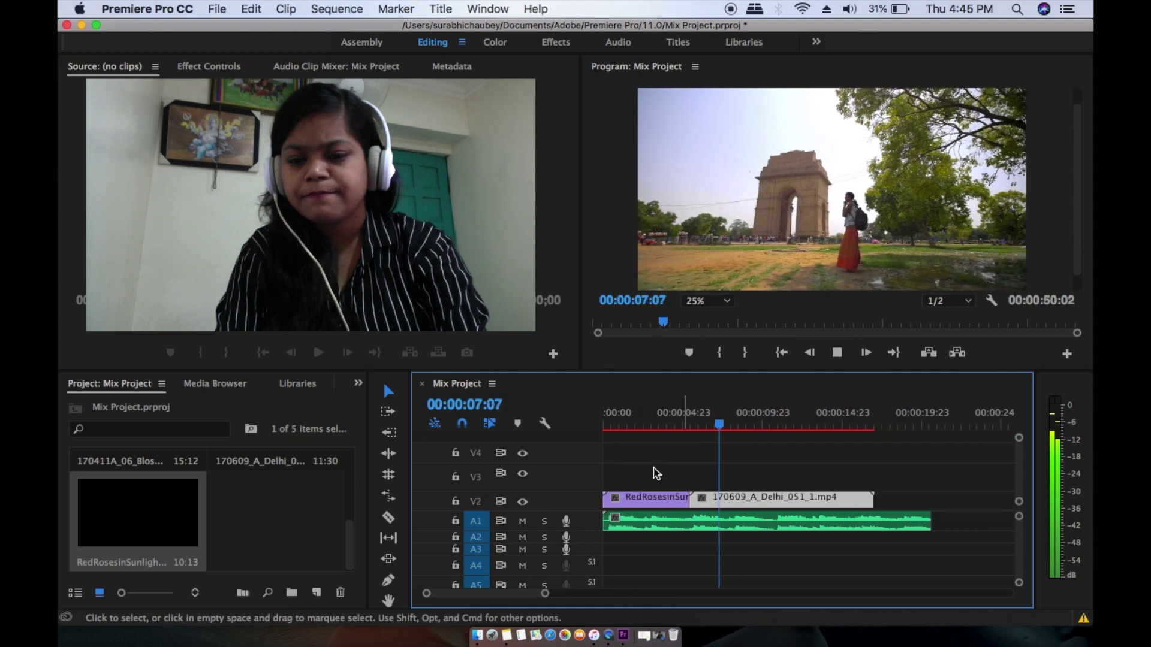
scroll(788, 530, "up", 3)
scroll(789, 529, "down", 3)
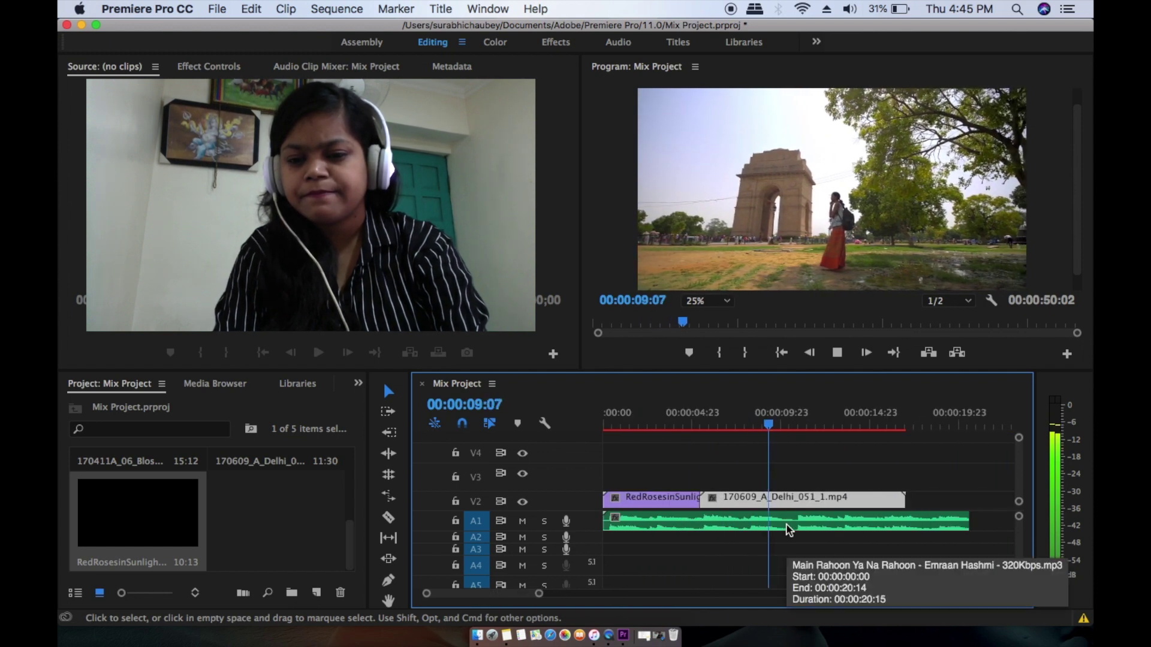
key("space")
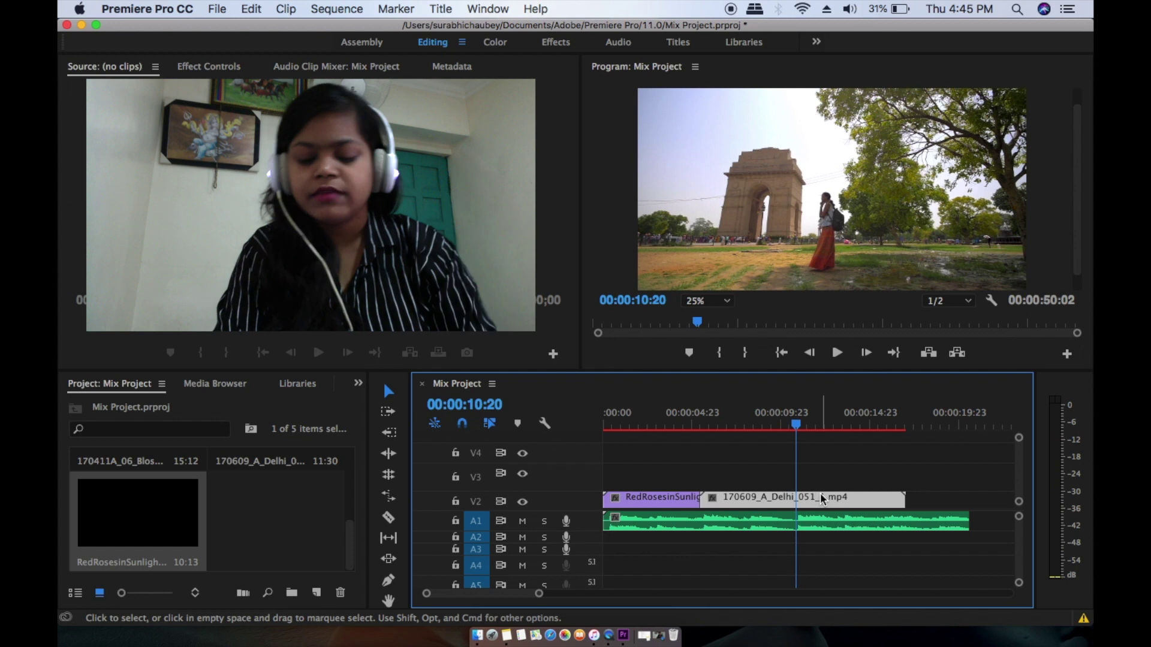
Step: Split the Delhi clip at the playhead with the Razor tool and delete the part after the cut
key("c")
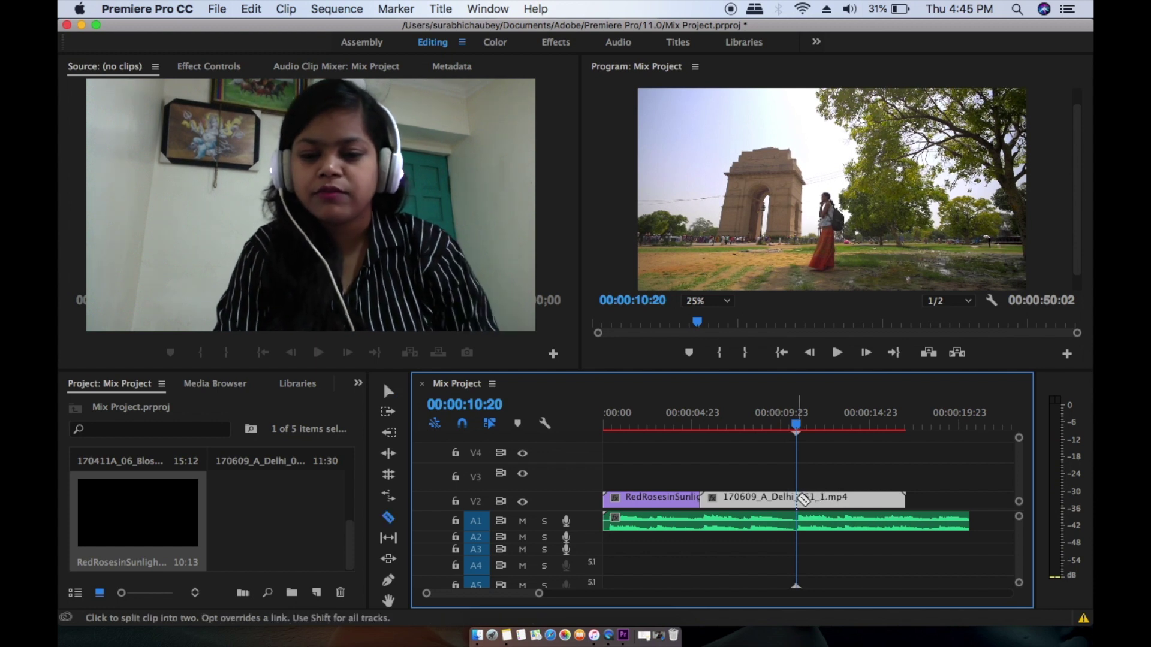
left_click(387, 522)
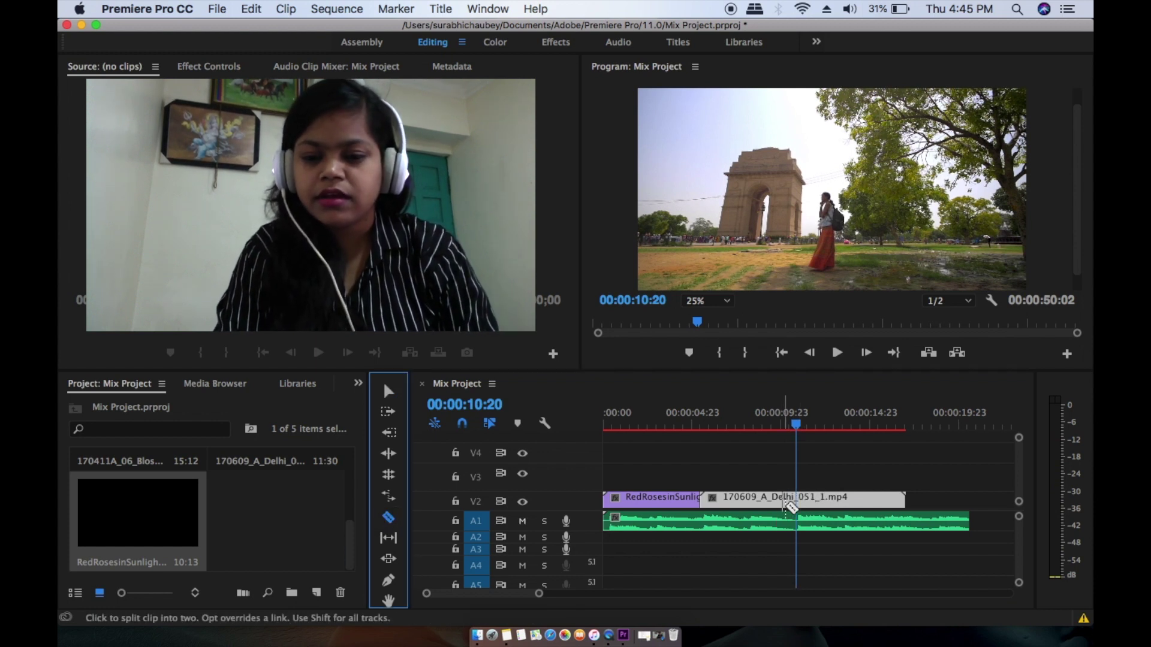
left_click(797, 497)
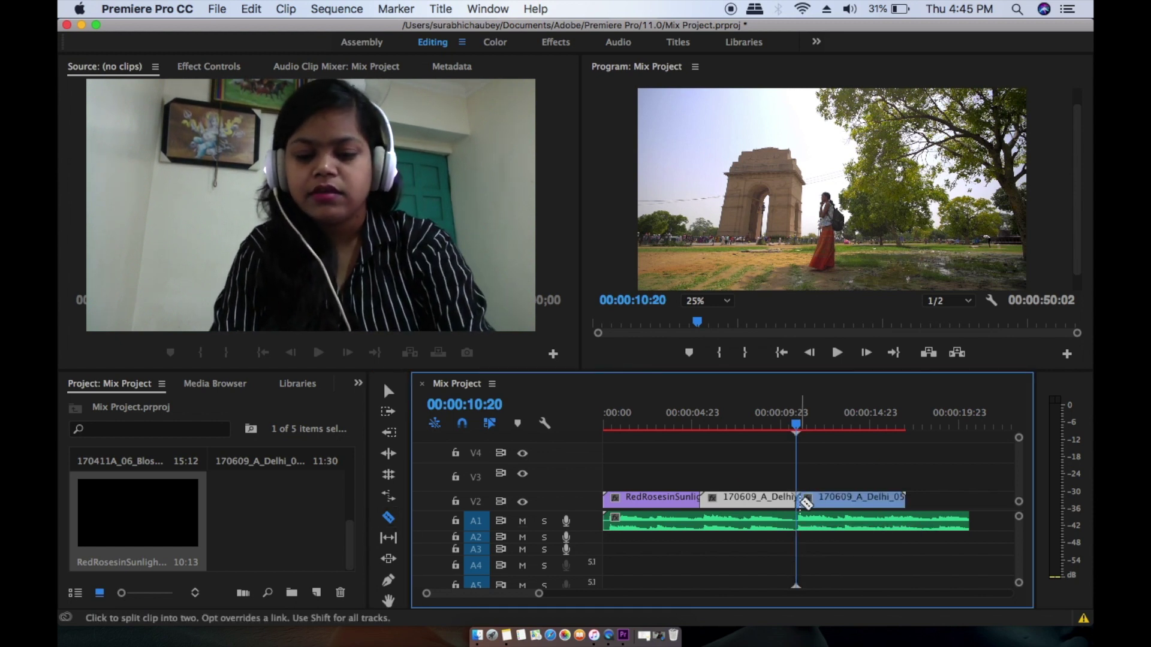
left_click(386, 391)
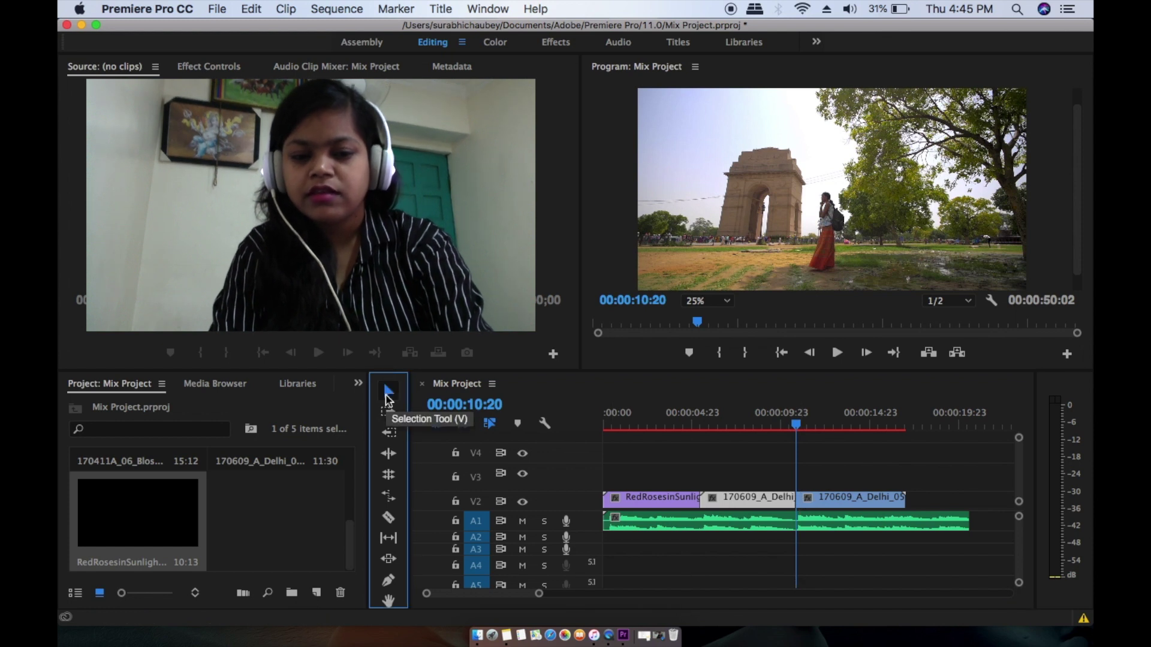
left_click(818, 505)
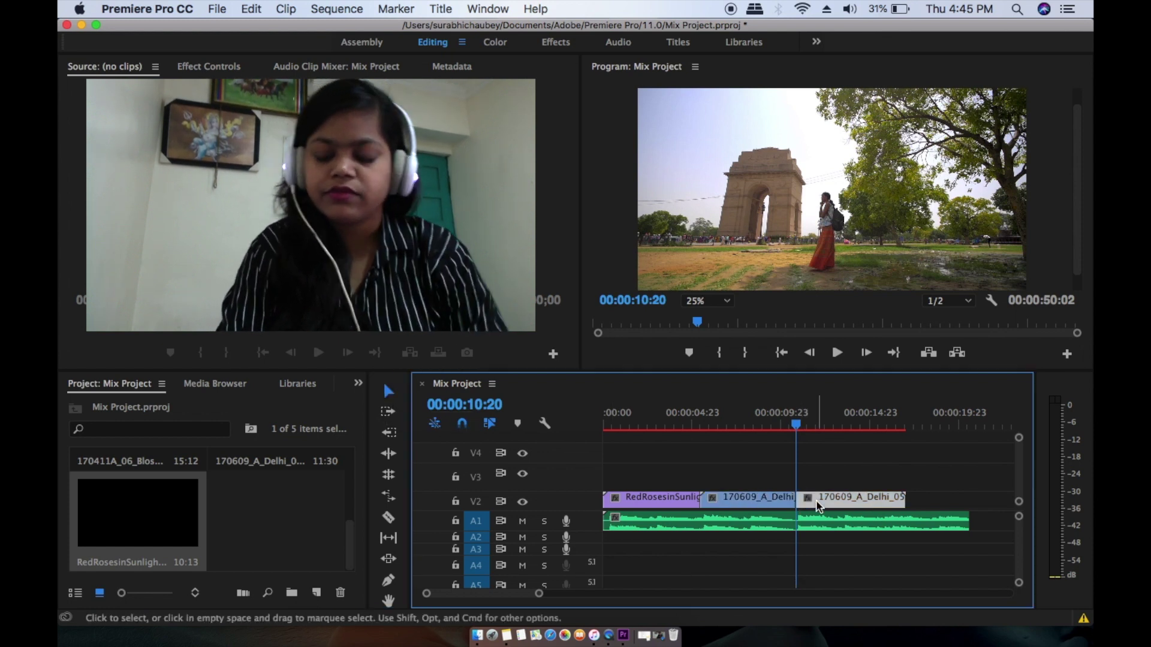
key("Delete")
Step: Move the 170411A_06_Blossom clip from V4 down to video track V2, directly after the Delhi clip
scroll(804, 496, "down", 10)
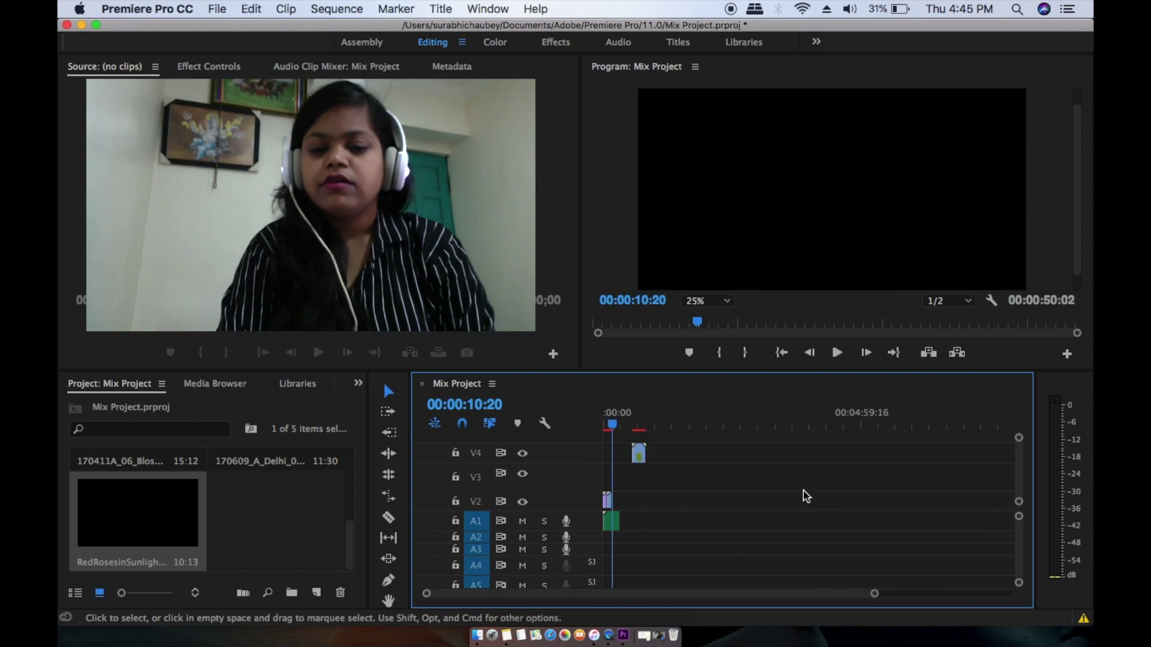
scroll(722, 498, "up", 8)
scroll(722, 498, "left", 10)
scroll(737, 498, "down", 3)
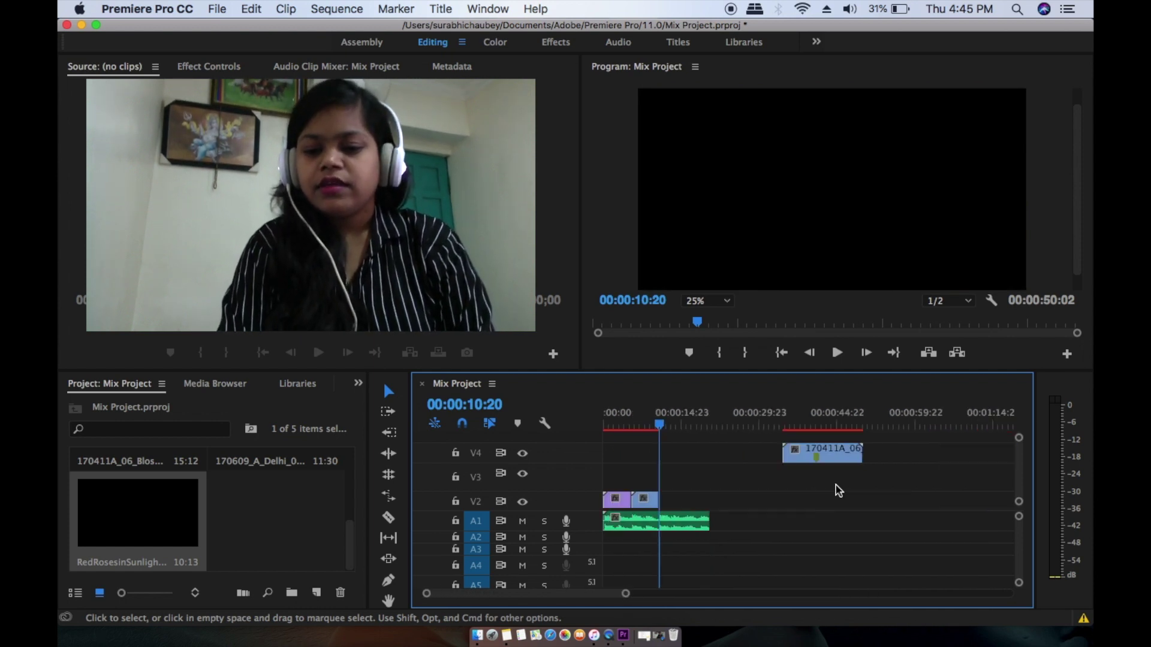
left_click_drag(817, 449, 689, 497)
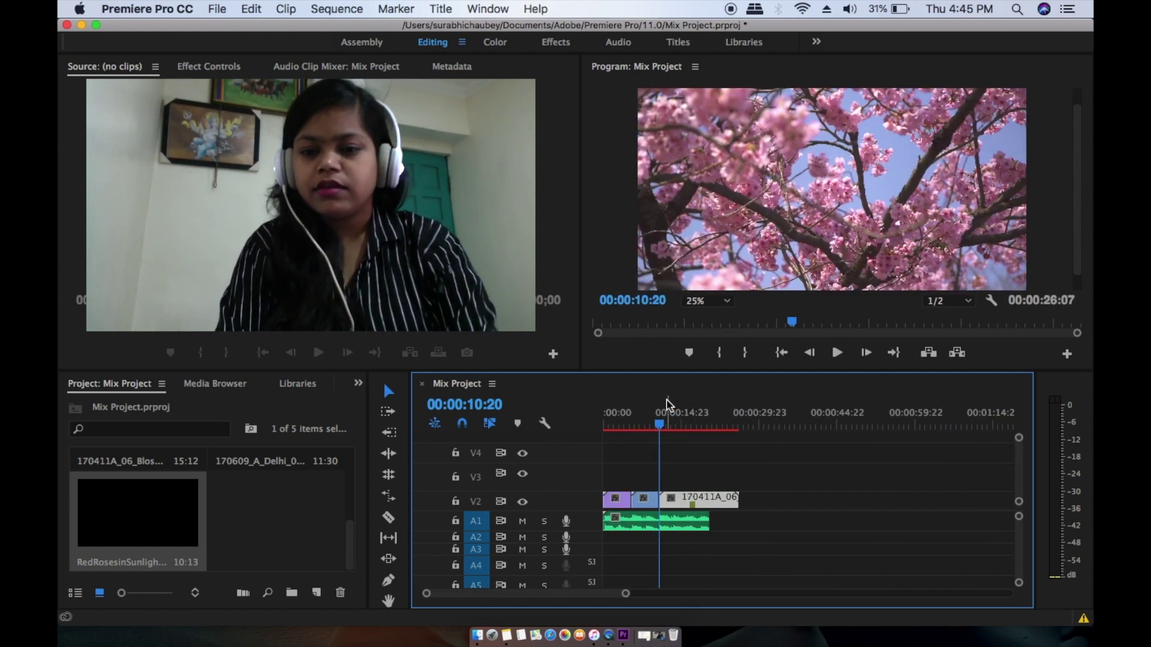
Step: Play into the blossom clip, set the playhead at the song's end and trim the blossom clip's end to match the song
key("space")
scroll(693, 465, "up", 4)
scroll(731, 455, "down", 4)
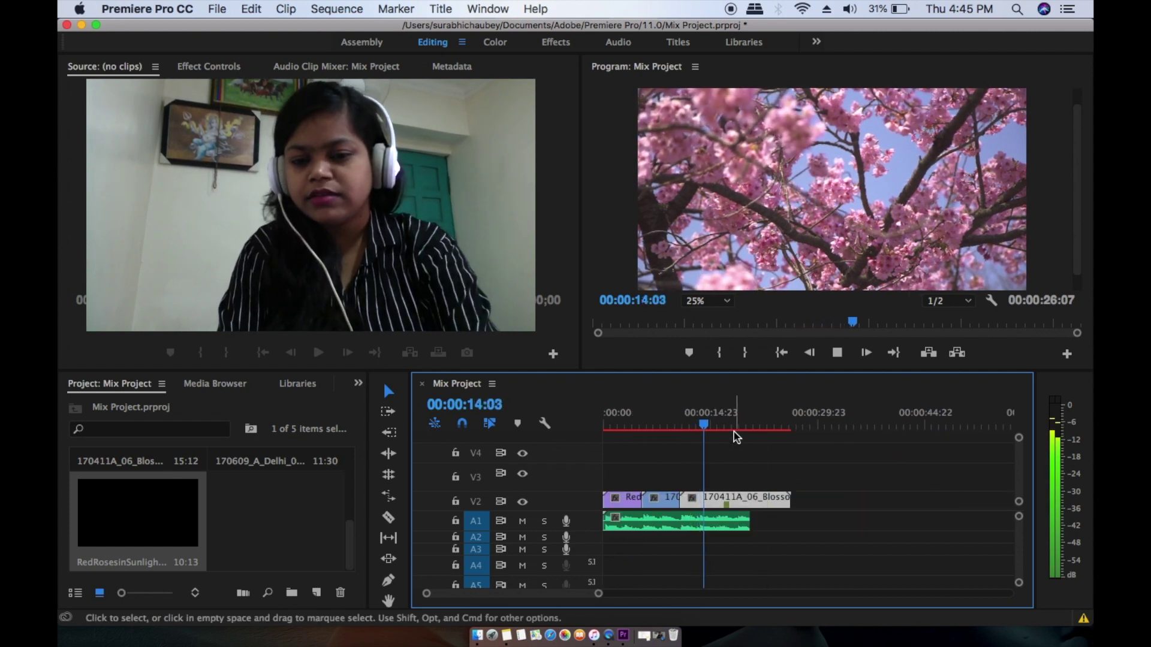
key("space")
left_click_drag(732, 432, 752, 430)
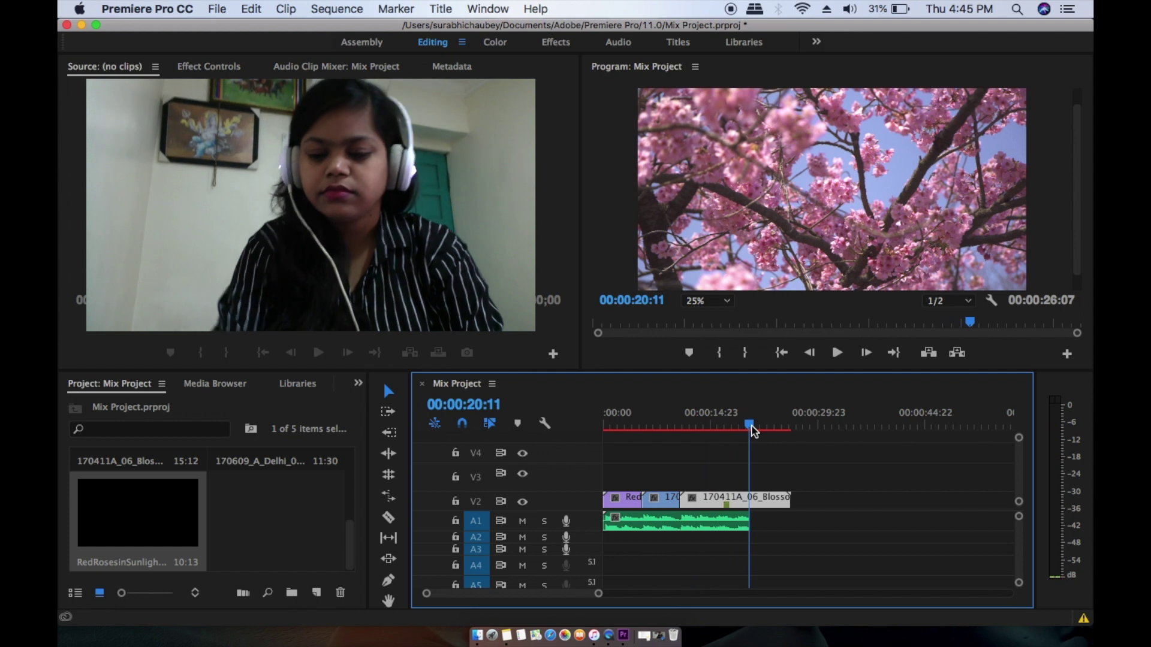
left_click_drag(784, 501, 697, 519)
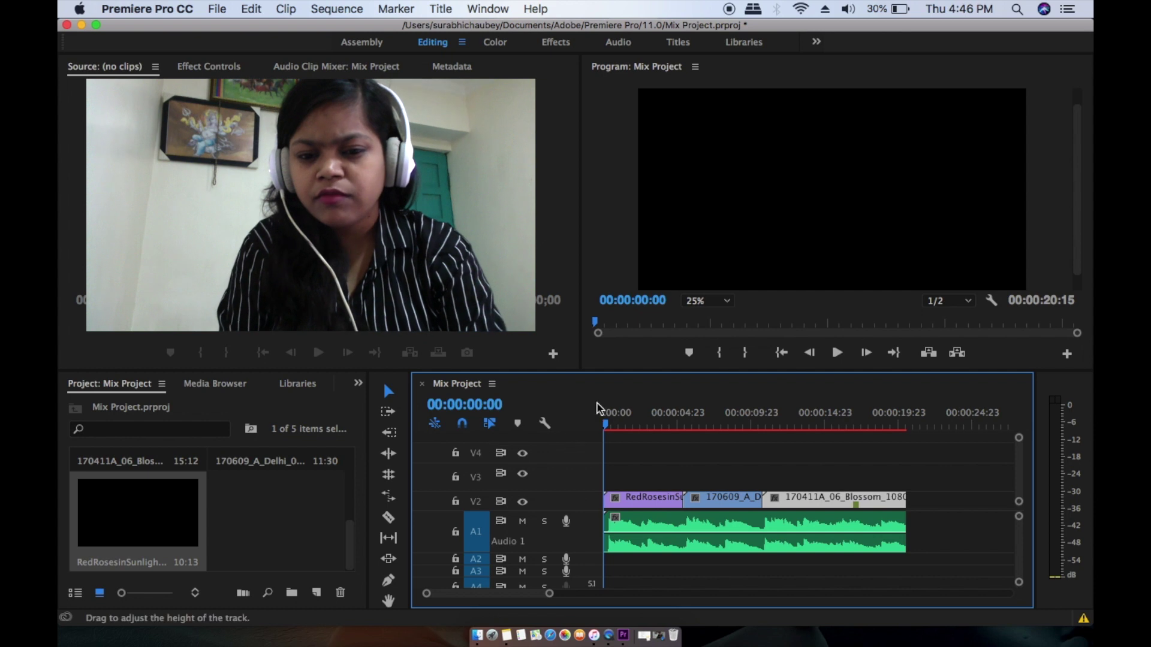
Step: Play the edited sequence over the song to check the cuts, and return the playhead to the start
left_click_drag(637, 426, 705, 441)
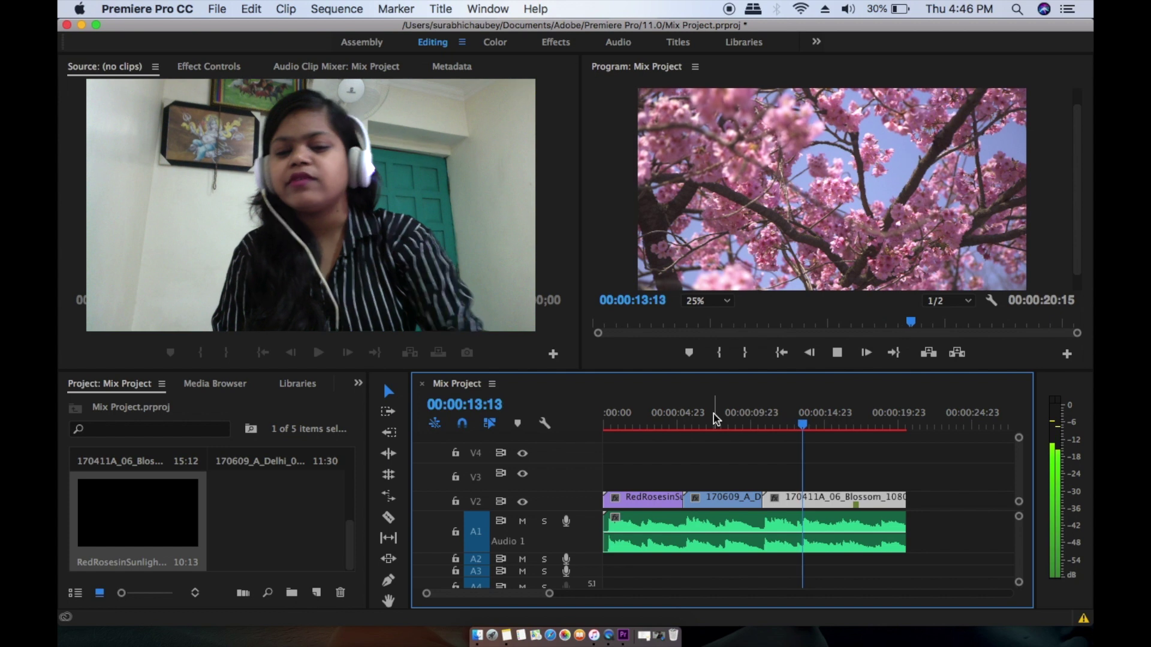
key("space")
key("Home")
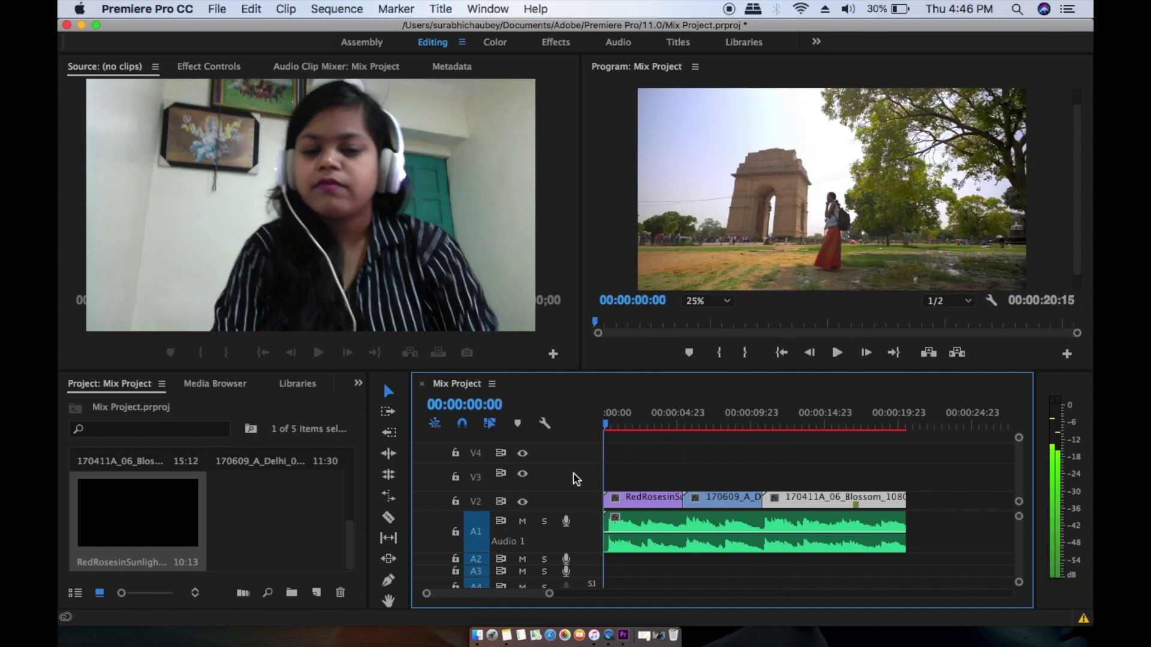
key("space")
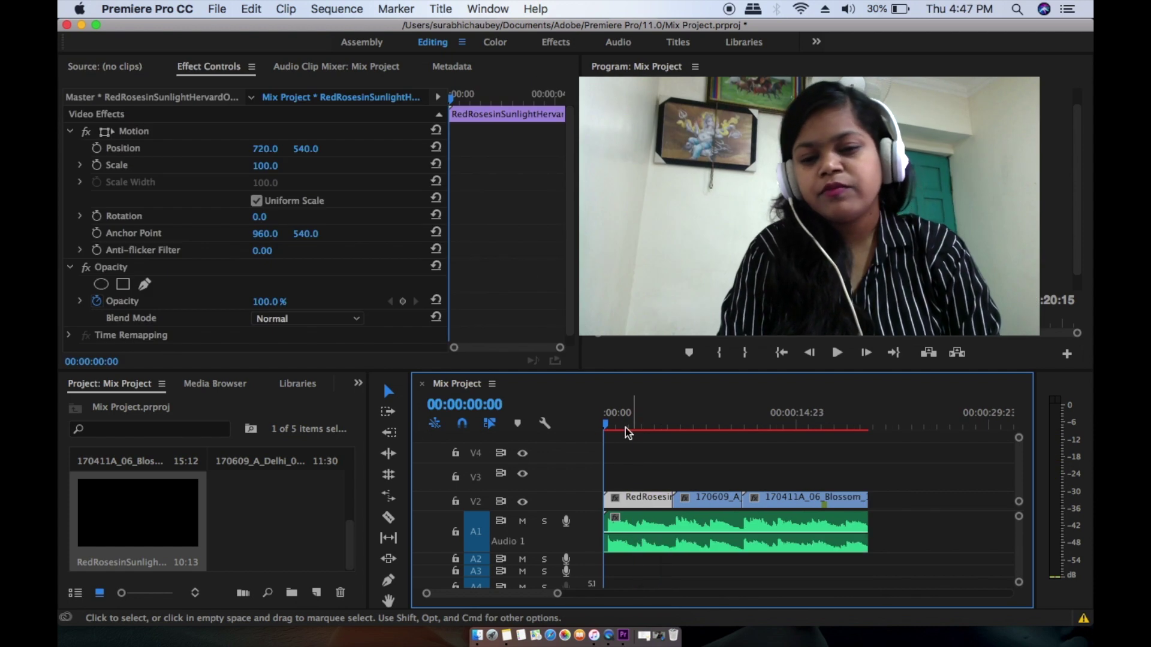
Step: Examine the Effect Controls of the red roses clip and return the playhead to the start of the sequence
left_click(620, 427)
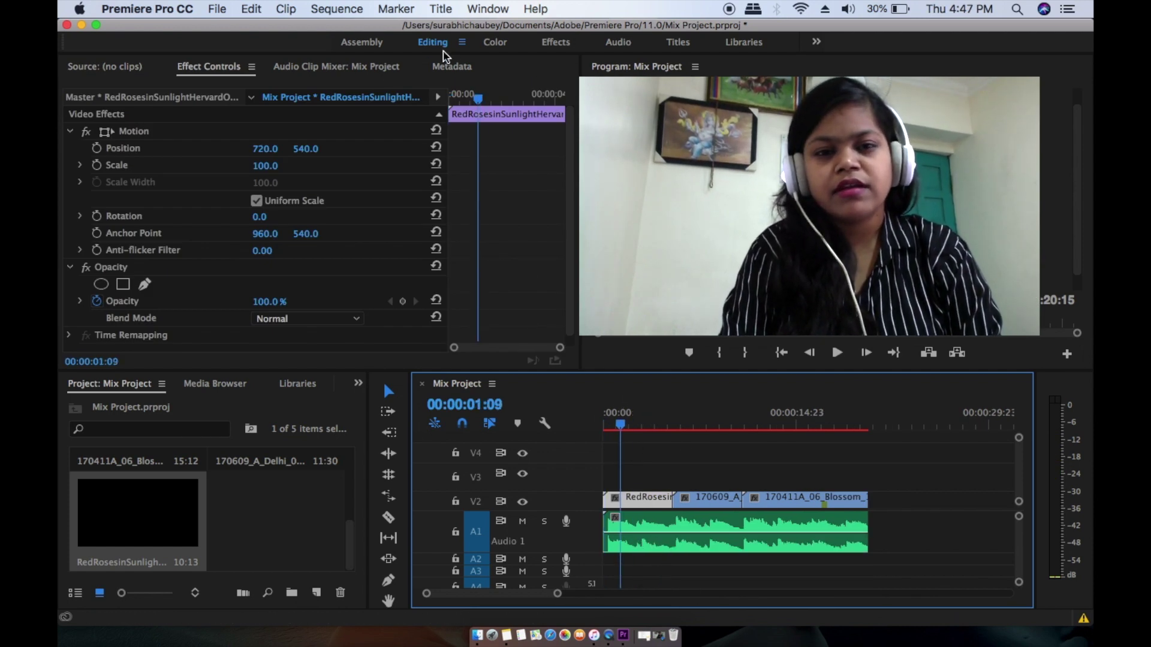
left_click(198, 67)
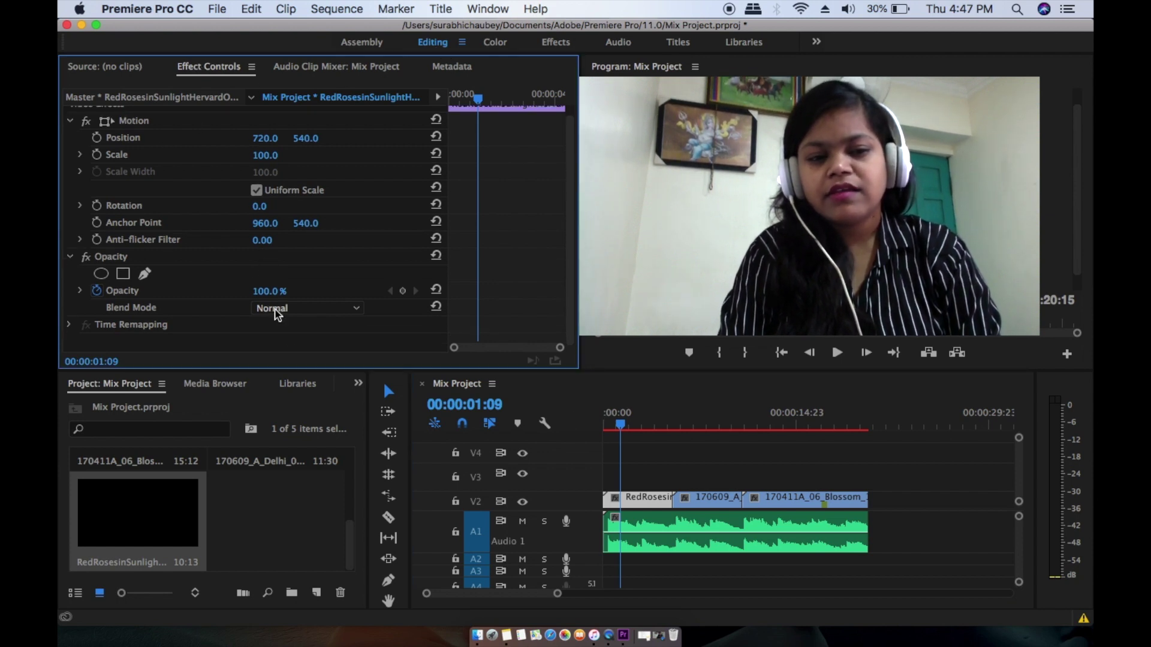
mouse_move(611, 424)
left_mouse_down()
mouse_move(624, 420)
mouse_move(601, 414)
left_mouse_up()
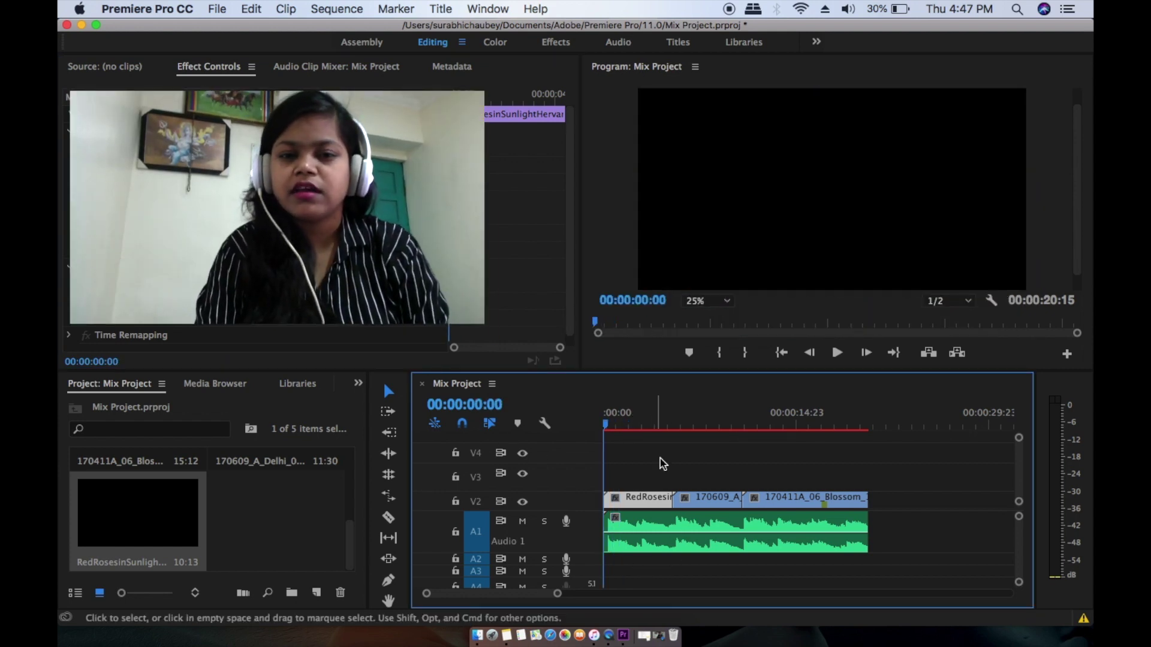
Step: Switch to the Effects workspace and expand the Video Transitions folder with its Andy's Transitions group
left_click(559, 42)
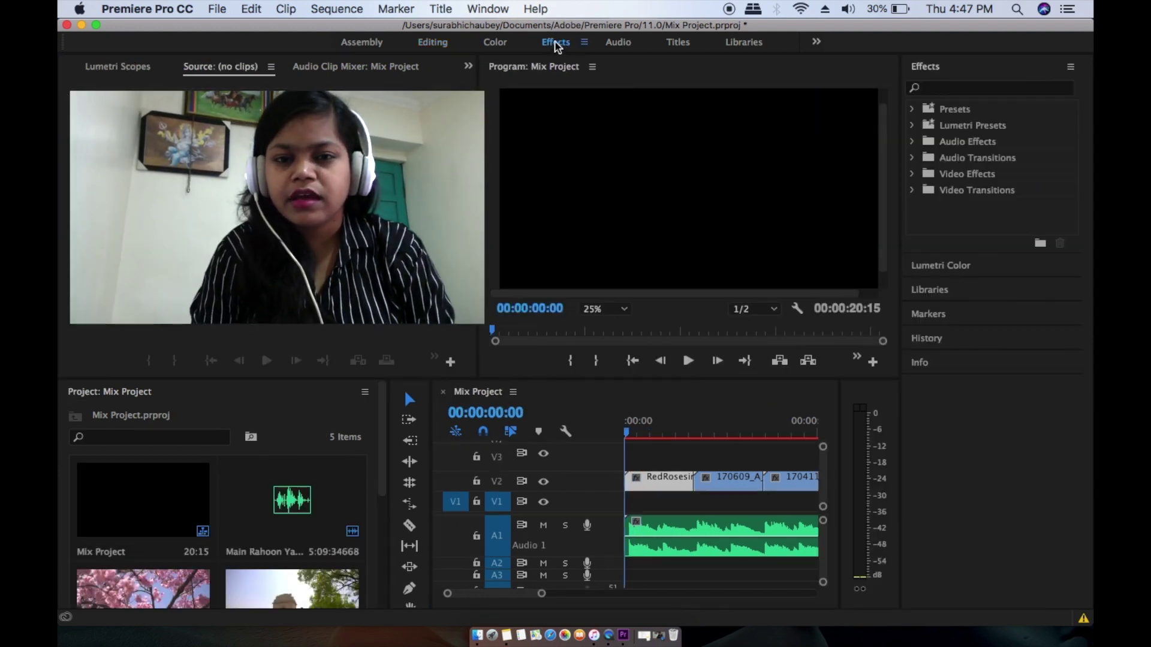
left_click(962, 88)
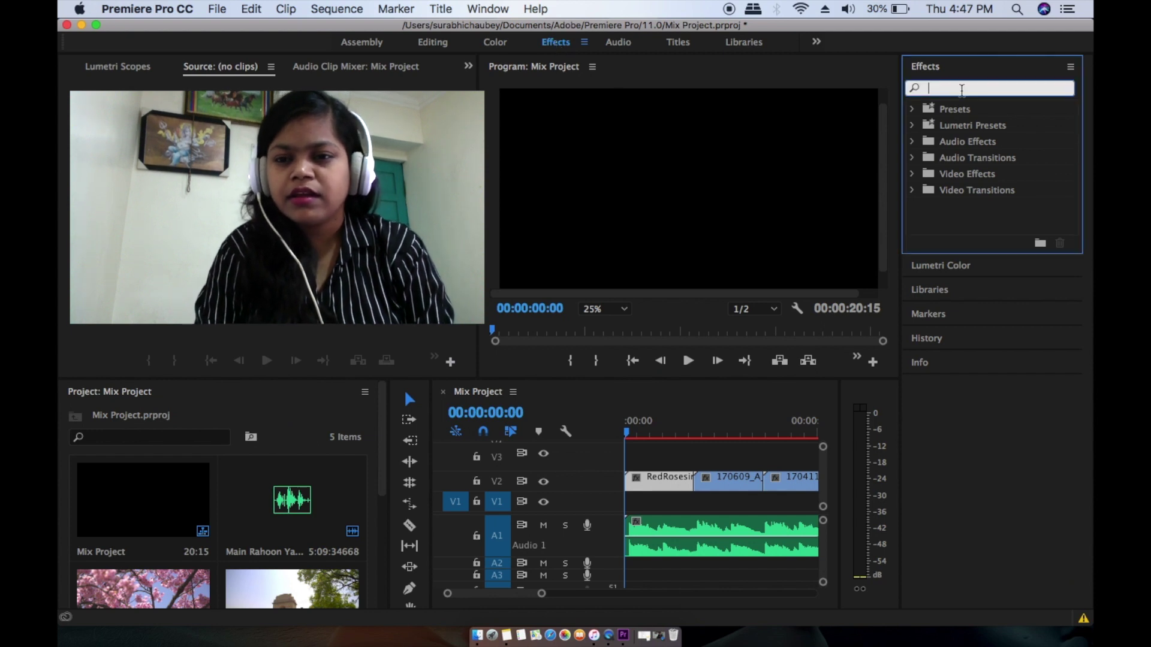
left_click(914, 190)
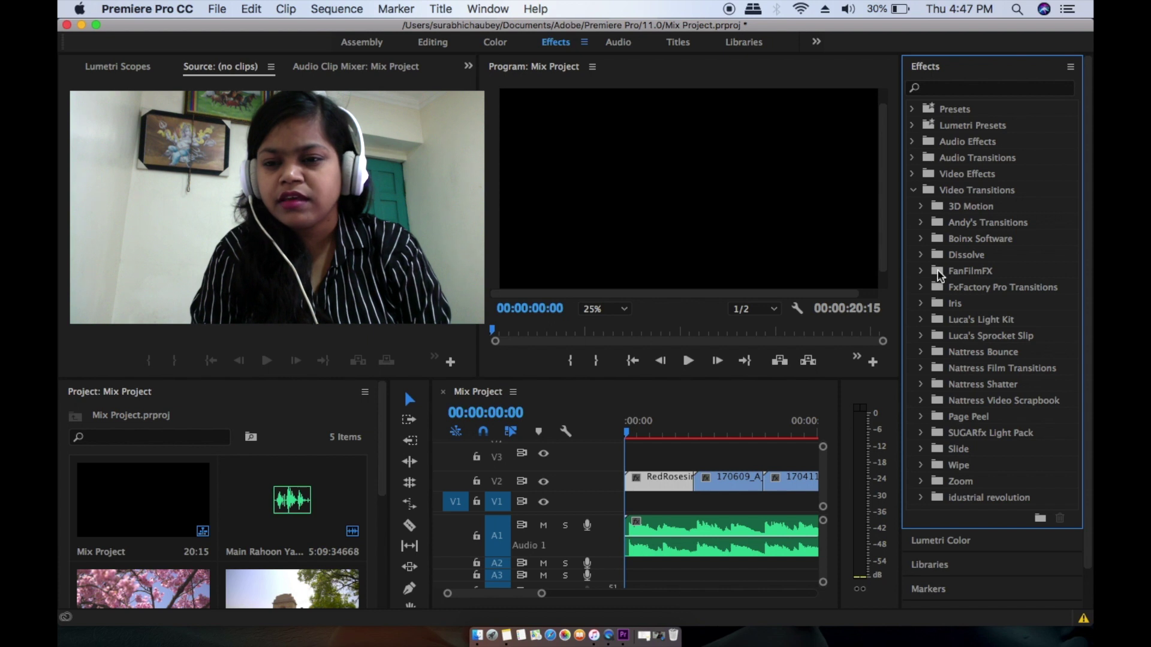
left_click(920, 223)
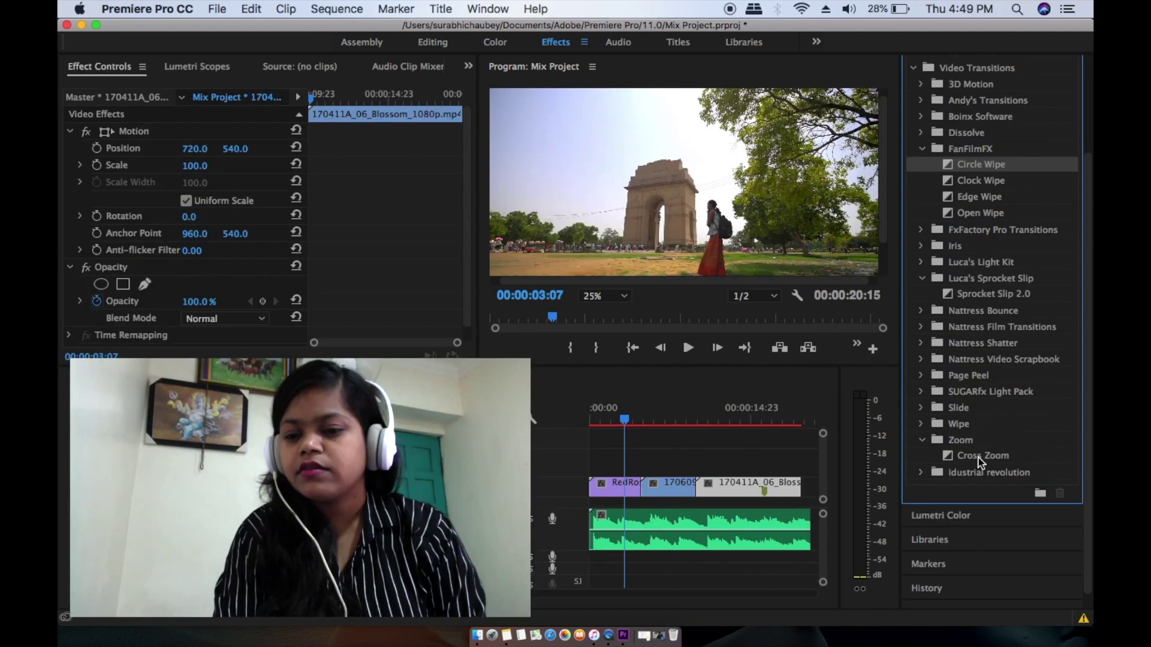
Step: Apply the Cross Zoom transition at the cut between the red roses and Delhi clips and play it back
left_click(982, 456)
left_click_drag(627, 494, 641, 493)
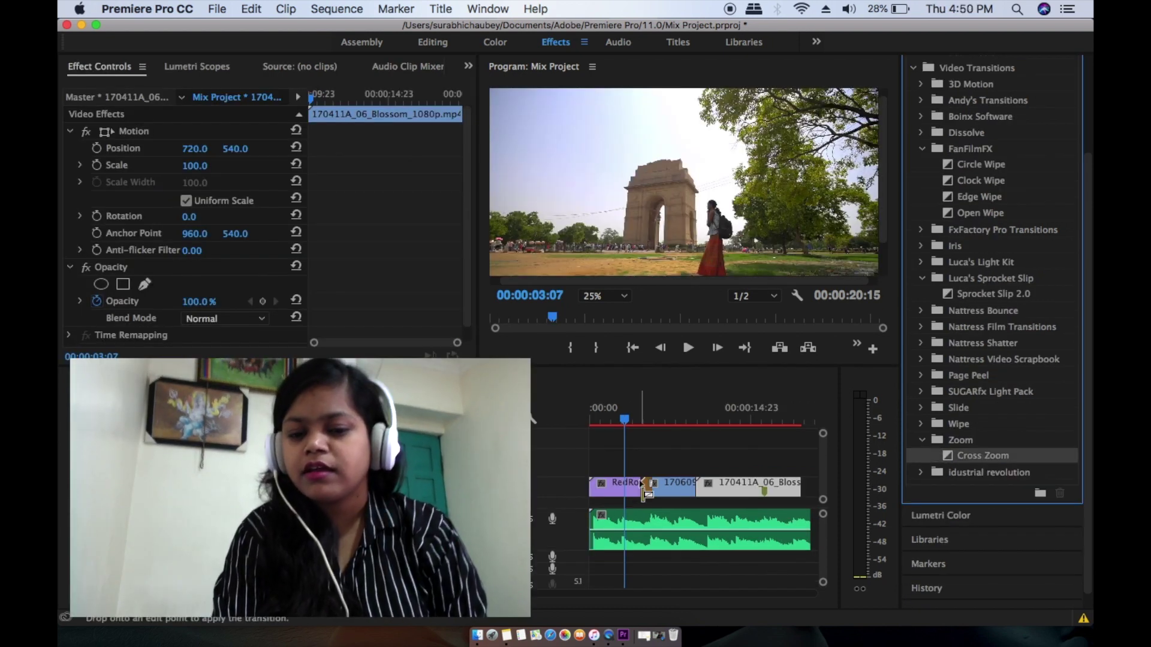
left_click(634, 412)
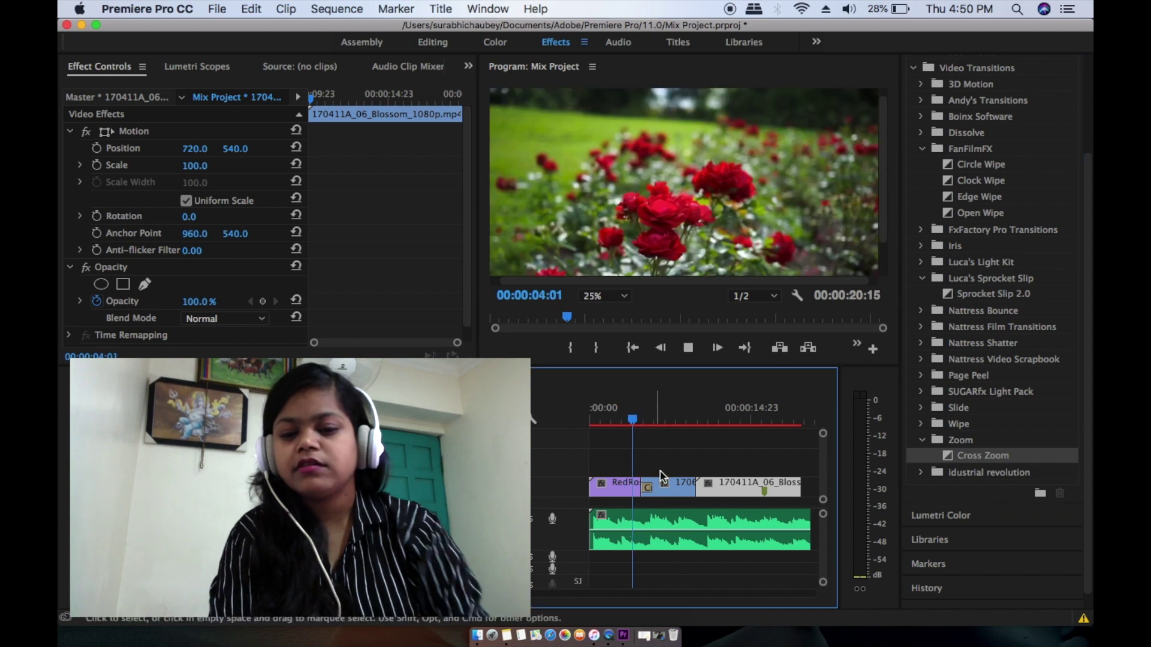
key("space")
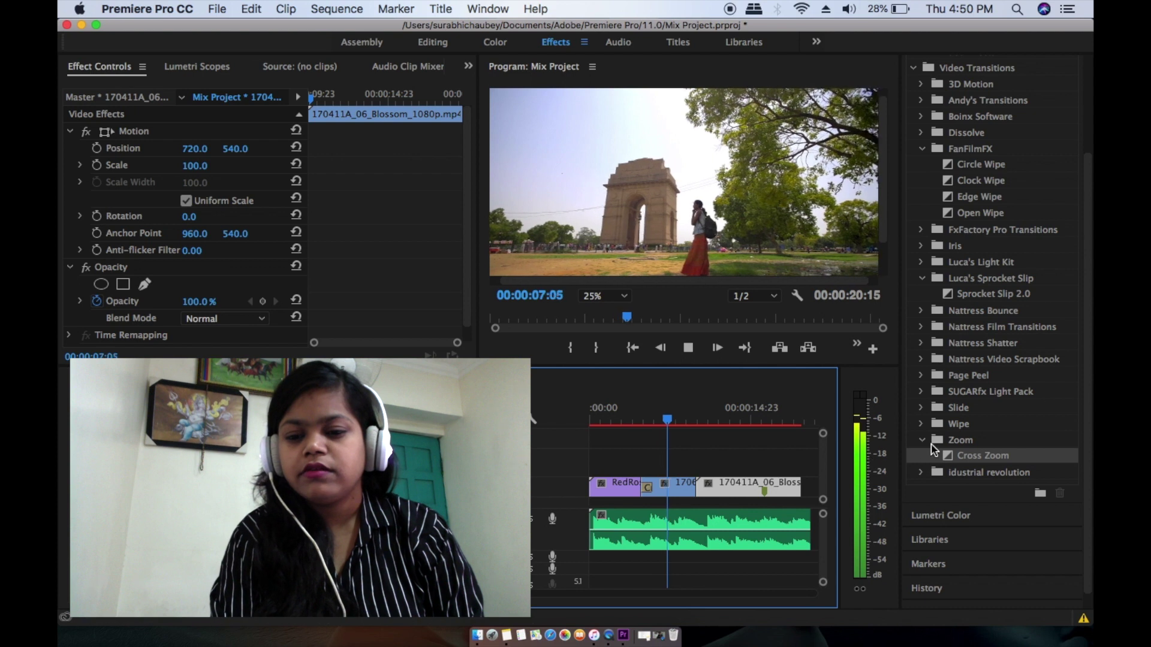
key("space")
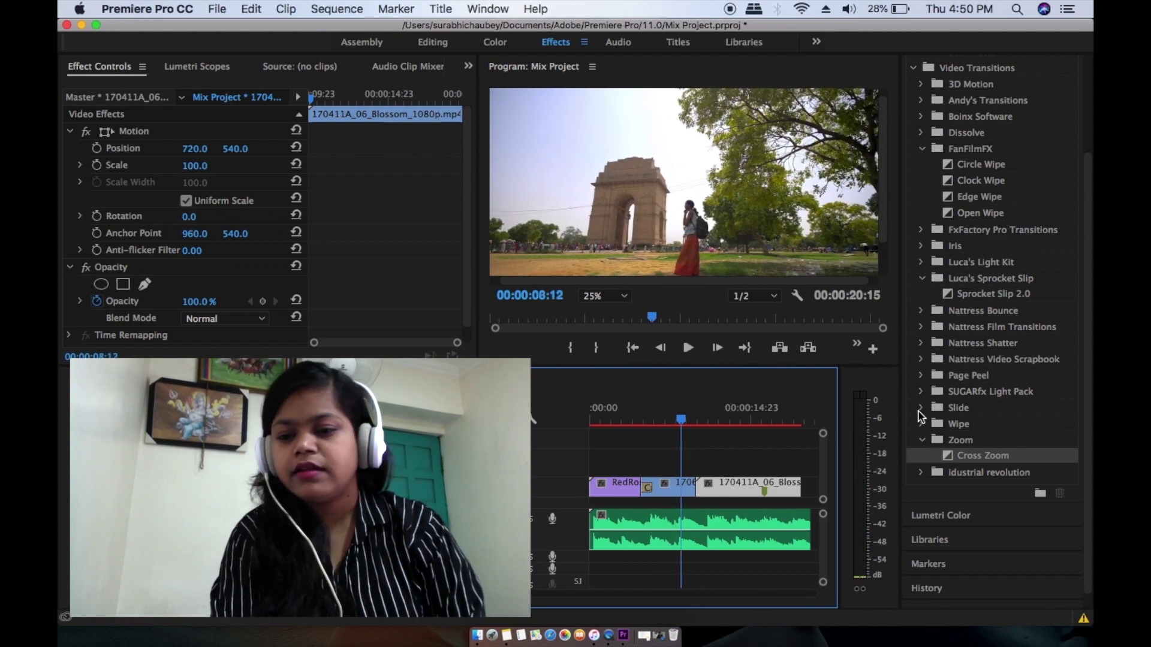
Step: Try the Center Split slide transition at the cut between the Delhi and blossom clips and play it back
left_click(920, 408)
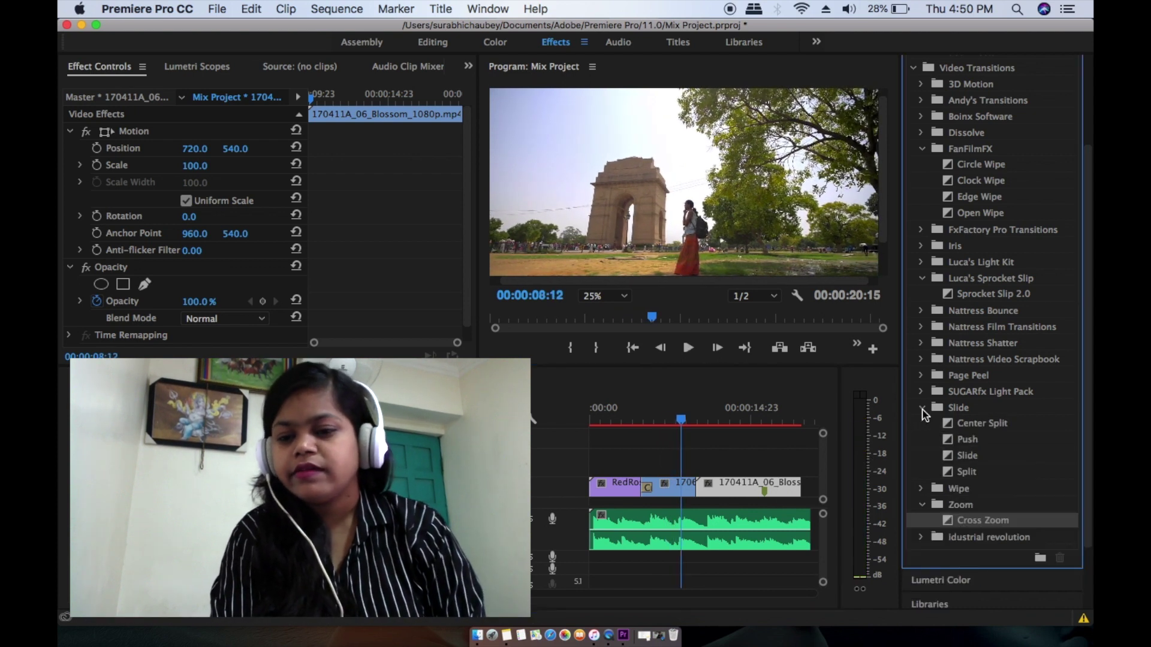
left_click(989, 423)
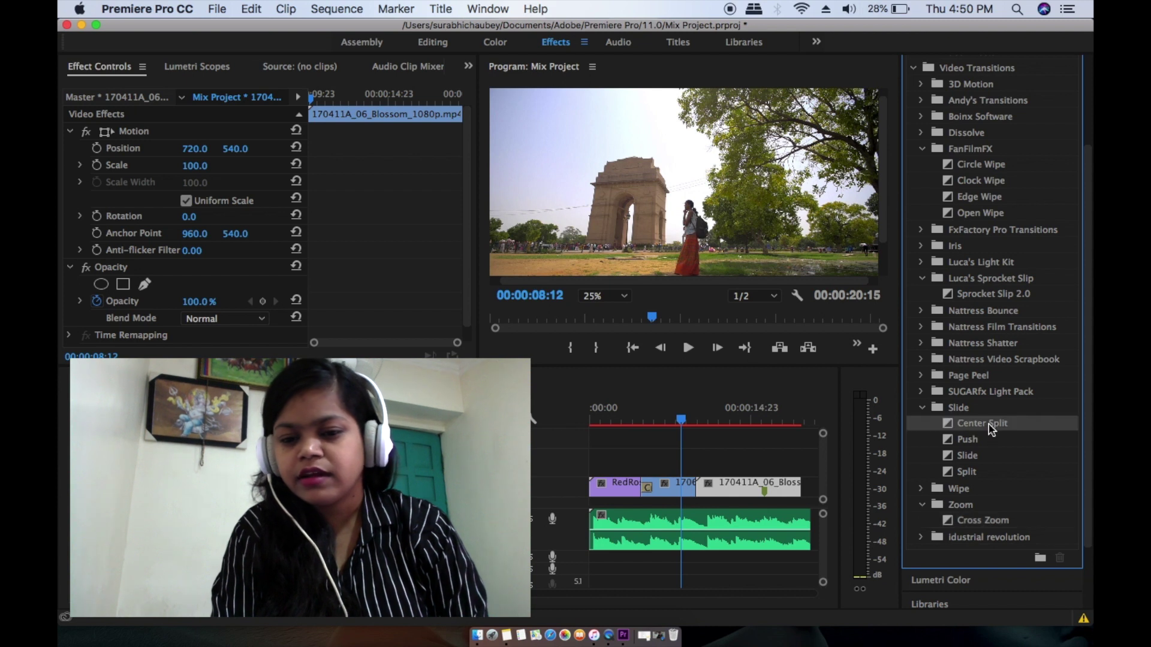
left_click_drag(697, 492, 698, 490)
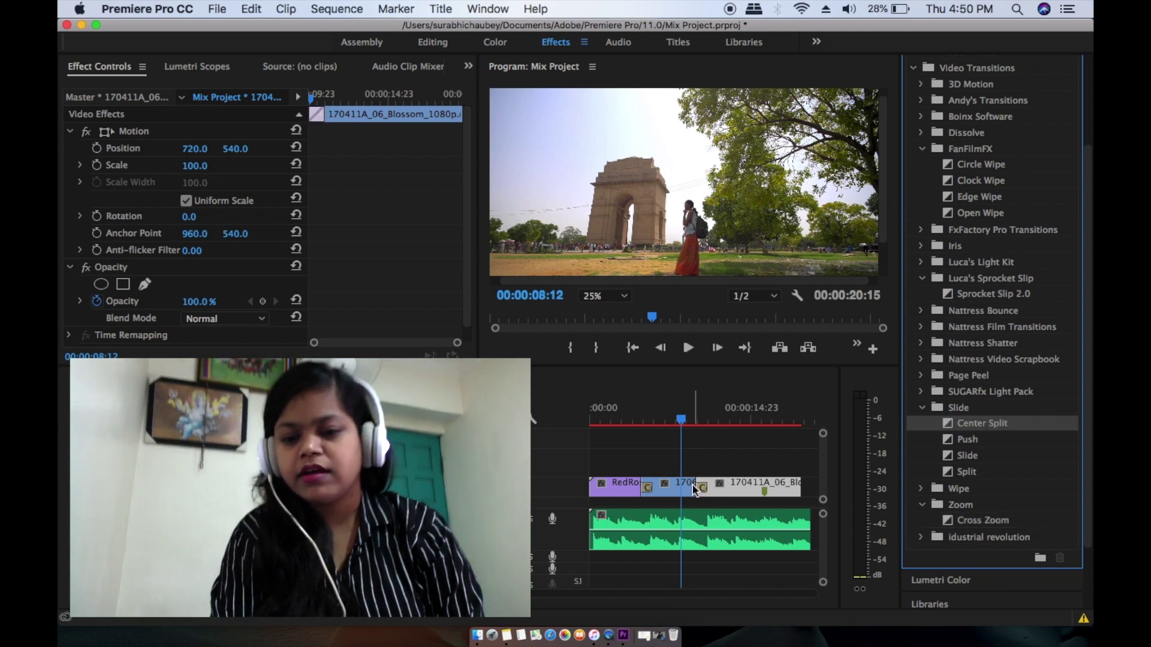
left_click(694, 424)
key("space")
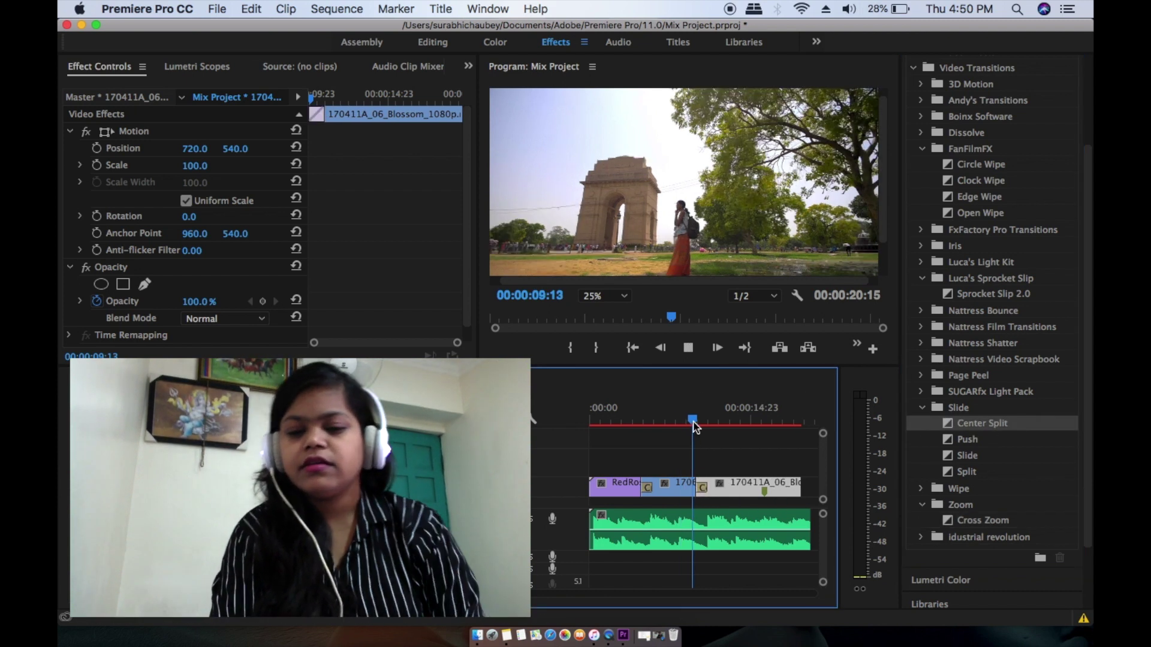
left_click(987, 431)
key("space")
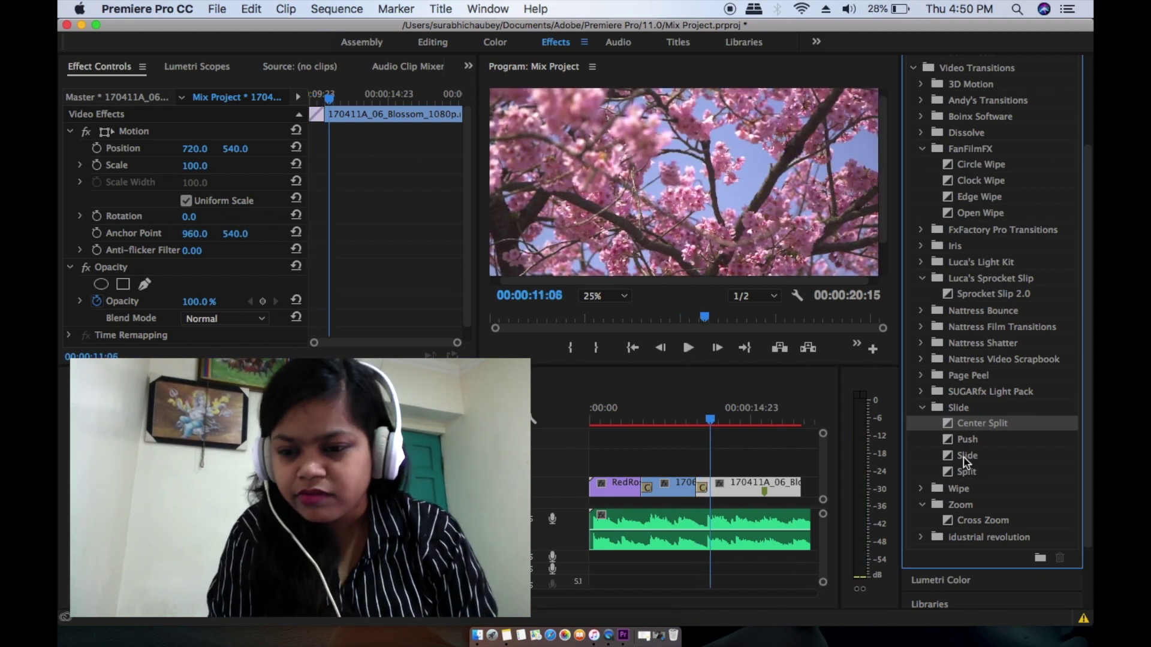
Step: Replace the transition between the Delhi and blossom clips with Push and play across the cut
left_click_drag(969, 443, 702, 493)
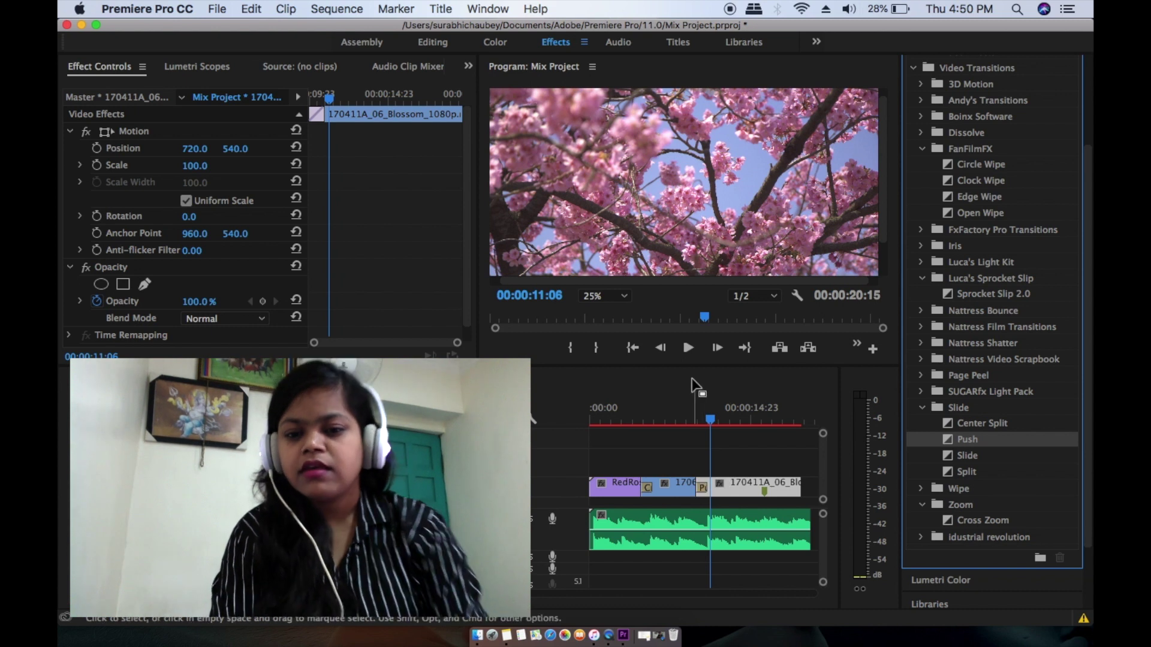
left_click(697, 416)
key("space")
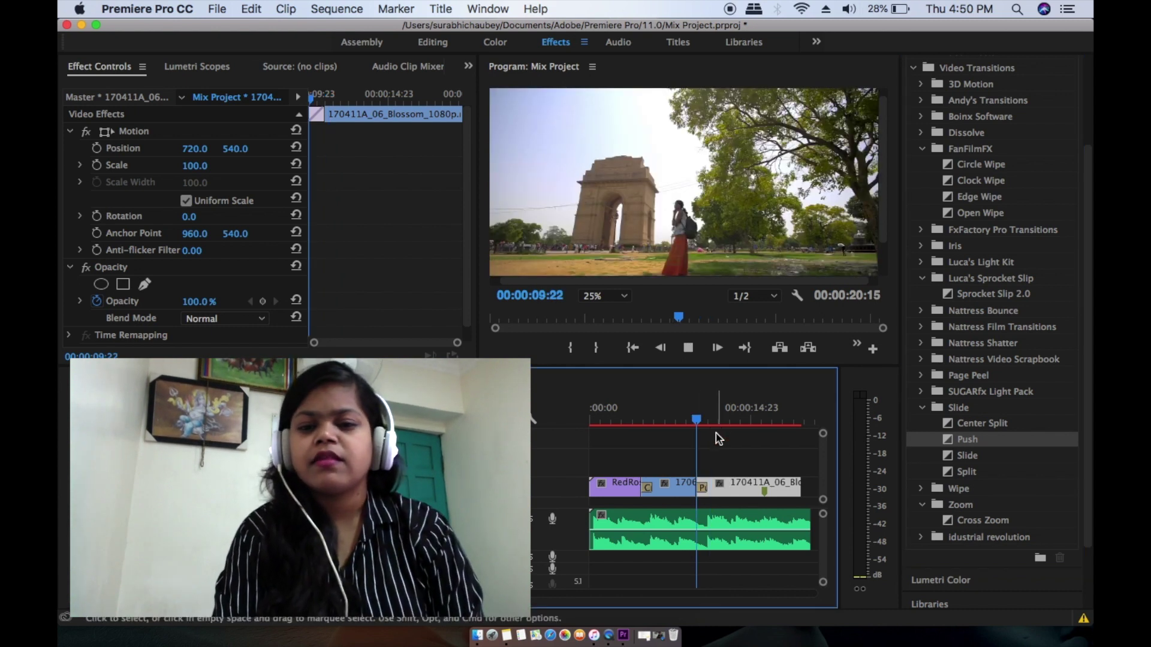
scroll(728, 422, "down", 4)
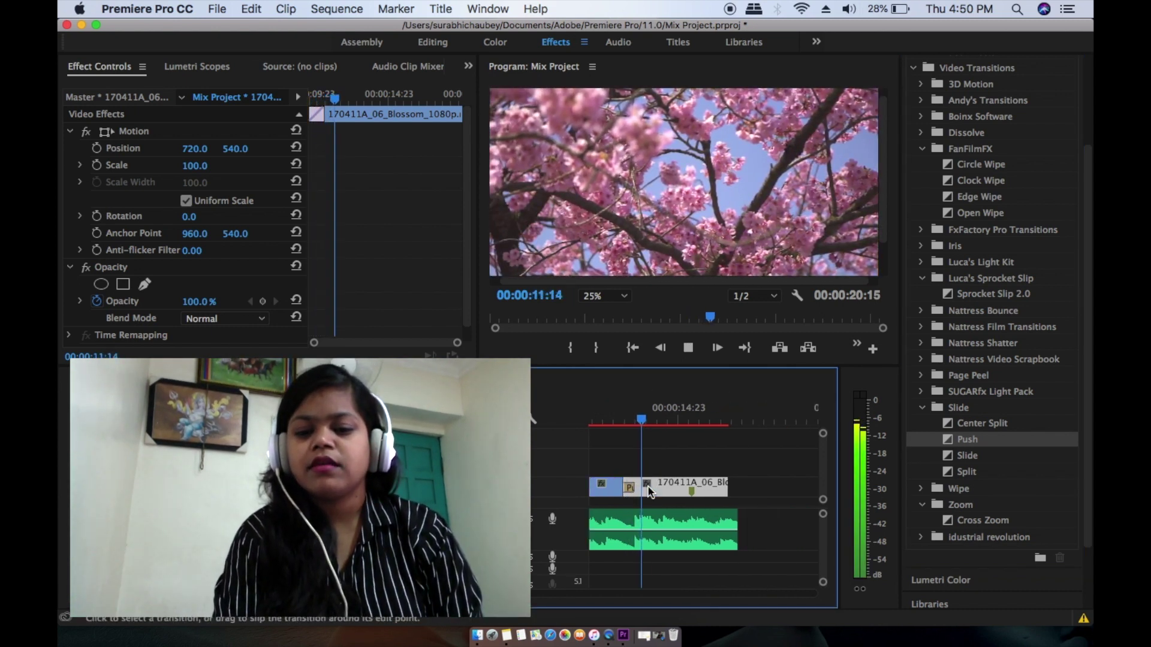
left_click(685, 438)
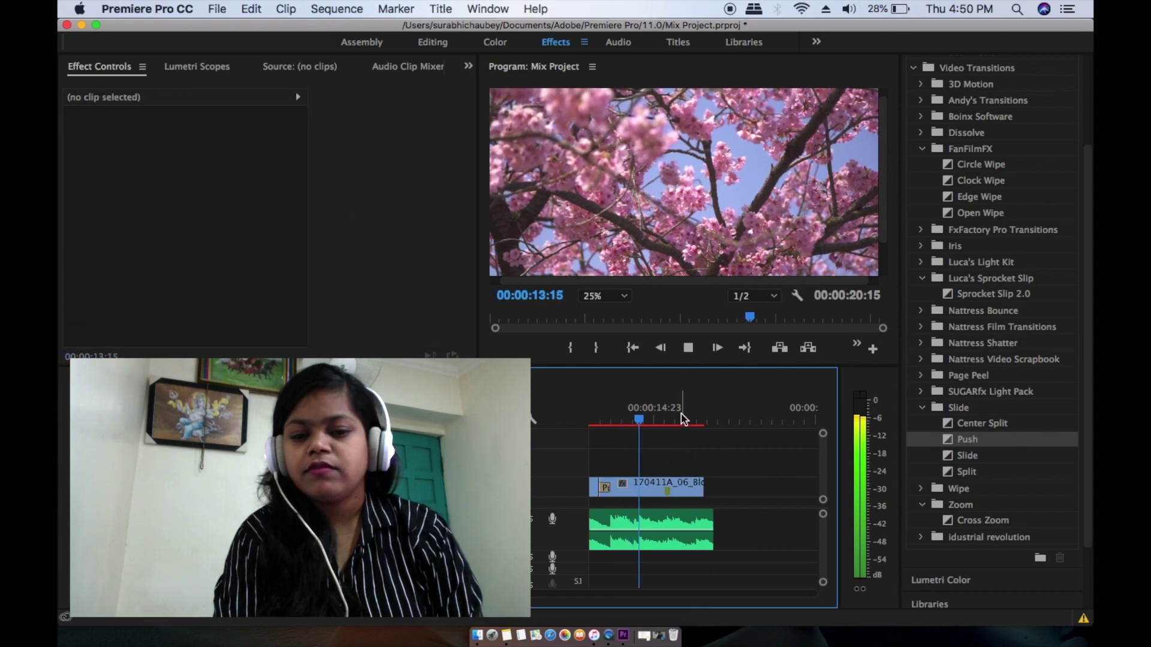
Step: Skip ahead in the blossom clip and play parts of it to check the rest of the sequence
left_click(682, 419)
scroll(691, 471, "up", 3)
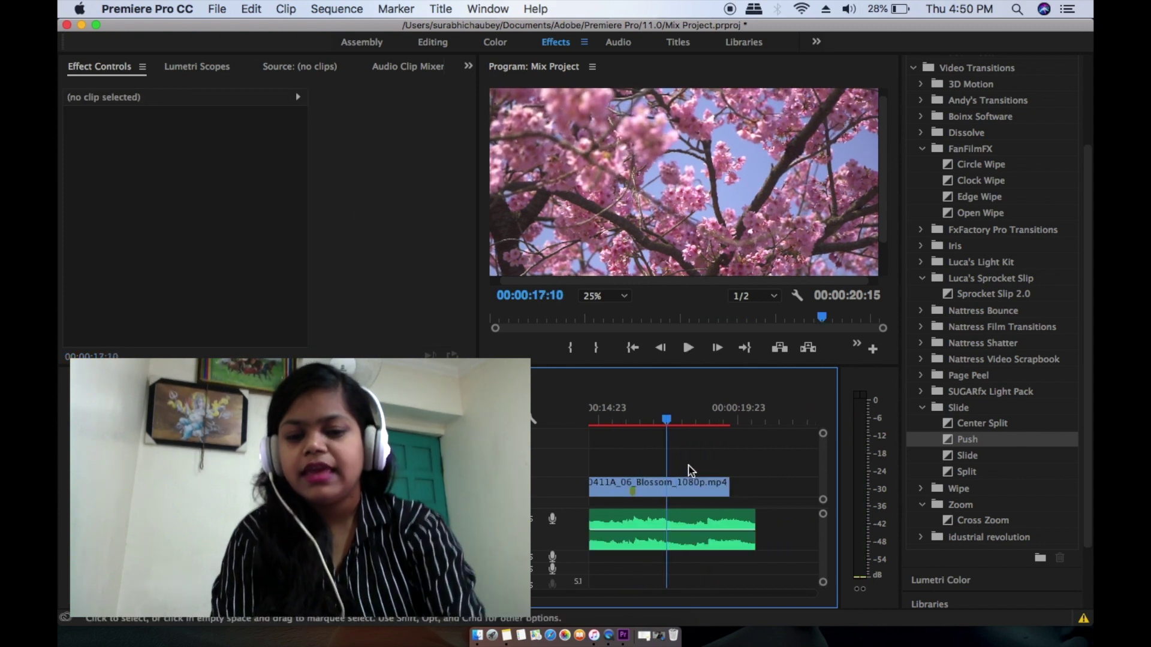
key("space")
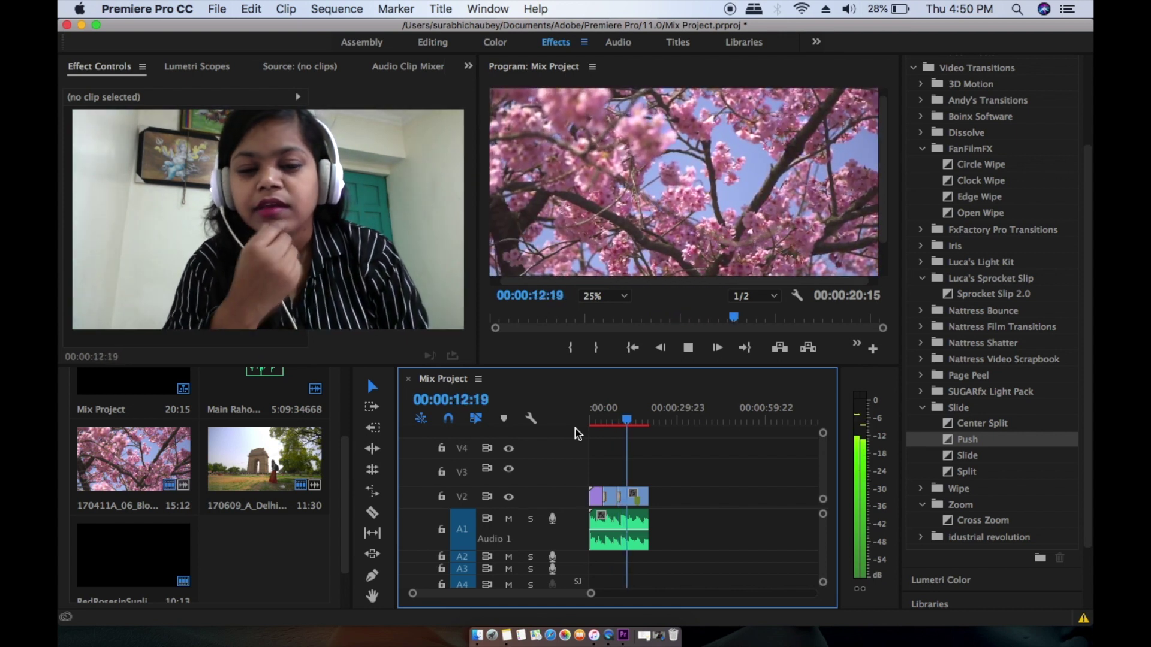
key("space")
scroll(632, 482, "up", 5)
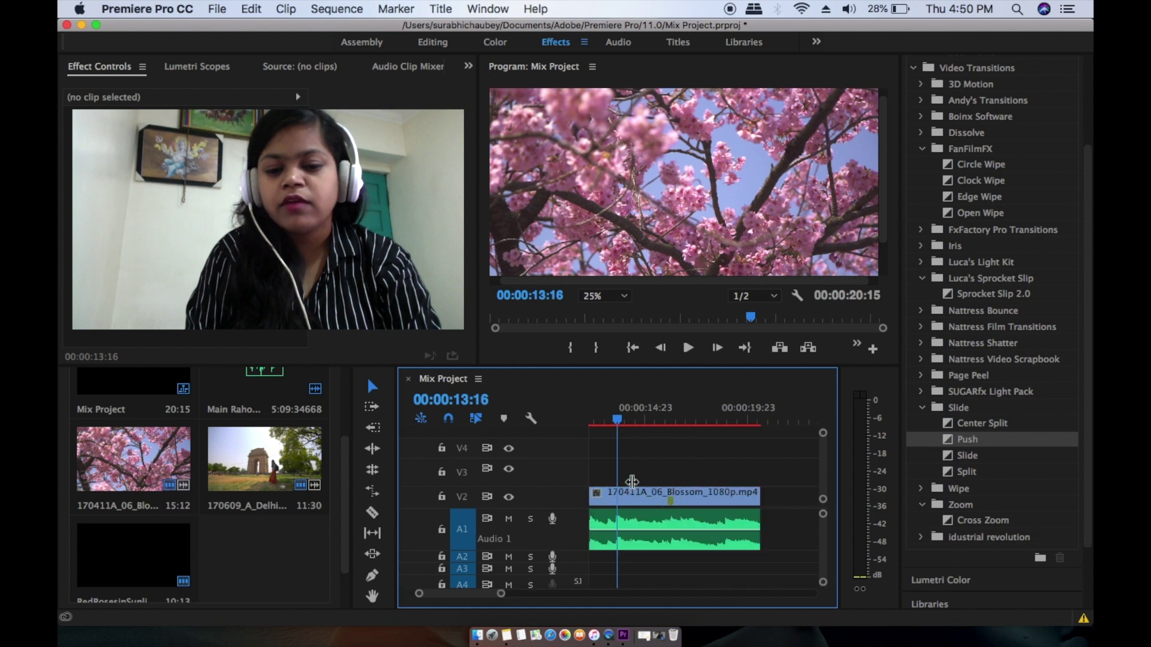
Step: Mark the sequence's In to Out range from its start to the end of the clips at 00:00:20:15
scroll(632, 482, "down", 6)
mouse_move(629, 423)
left_mouse_down()
mouse_move(573, 429)
mouse_move(640, 423)
left_mouse_up()
key("i")
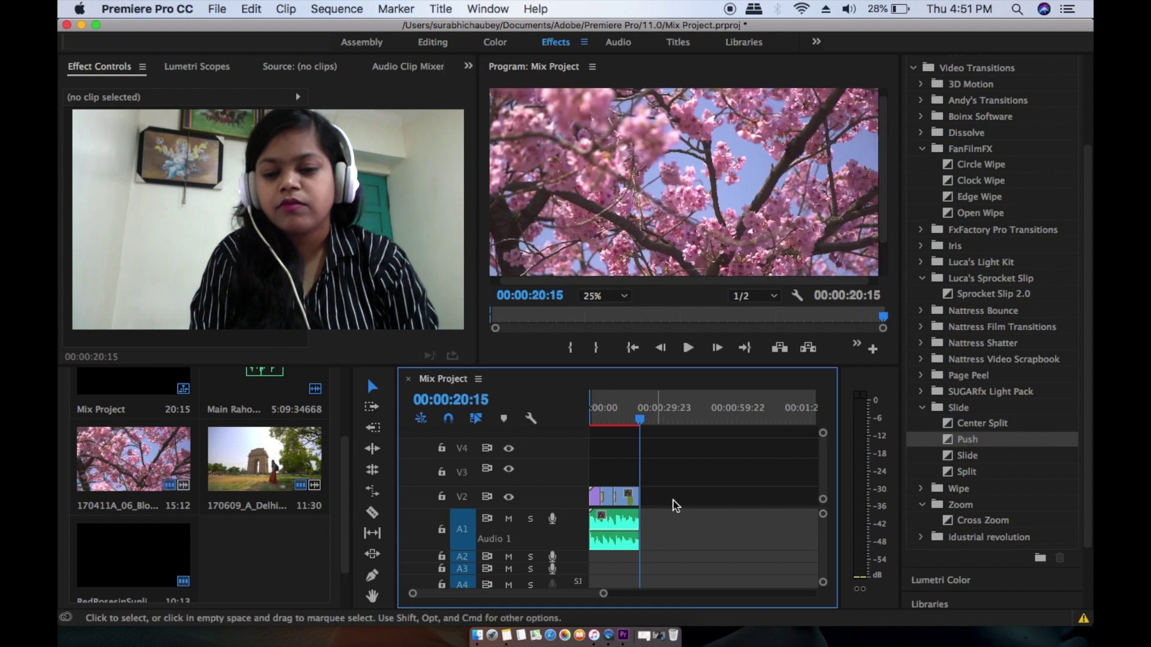
scroll(689, 489, "up", 10)
scroll(694, 494, "down", 10)
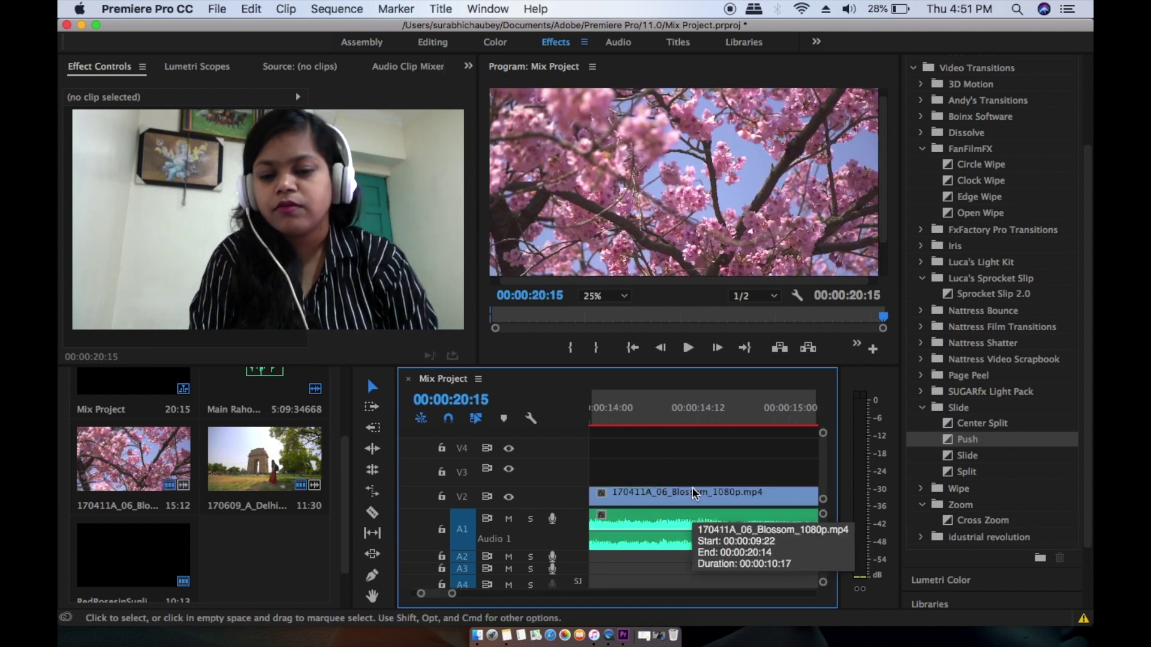
scroll(755, 482, "down", 10)
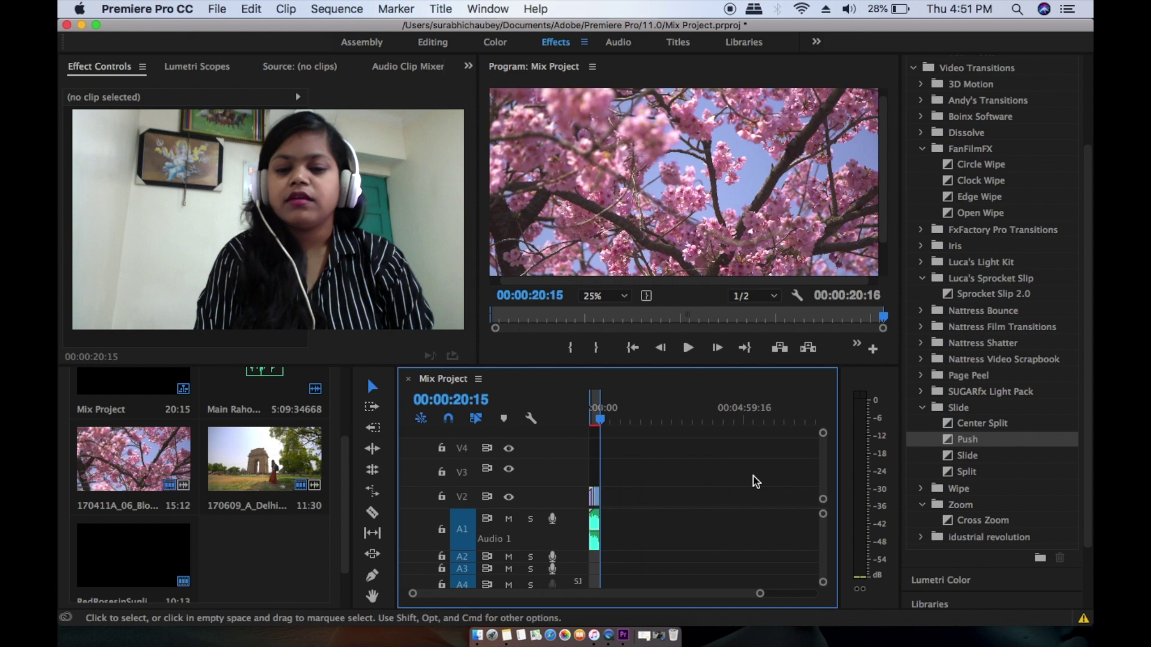
scroll(672, 443, "up", 10)
scroll(673, 442, "left", 10)
scroll(671, 442, "down", 5)
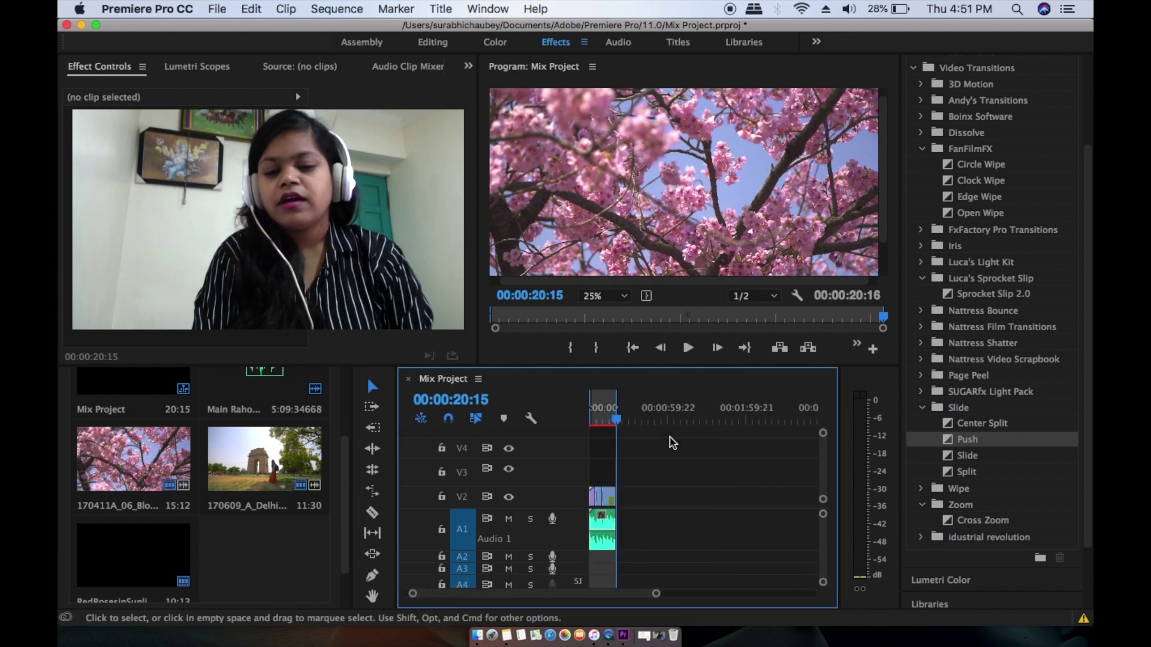
Step: Return the playhead from the end of the marked range to the start of the sequence
left_click_drag(616, 421, 598, 459)
scroll(688, 523, "up", 4)
scroll(689, 521, "left", 10)
scroll(681, 532, "down", 5)
left_click_drag(643, 423, 500, 448)
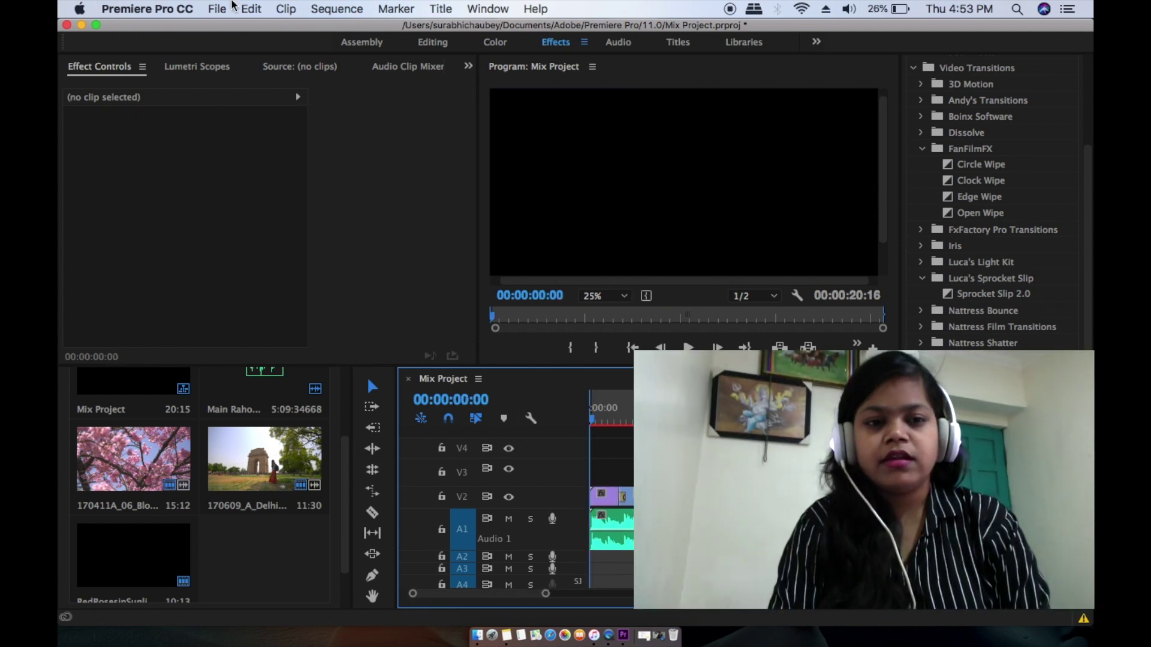
Step: Open the media export settings for the sequence and save the output as Mix Project on the Desktop
left_click(220, 8)
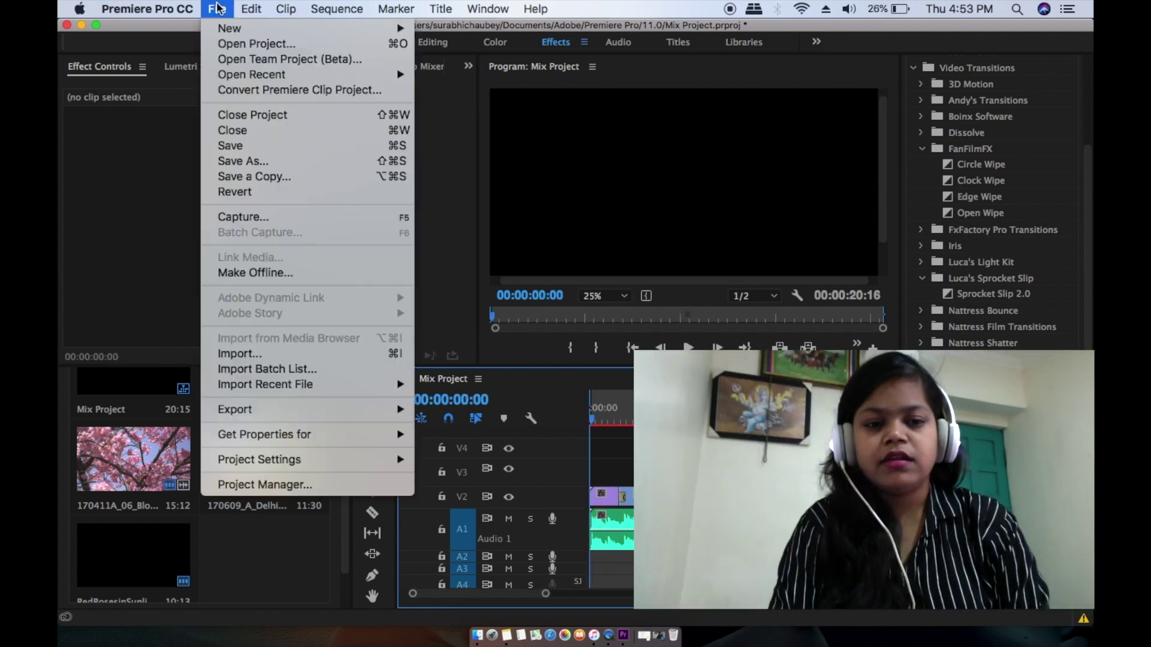
mouse_move(303, 412)
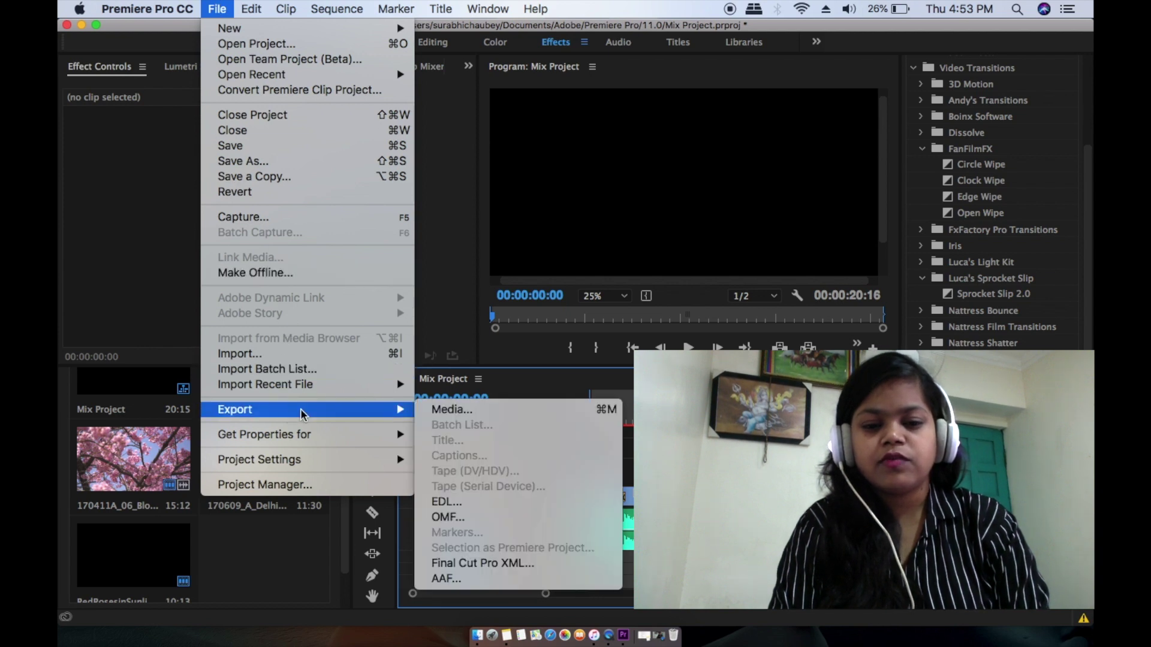
left_click(480, 409)
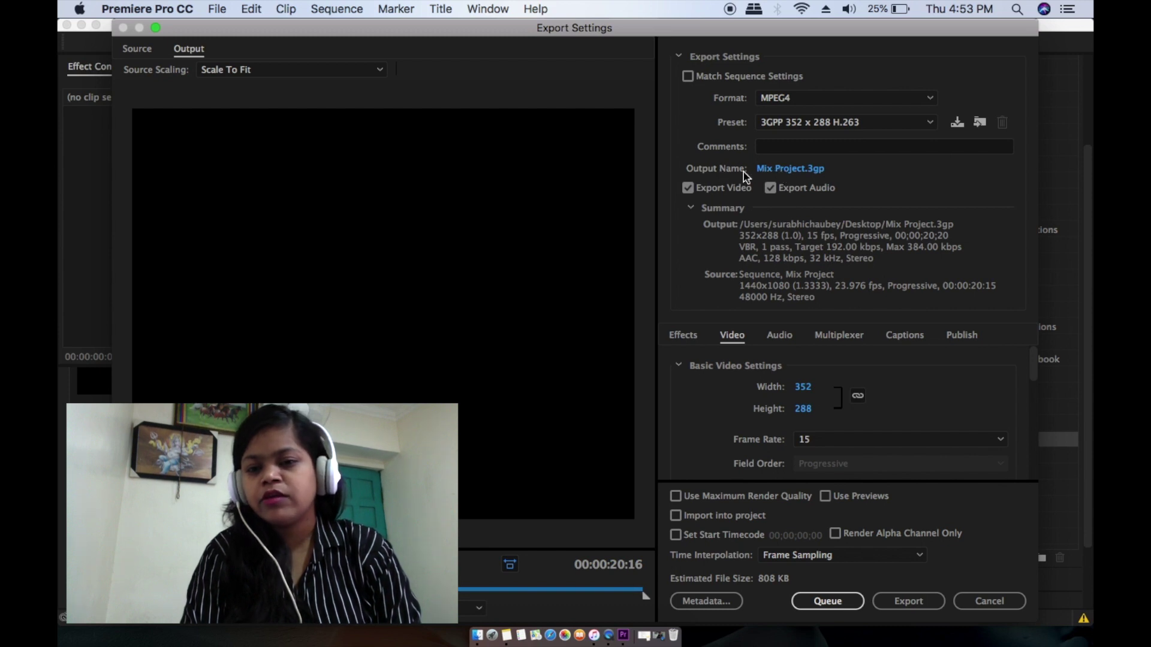
left_click(771, 169)
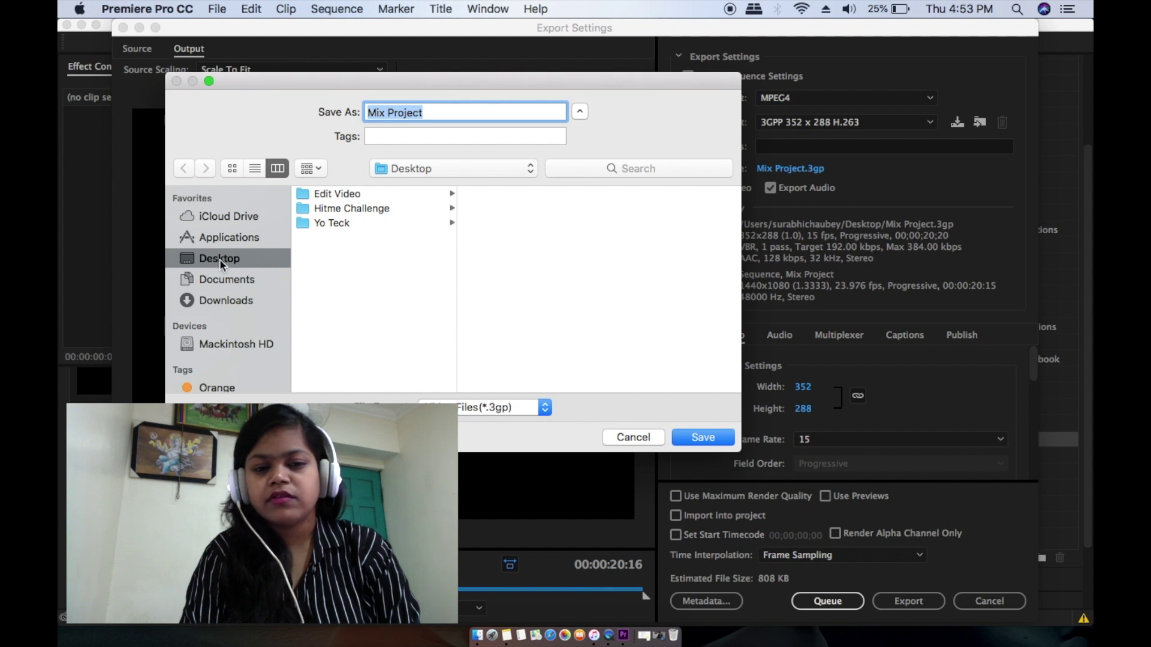
left_click(701, 439)
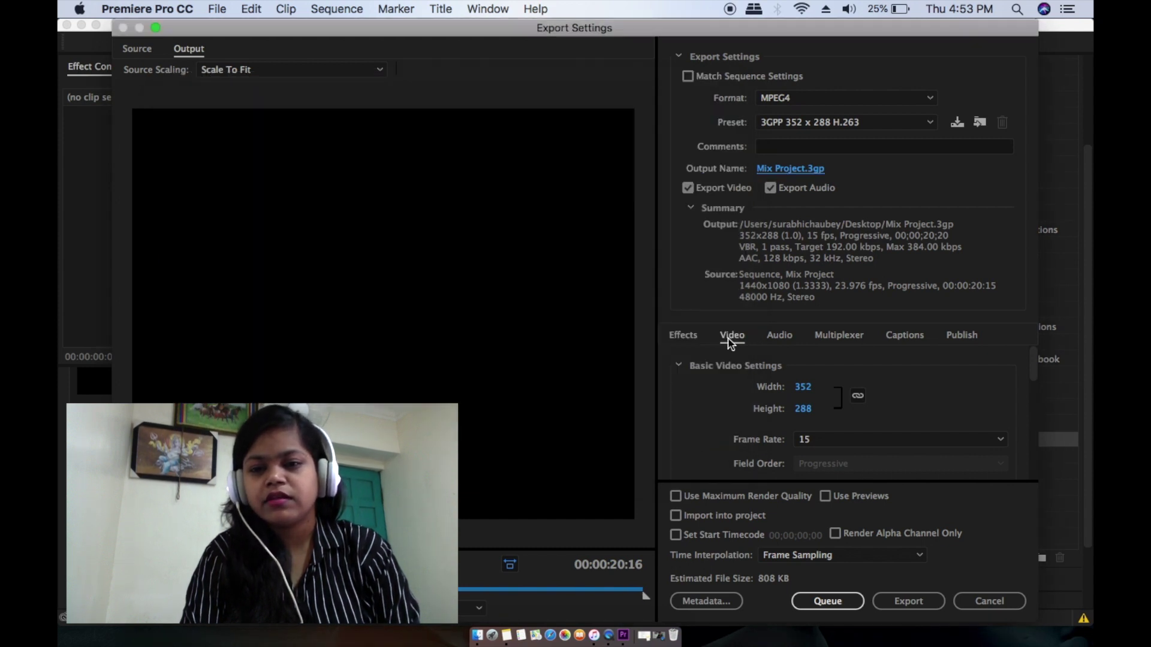
Step: Set the export format to H.264 with the Match Source - High bitrate preset
left_click(804, 99)
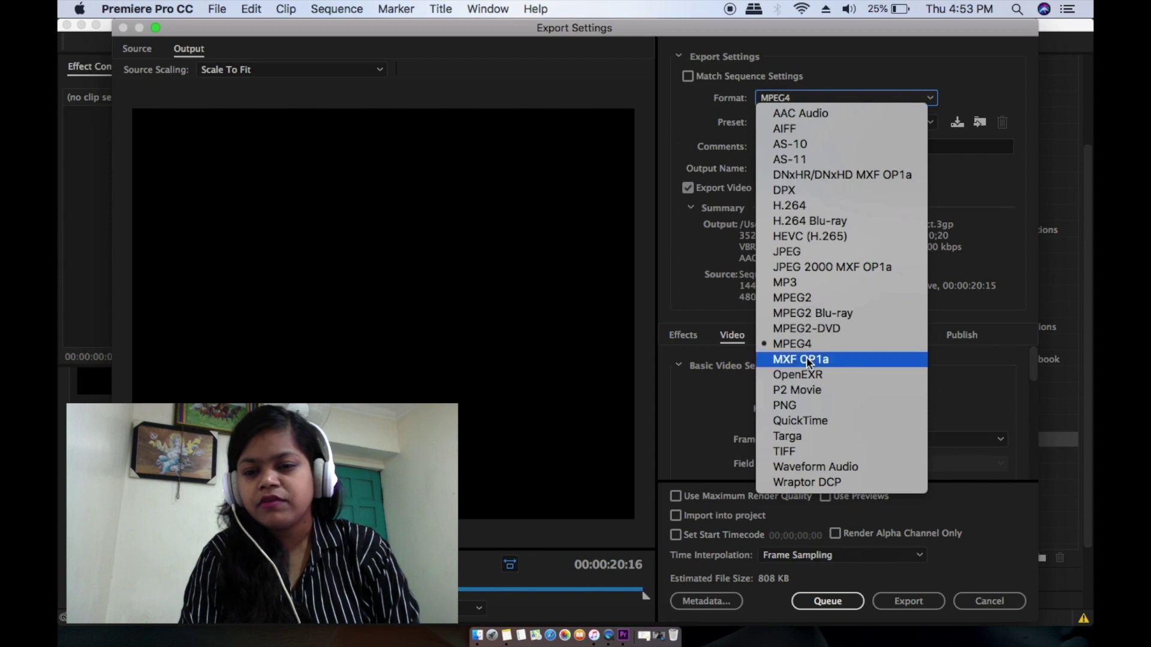
left_click(792, 207)
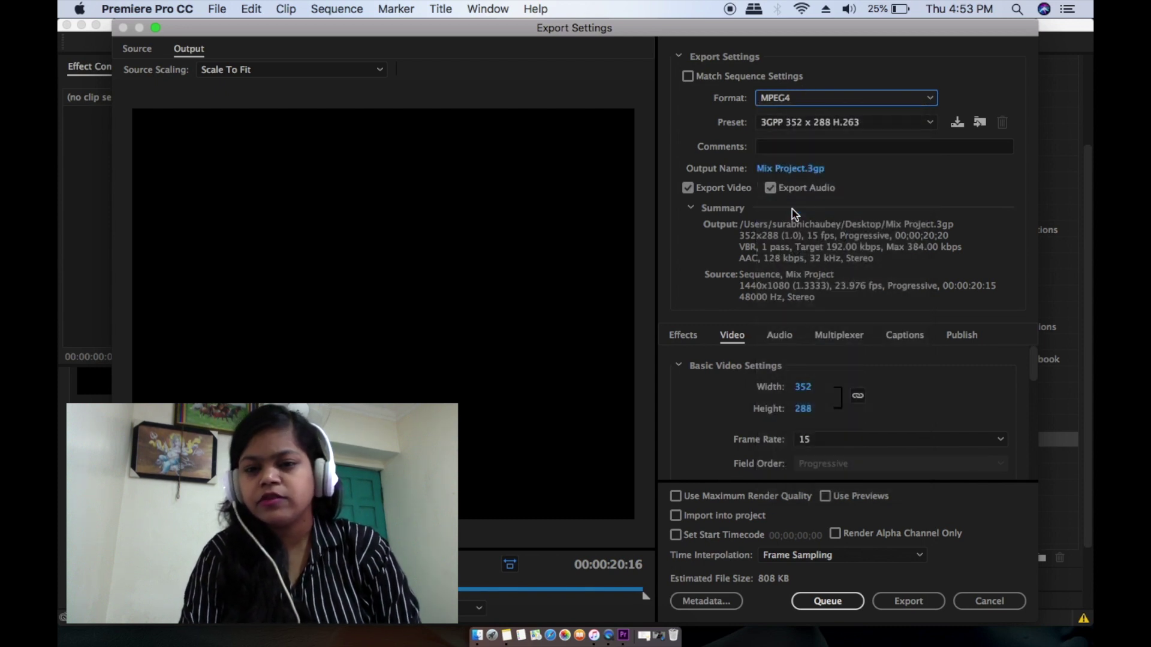
left_click(826, 123)
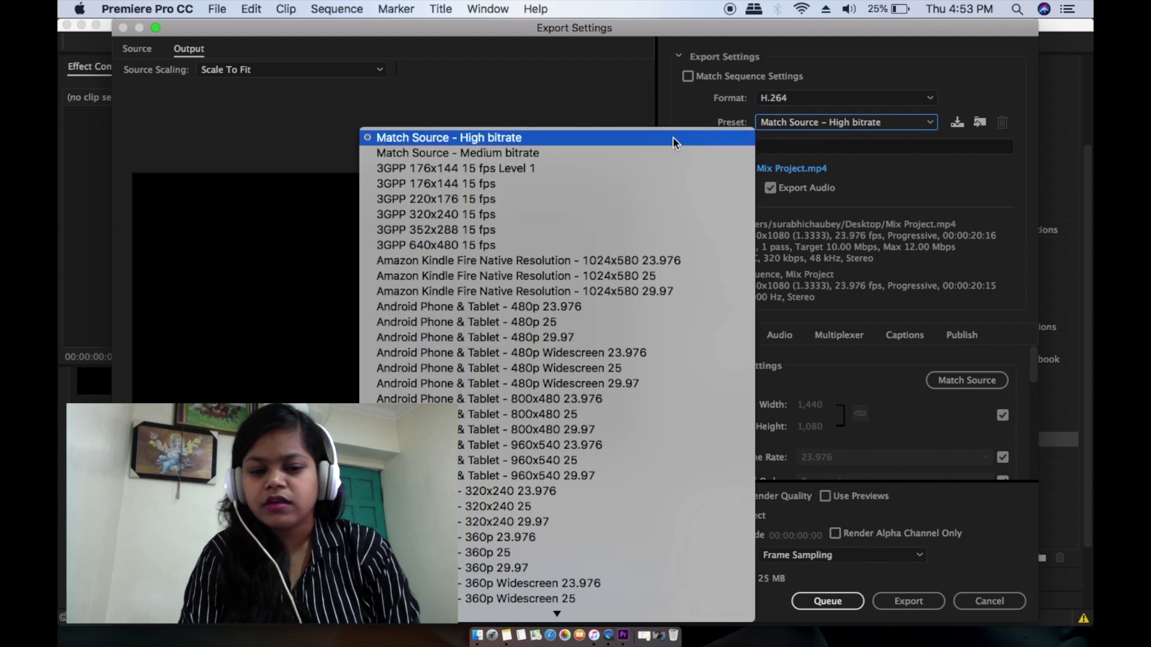
scroll(567, 292, "down", 10)
scroll(569, 178, "up", 10)
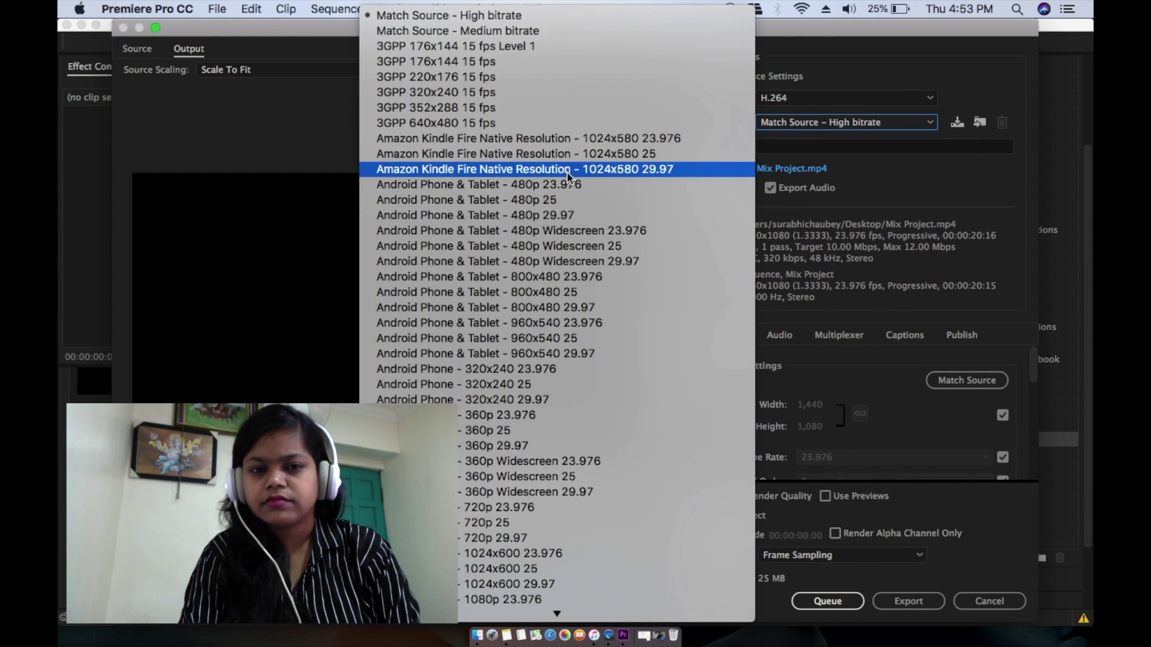
left_click(926, 75)
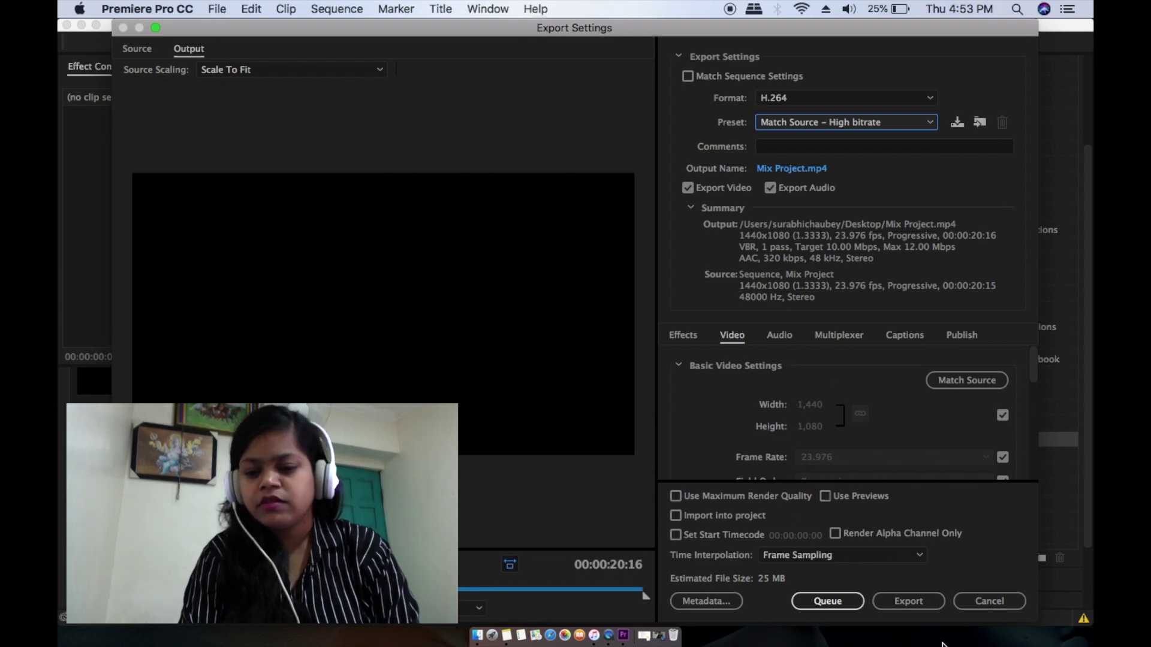
Step: Scrub through the sequence in the export preview and export it as Mix Project.mp4
left_click(536, 588)
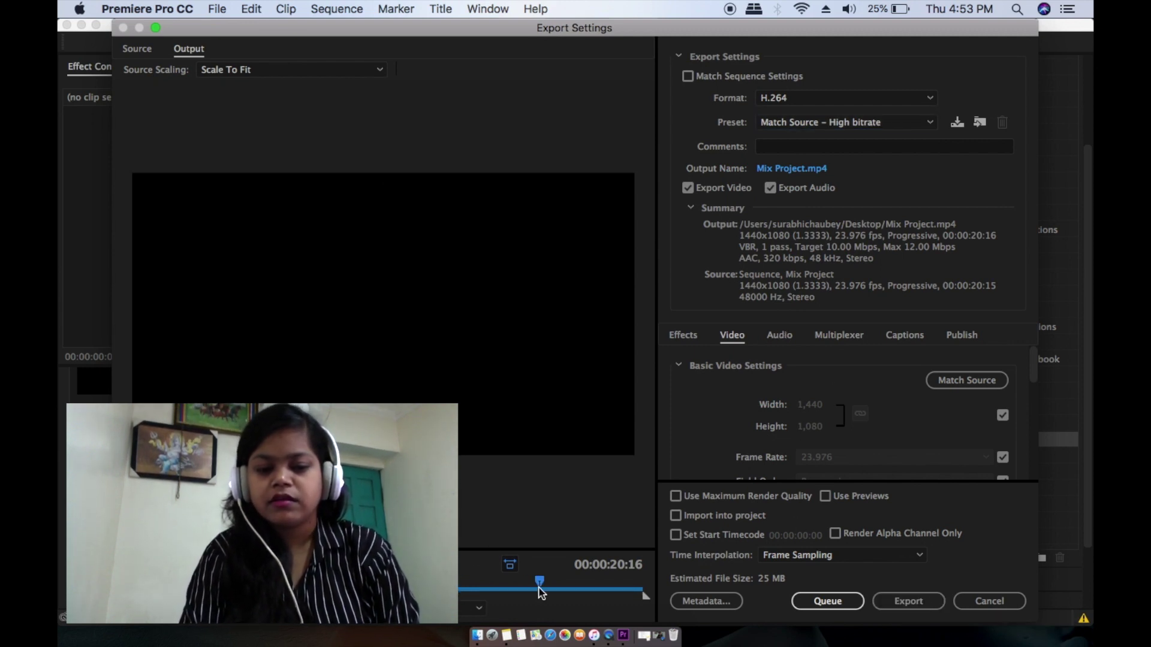
left_click_drag(539, 590, 419, 590)
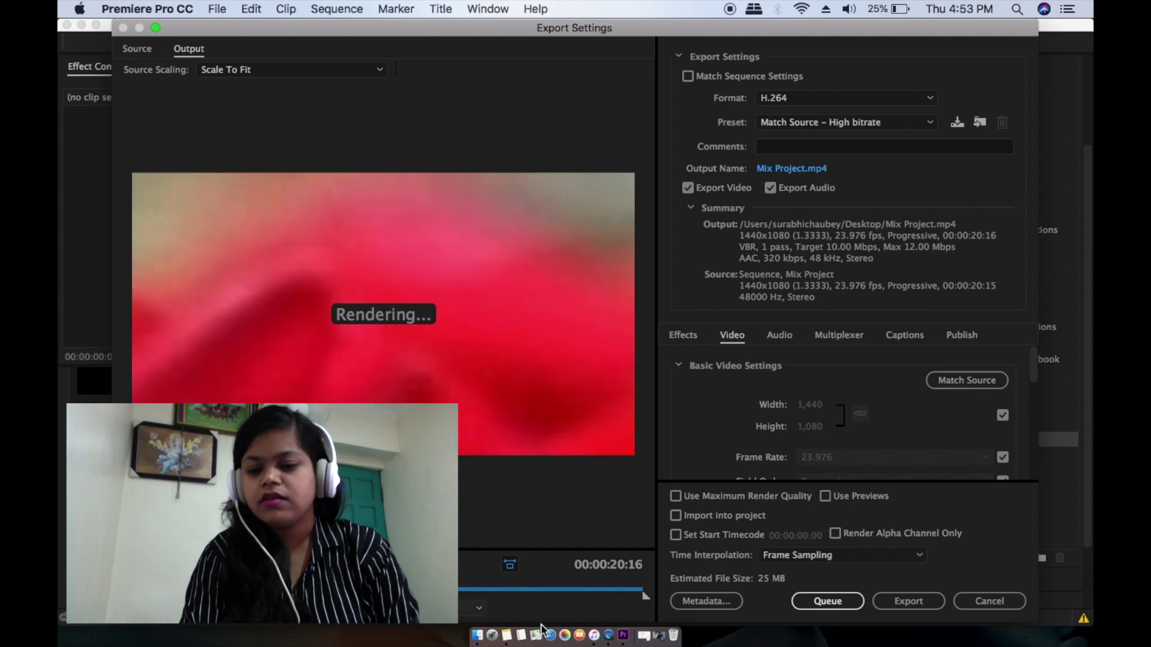
left_click(909, 601)
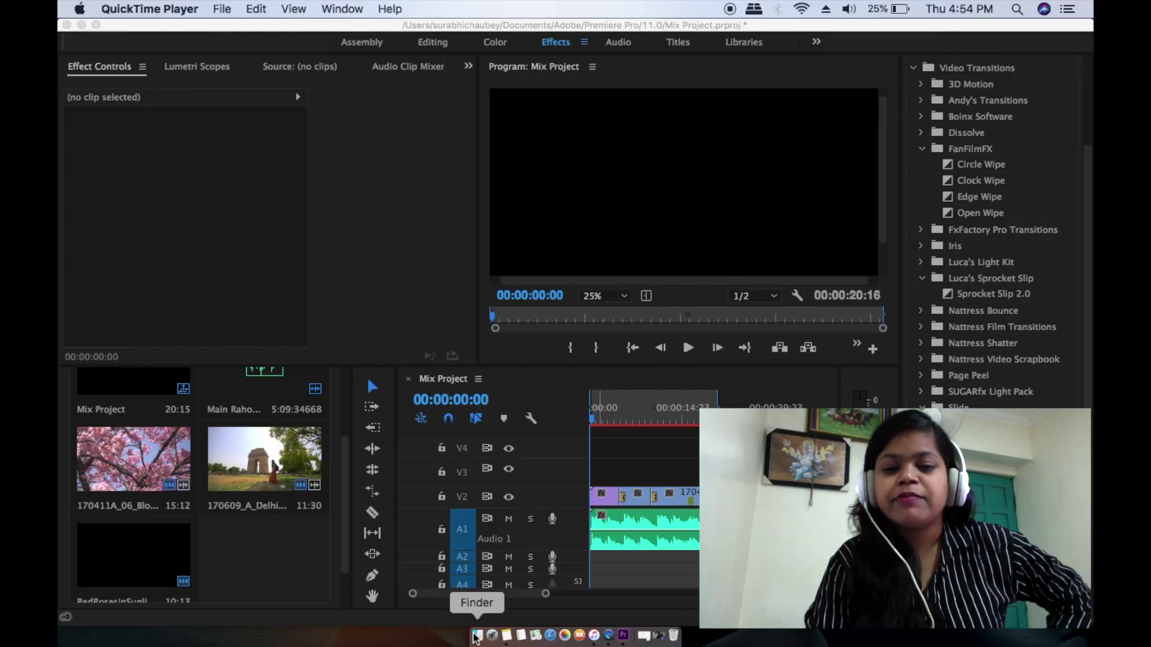
Step: Switch to Finder, preview the exported Mix Project.mp4 from the Desktop, and minimize the Finder window
left_click(477, 635)
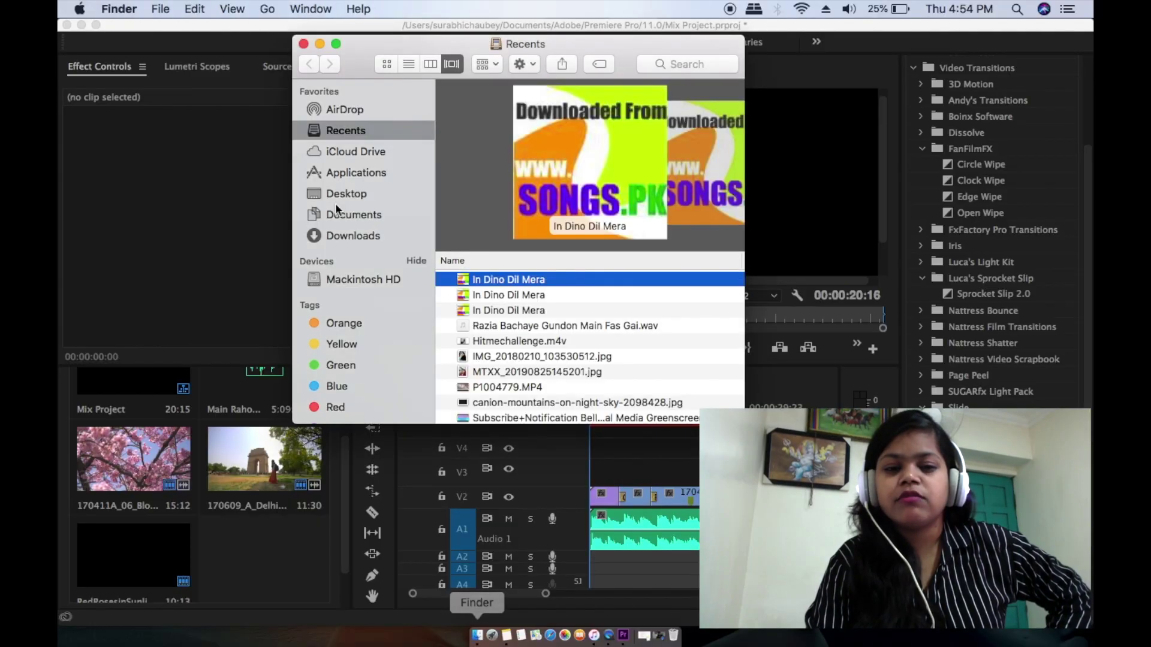
left_click(346, 193)
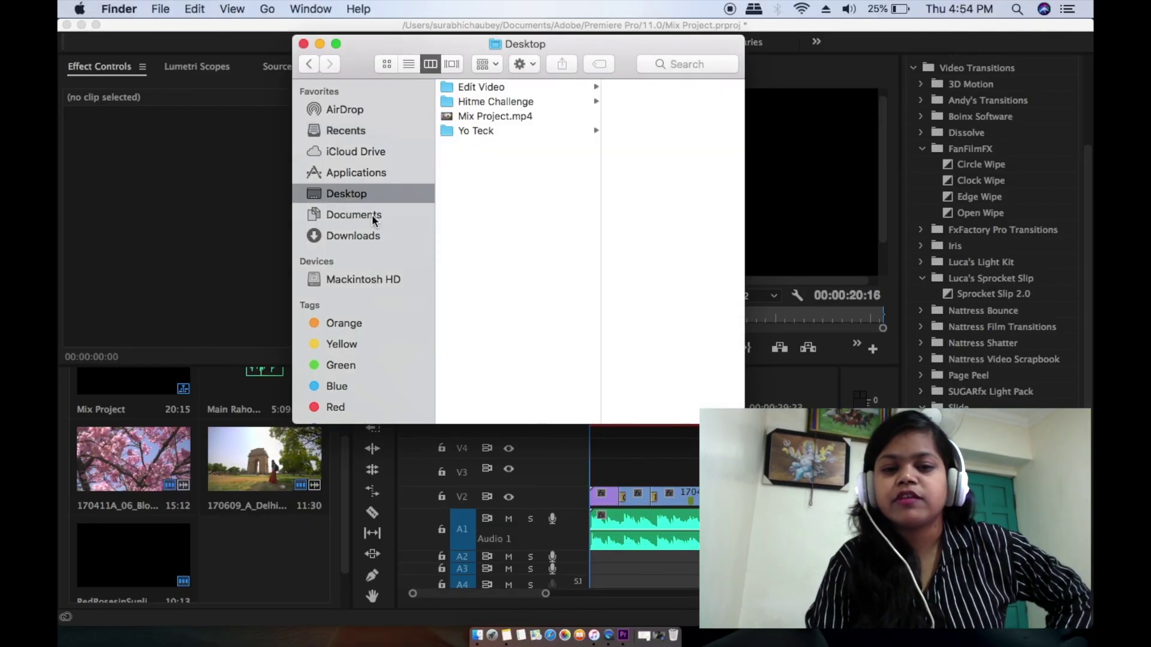
left_click(496, 116)
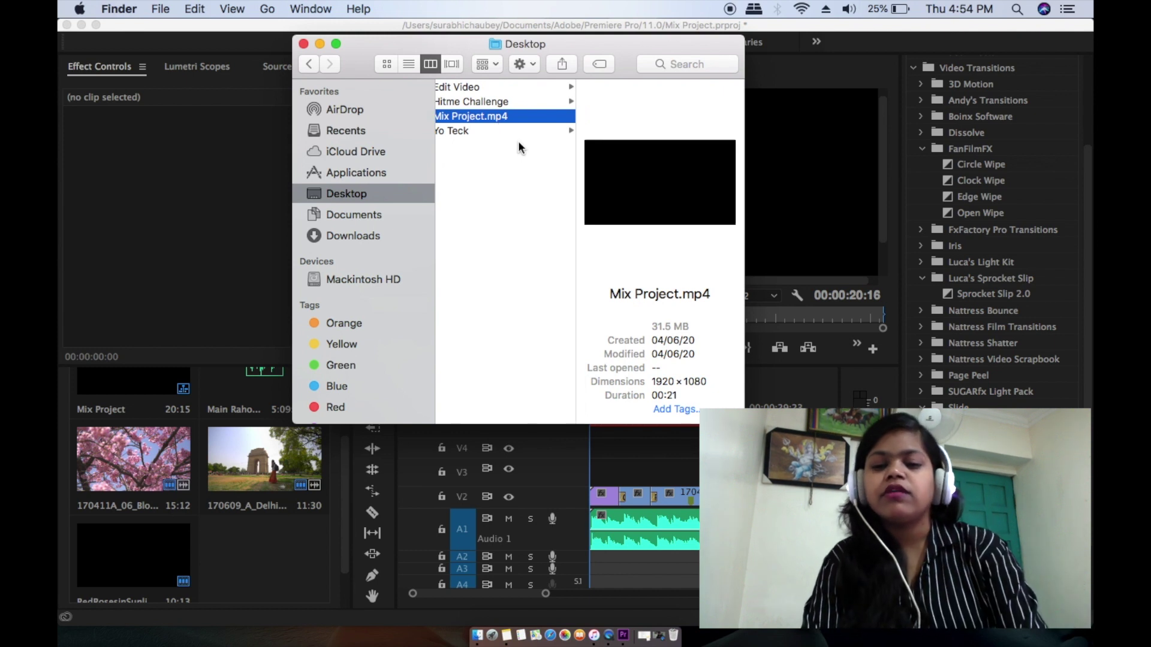
key("space")
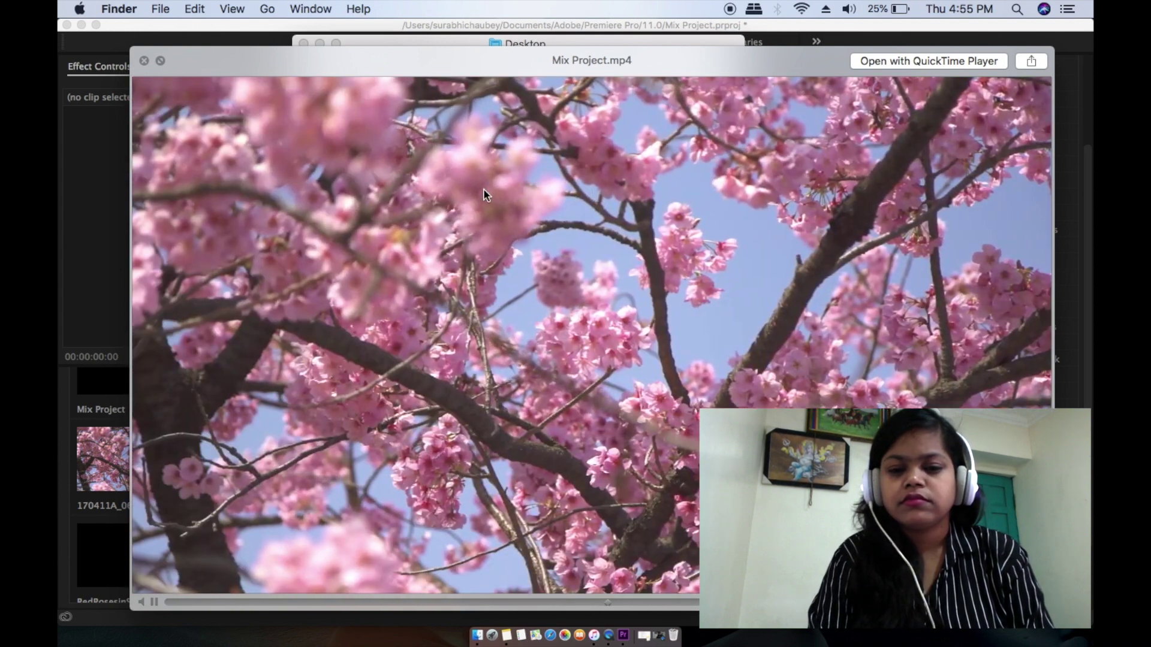
key("space")
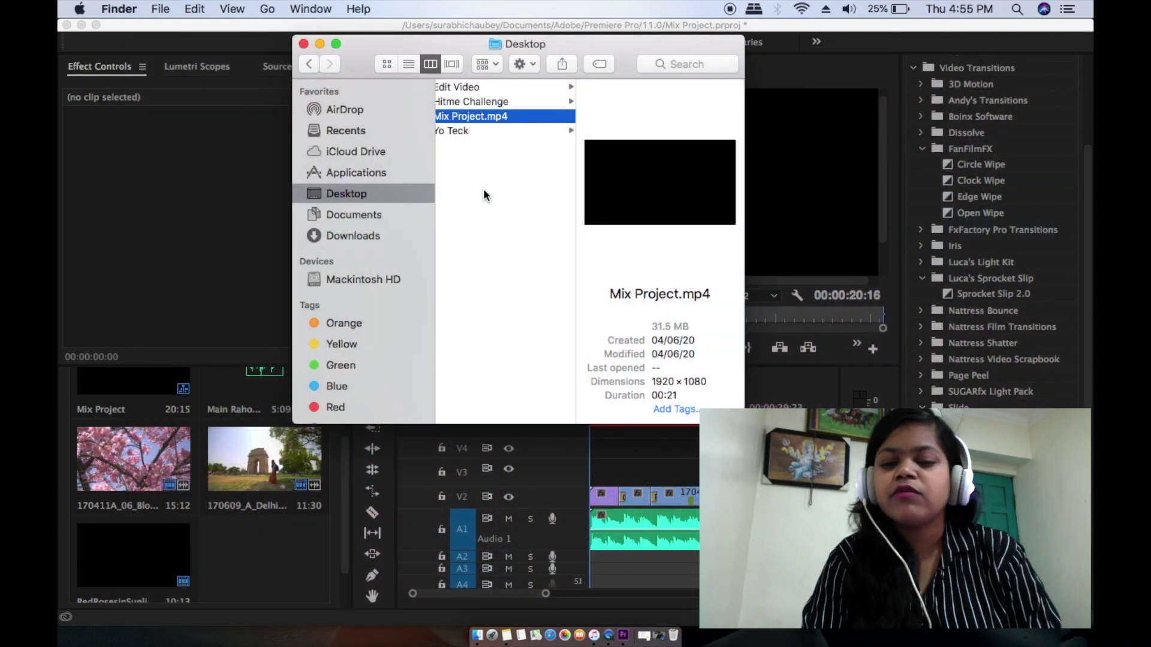
left_click(320, 44)
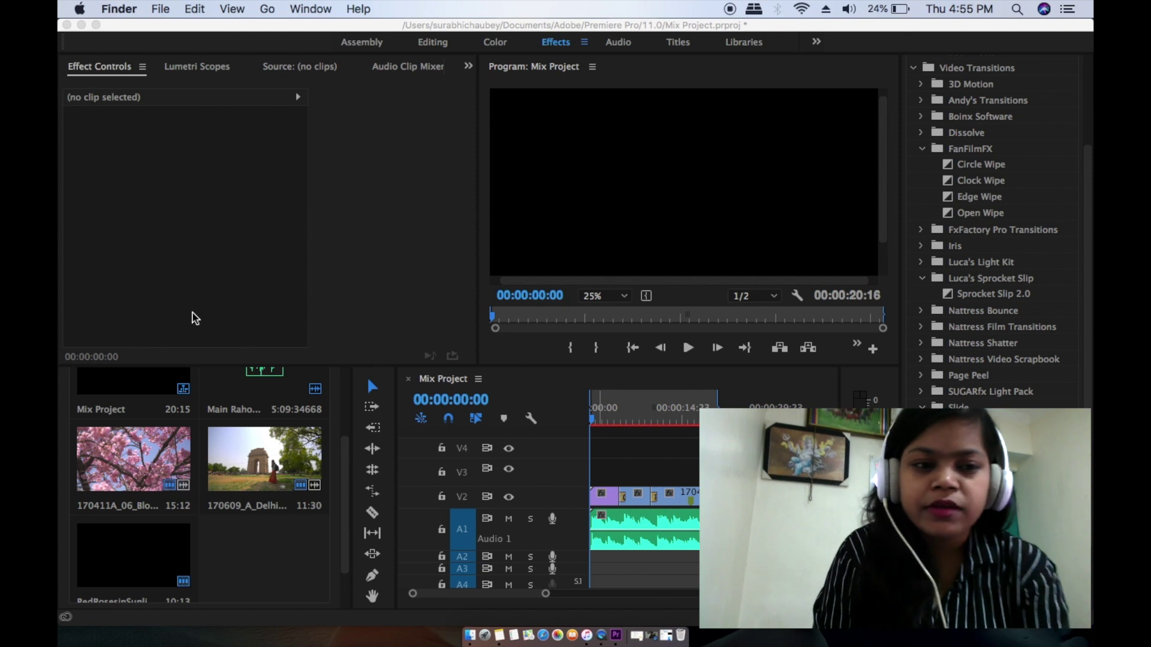
Step: Switch back to Premiere Pro, open the Delhi clip in the Source monitor, and move the sequence playhead to 00:00:02:02
left_click(182, 252)
left_click(230, 458)
double_click(231, 458)
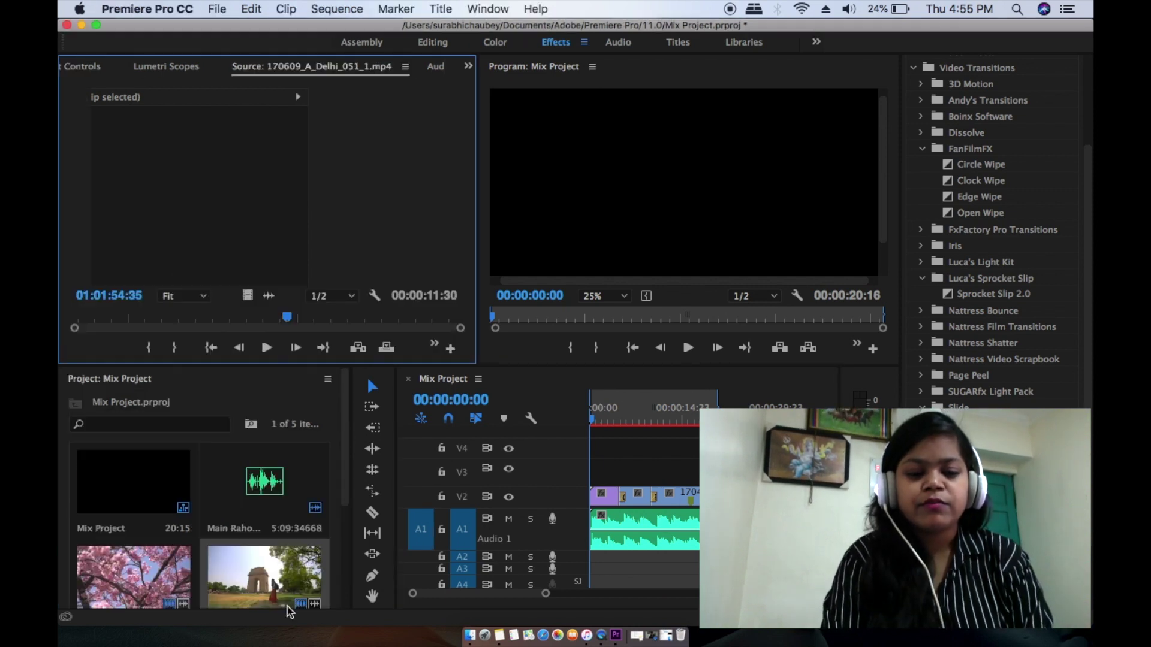
scroll(265, 526, "down", 2)
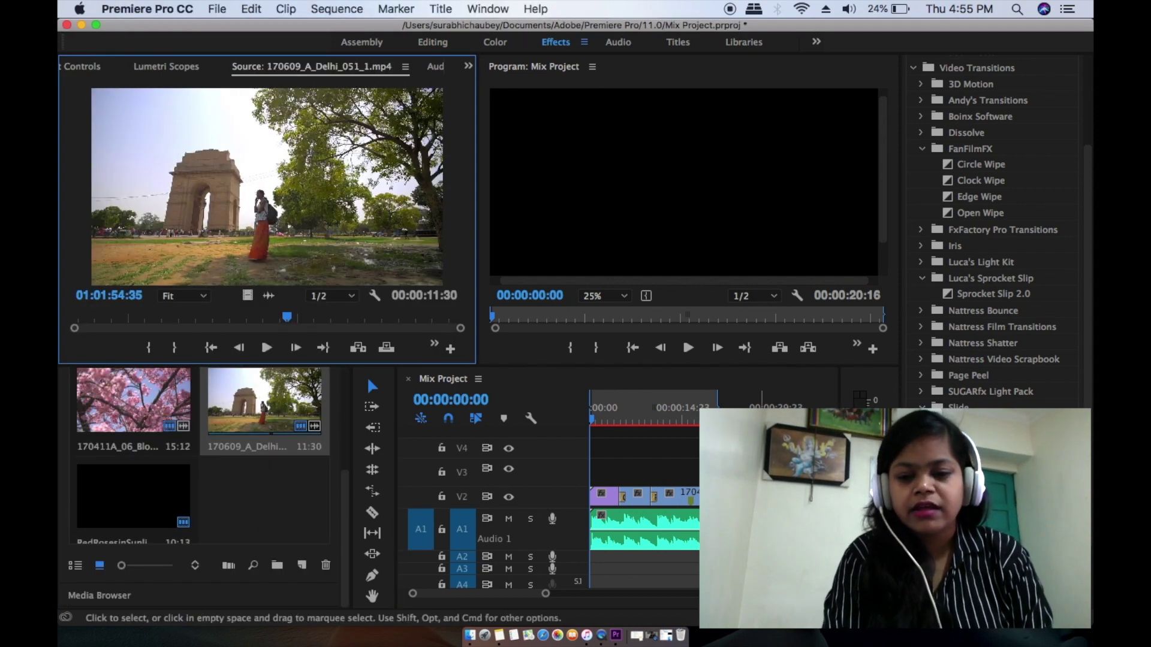
left_click_drag(592, 419, 602, 418)
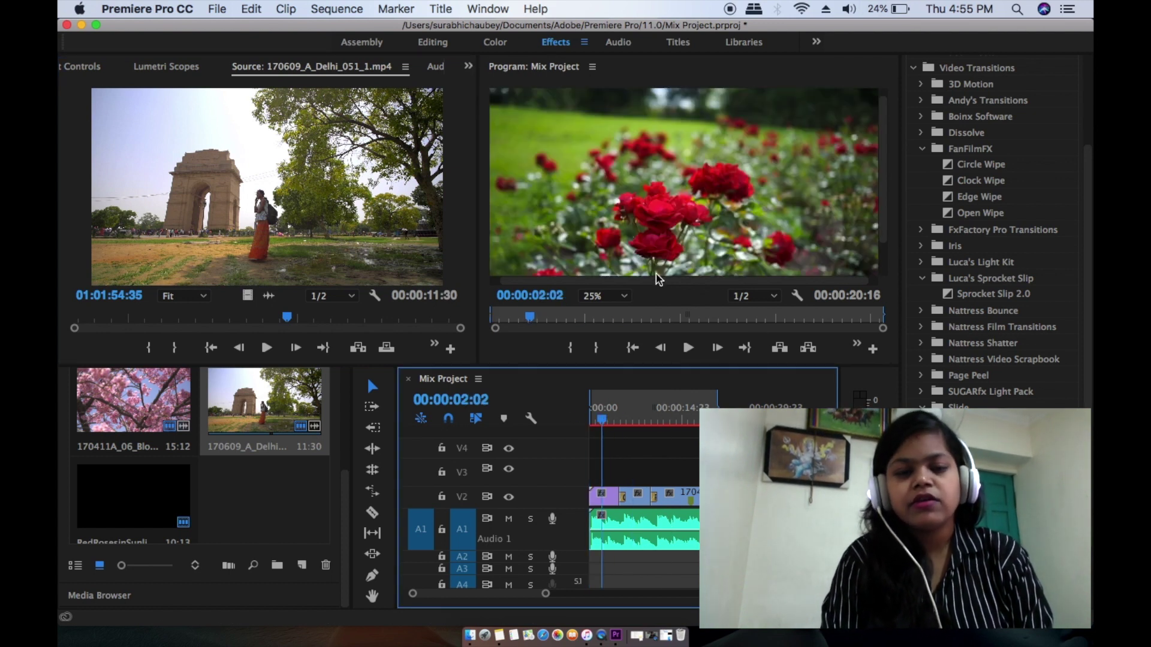
left_click(217, 9)
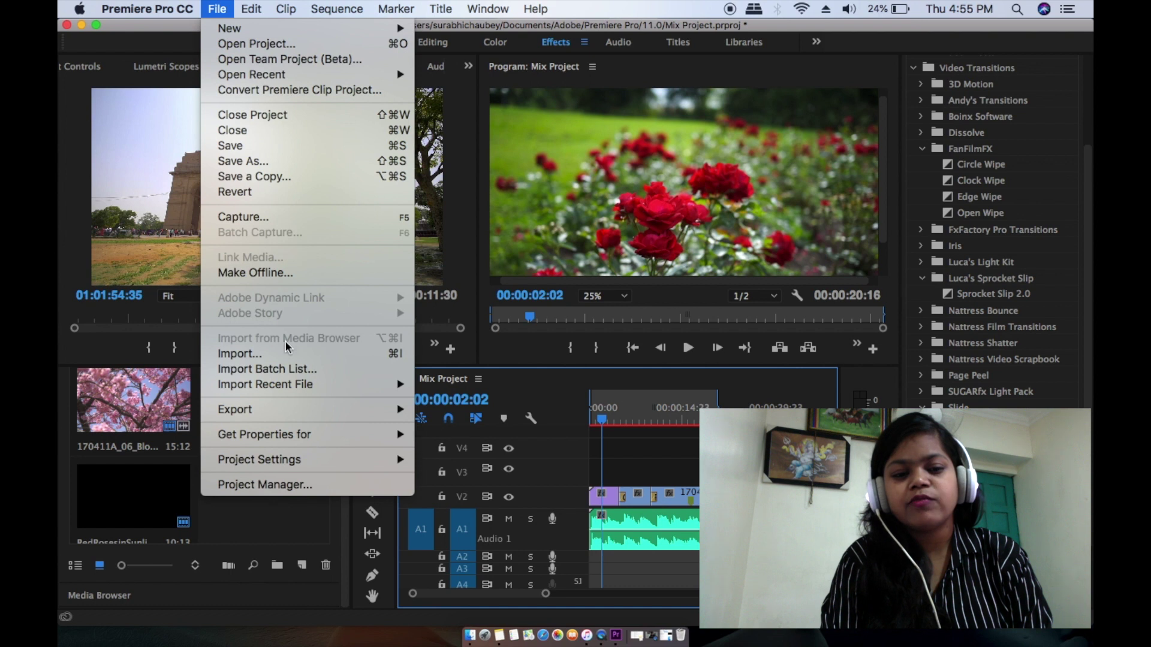
mouse_move(294, 411)
left_click(519, 327)
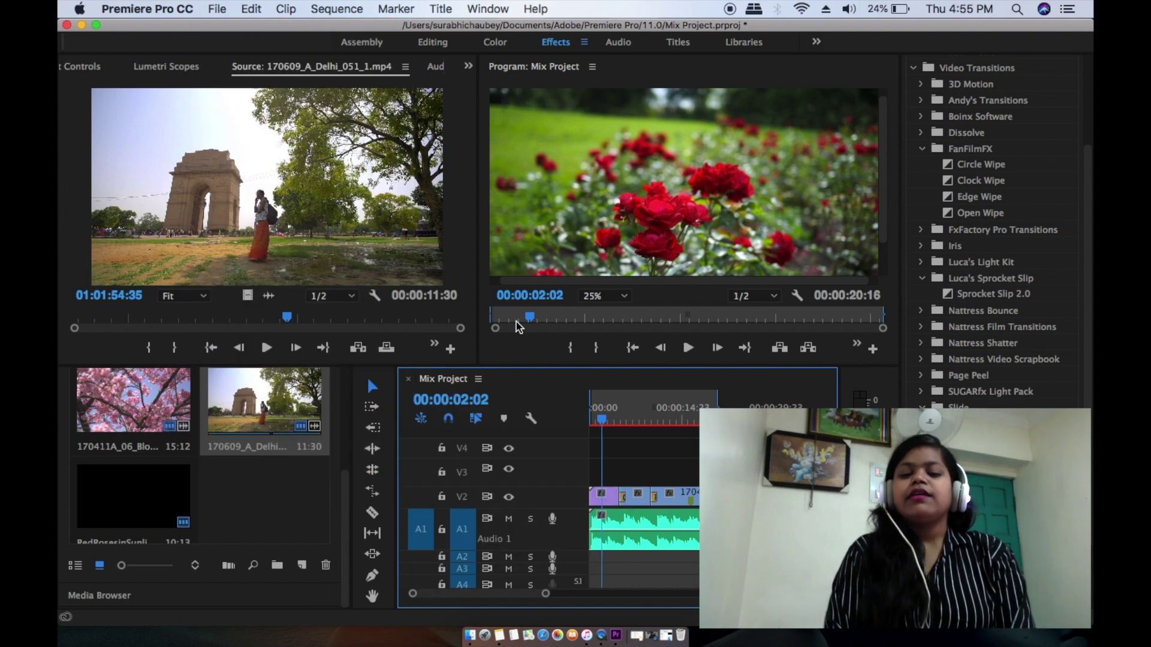